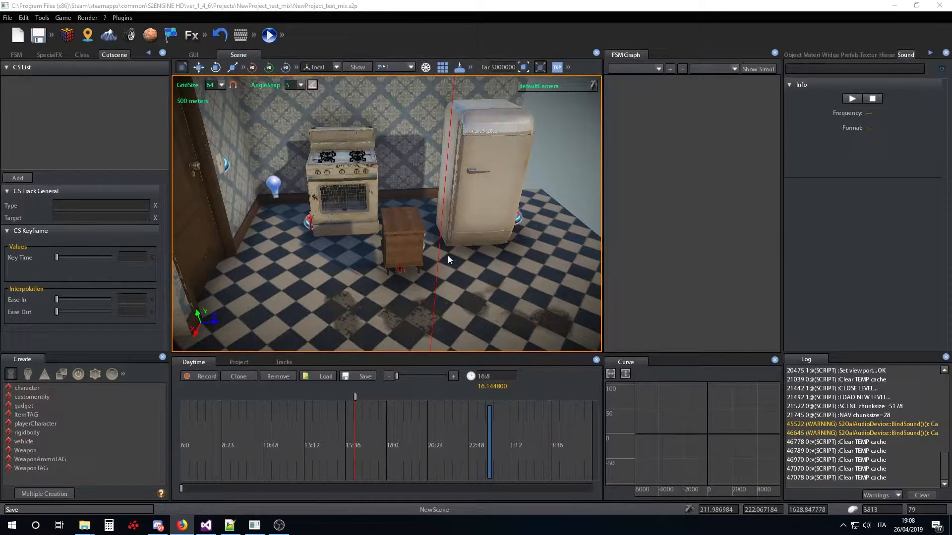
# Step: Select the player character in the scene and widen the FSM graph area to show its state machine
pyautogui.moveTo(387, 308); pyautogui.dragTo(367, 267, button='right')
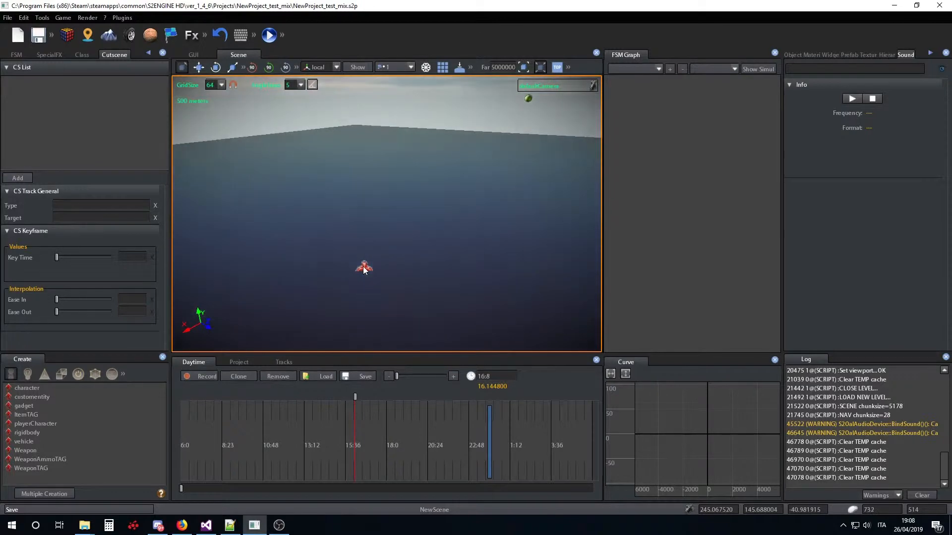
pyautogui.click(363, 268)
pyautogui.scroll(-3, 669, 202)
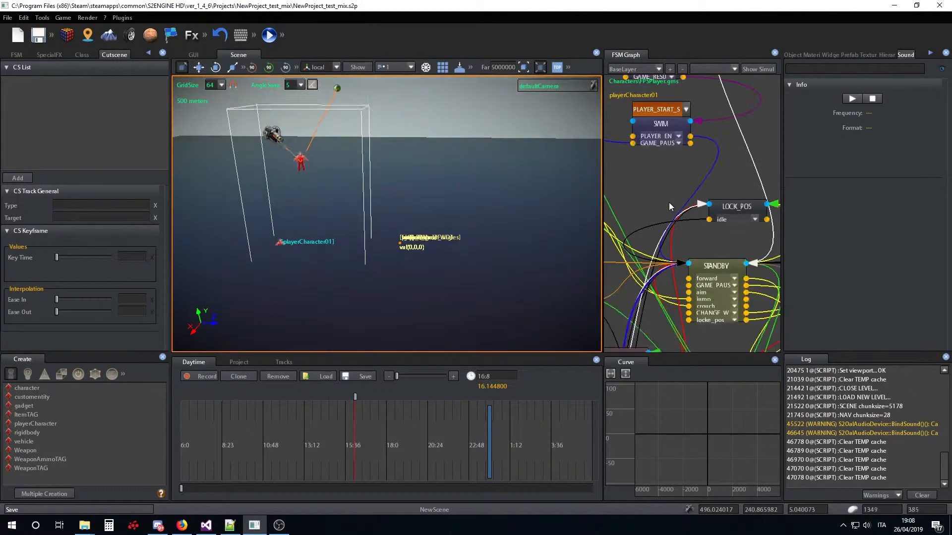
pyautogui.moveTo(628, 213); pyautogui.dragTo(708, 208, button='middle')
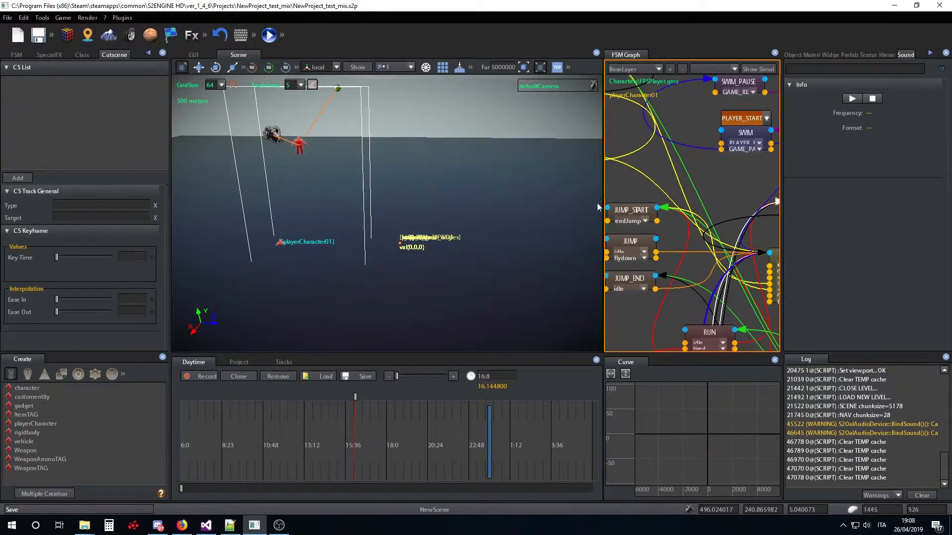
pyautogui.moveTo(605, 192); pyautogui.dragTo(494, 191)
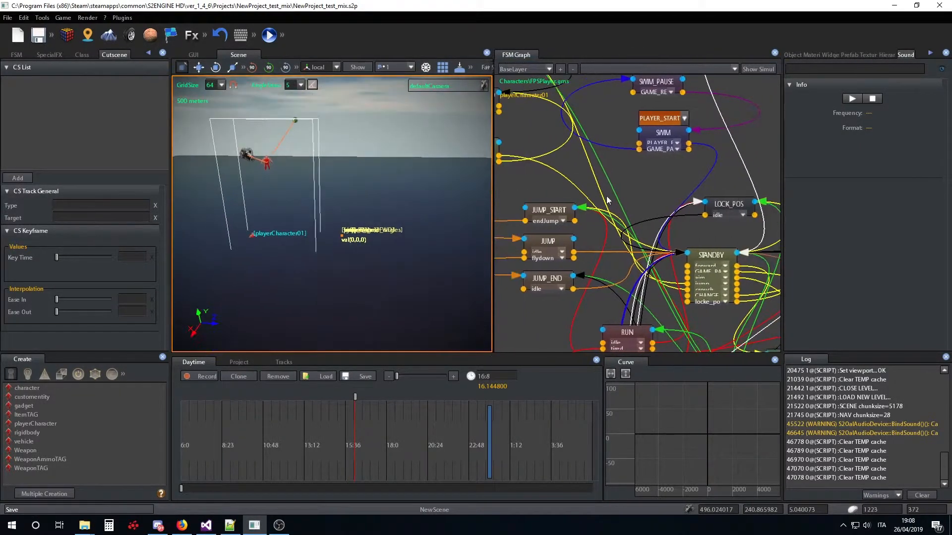
pyautogui.moveTo(602, 203); pyautogui.dragTo(638, 212, button='middle')
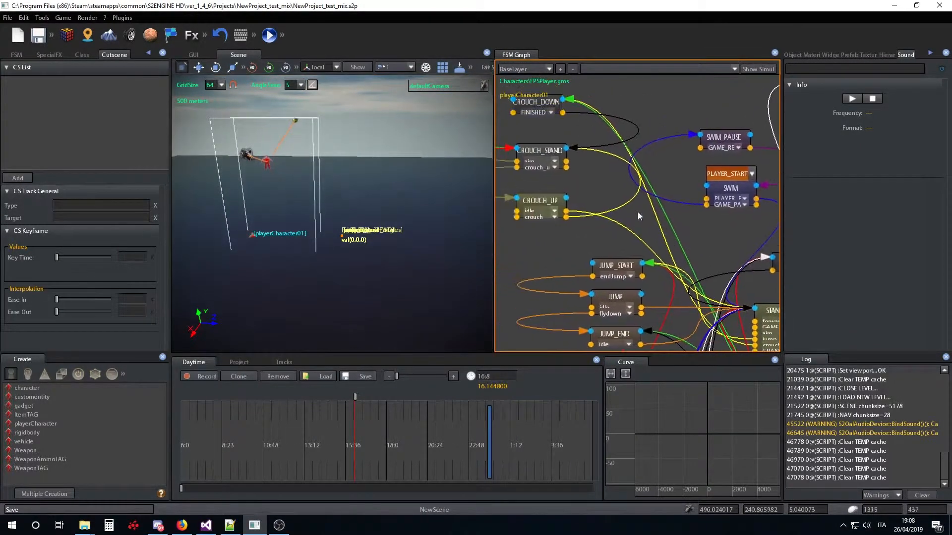
# Step: Check the character's available FSM layers and examine the weapon states in the weapon_stand layer
pyautogui.click(548, 69)
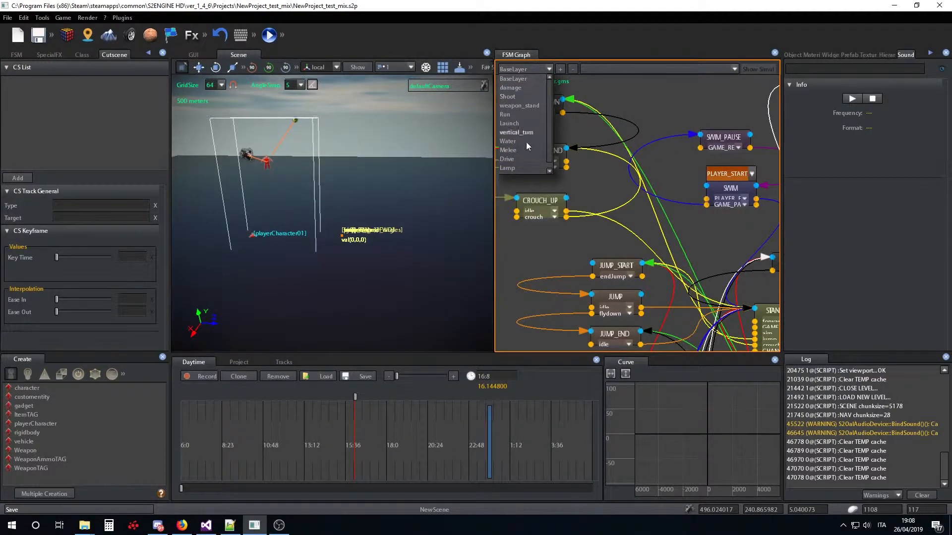
pyautogui.click(659, 124)
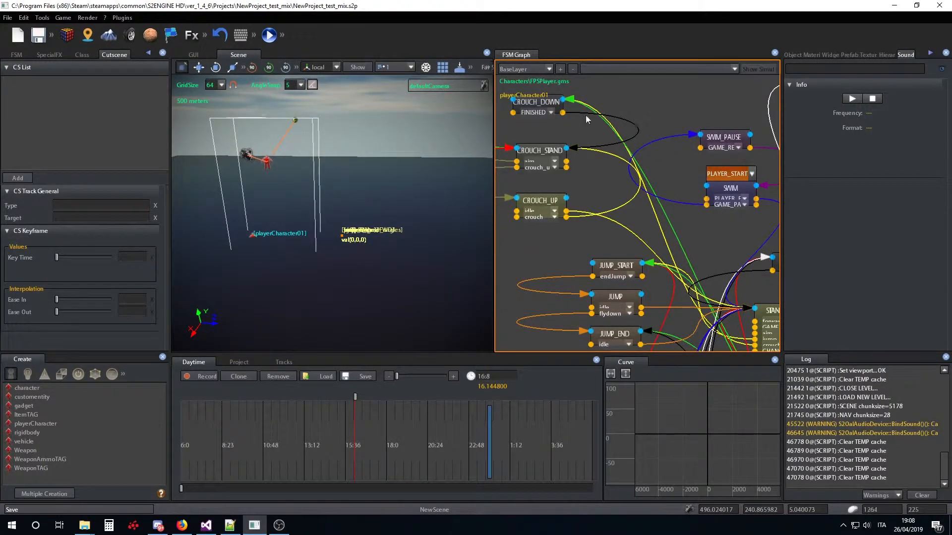
pyautogui.click(548, 71)
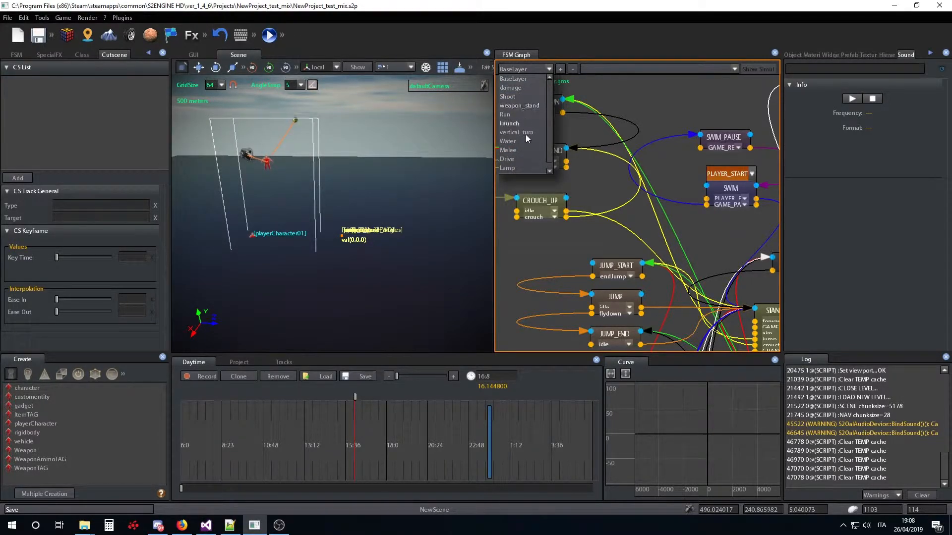
pyautogui.click(518, 107)
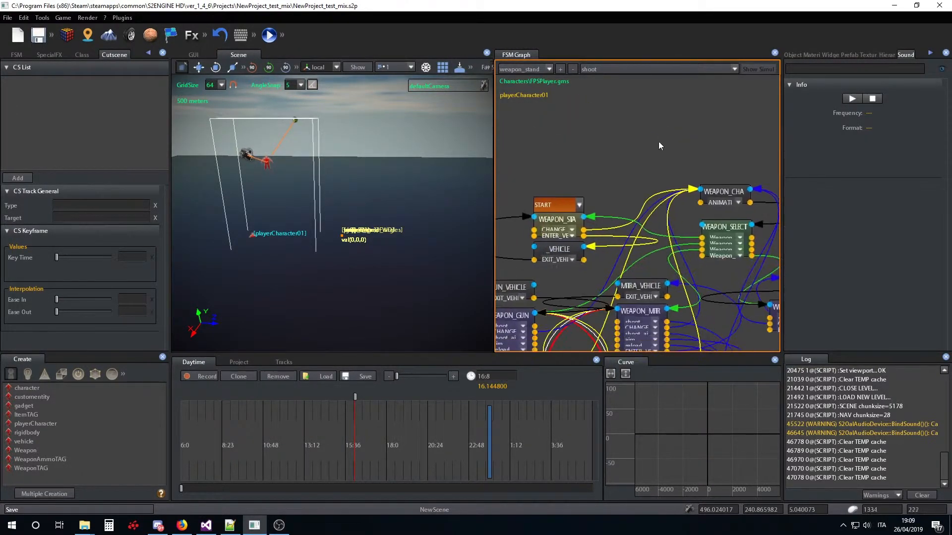
pyautogui.scroll(5, 645, 247)
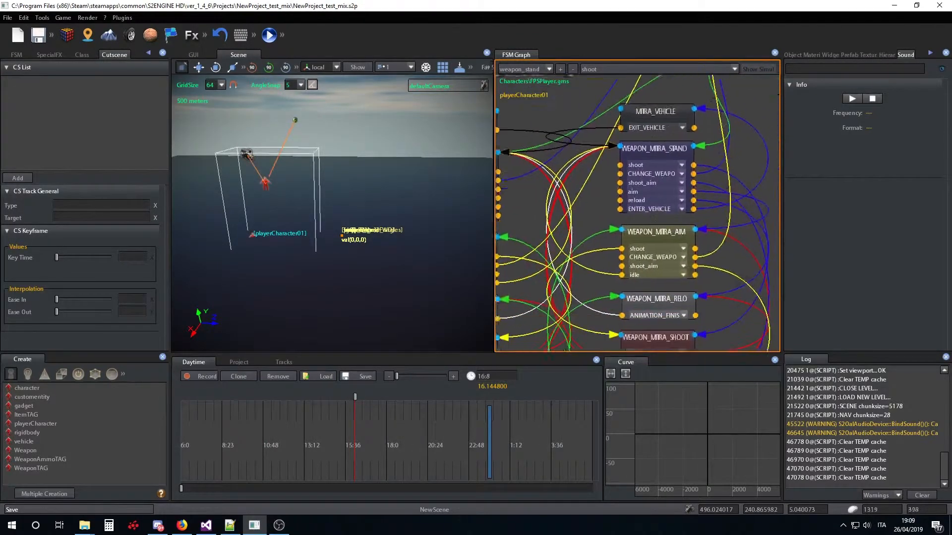
pyautogui.scroll(-5, 650, 202)
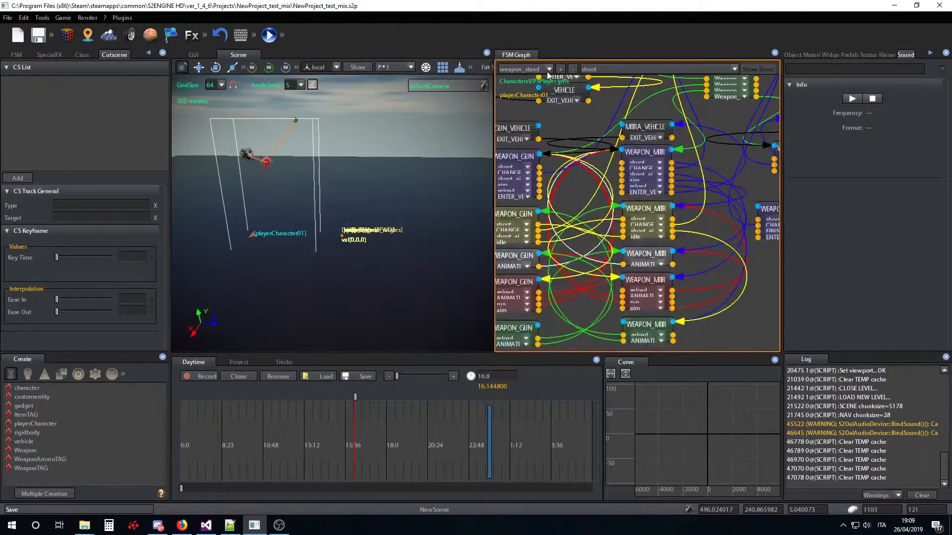
pyautogui.click(548, 70)
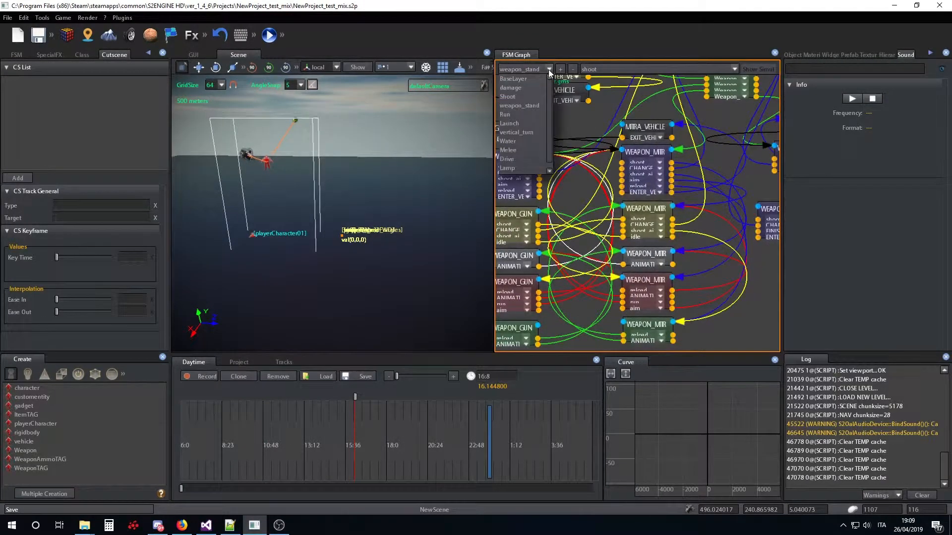
pyautogui.click(516, 107)
pyautogui.scroll(4, 611, 198)
pyautogui.scroll(-4, 610, 198)
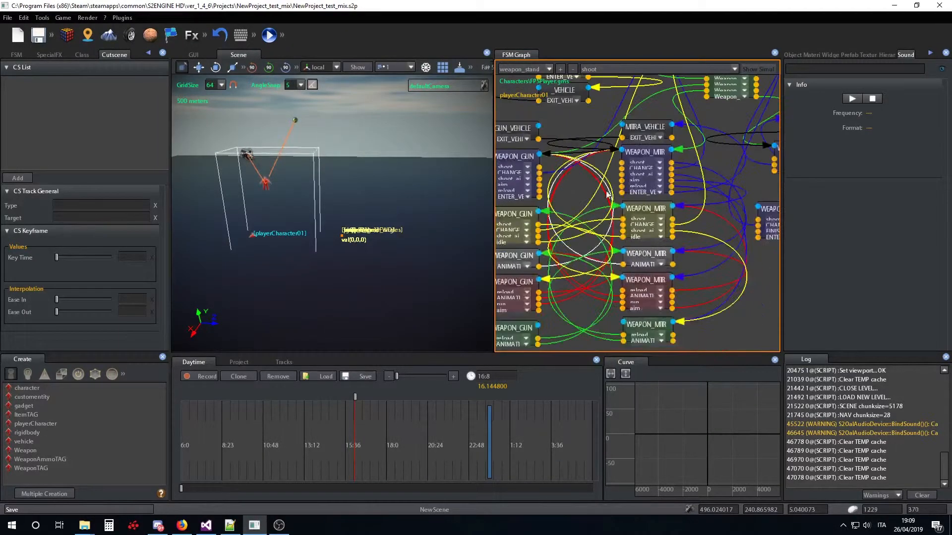
pyautogui.scroll(2, 585, 183)
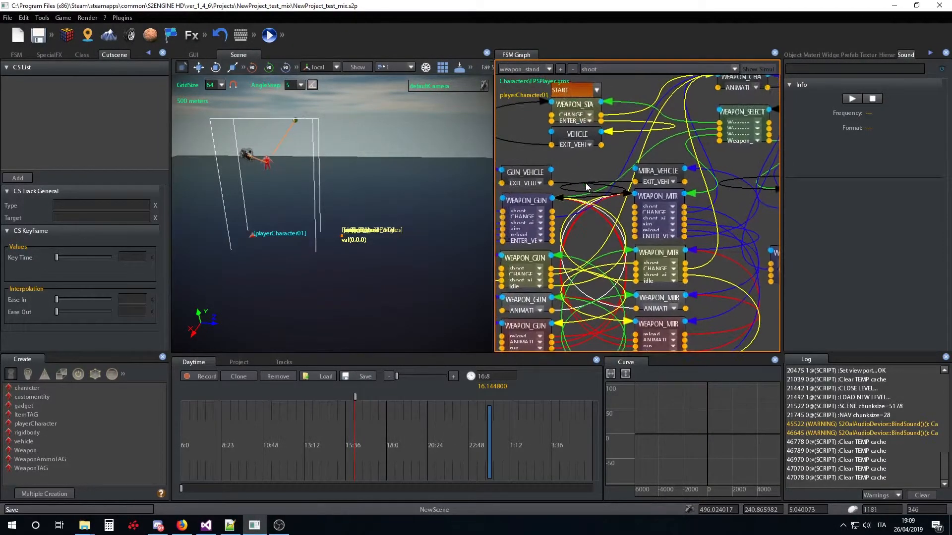
# Step: Switch the FSM graph to the Shoot layer and examine the run, aim, pause and swim states for the Mitra weapon
pyautogui.click(549, 69)
pyautogui.click(515, 98)
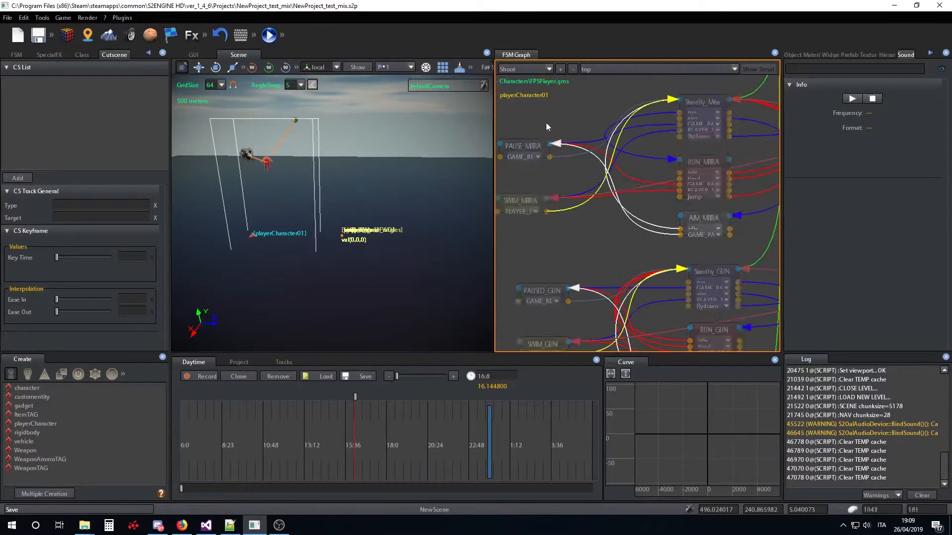
pyautogui.scroll(4, 659, 198)
pyautogui.moveTo(687, 203); pyautogui.dragTo(552, 230, button='middle')
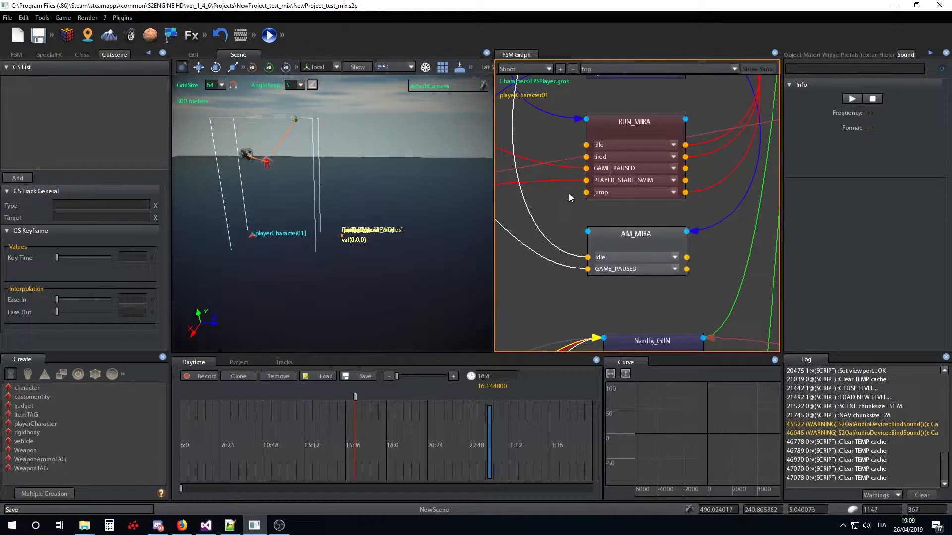
pyautogui.scroll(-4, 569, 194)
pyautogui.scroll(2, 568, 193)
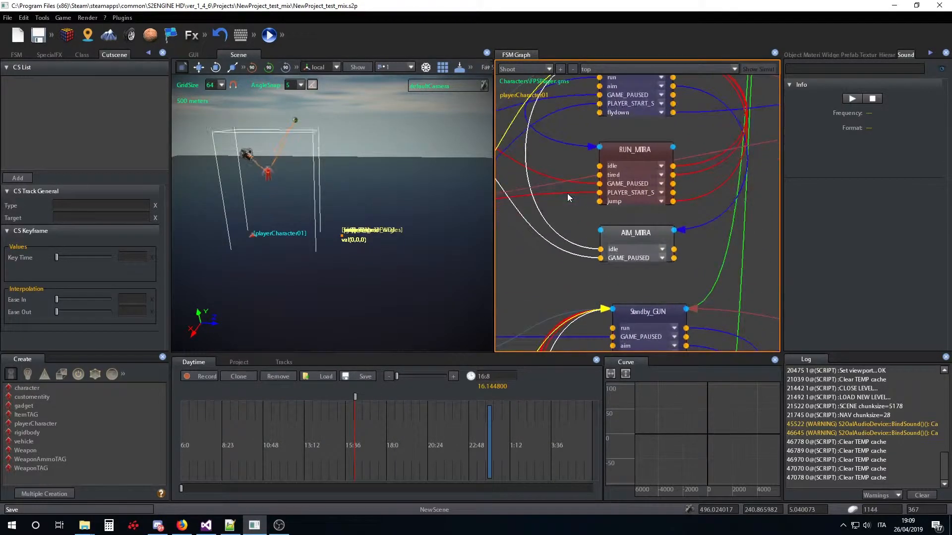
pyautogui.scroll(-3, 568, 197)
pyautogui.scroll(1, 564, 195)
pyautogui.moveTo(520, 199); pyautogui.dragTo(656, 248, button='middle')
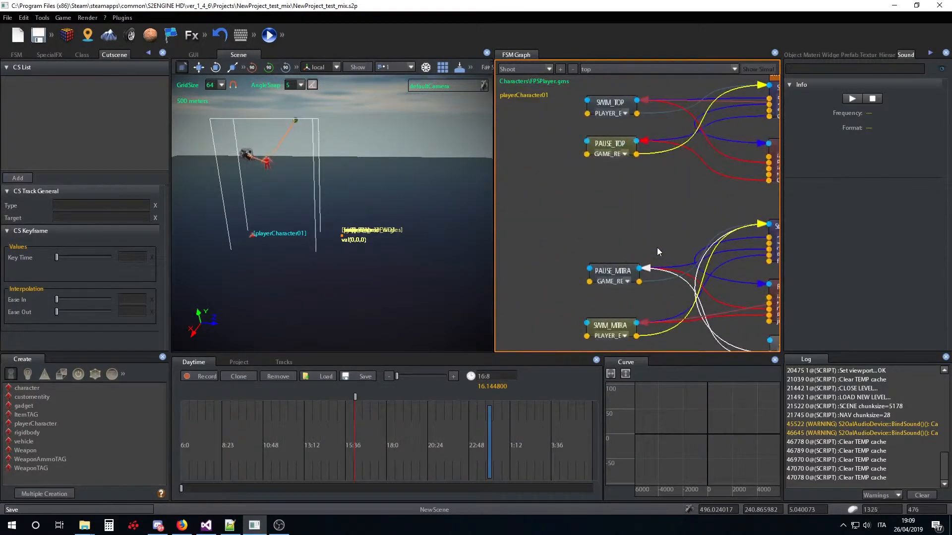
# Step: Examine the Shoot layer's states weapon by weapon, from RUN_TOP through the Mitra and gun groups to Standby_mace and RUN_MACE
pyautogui.moveTo(683, 194); pyautogui.dragTo(566, 266, button='middle')
pyautogui.moveTo(618, 223); pyautogui.dragTo(531, 202, button='middle')
pyautogui.scroll(3, 638, 203)
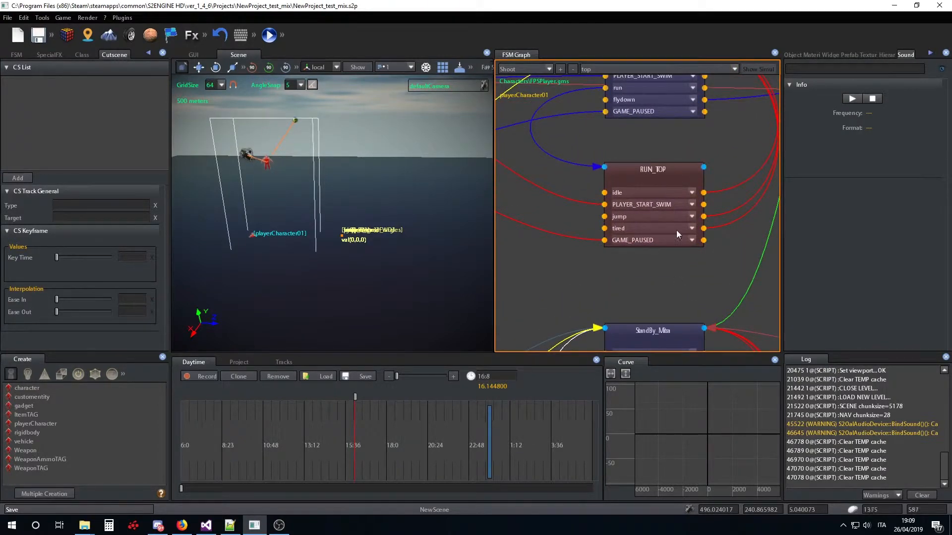
pyautogui.moveTo(676, 324); pyautogui.dragTo(652, 121, button='middle')
pyautogui.moveTo(655, 203); pyautogui.dragTo(663, 107, button='middle')
pyautogui.moveTo(656, 259); pyautogui.dragTo(664, 158, button='middle')
pyautogui.moveTo(669, 310); pyautogui.dragTo(643, 195, button='middle')
pyautogui.moveTo(663, 246); pyautogui.dragTo(653, 119, button='middle')
pyautogui.moveTo(654, 235); pyautogui.dragTo(650, 138, button='middle')
pyautogui.moveTo(651, 220); pyautogui.dragTo(673, 117, button='middle')
pyautogui.moveTo(661, 247)
pyautogui.mouseDown(button='middle')
pyautogui.moveTo(662, 162)
pyautogui.moveTo(653, 259)
pyautogui.mouseUp(button='middle')
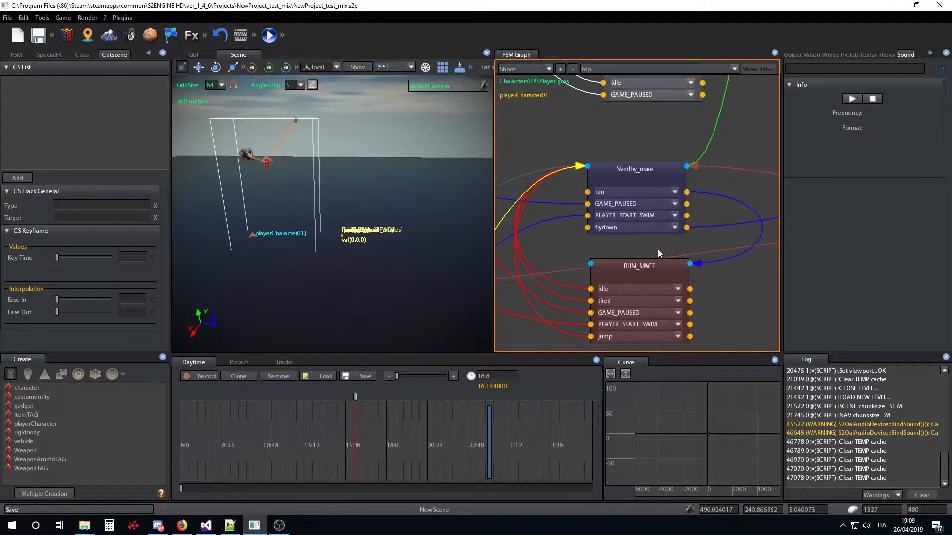
pyautogui.moveTo(666, 178)
pyautogui.mouseDown(button='middle')
pyautogui.moveTo(650, 264)
pyautogui.moveTo(642, 198)
pyautogui.moveTo(643, 229)
pyautogui.mouseUp(button='middle')
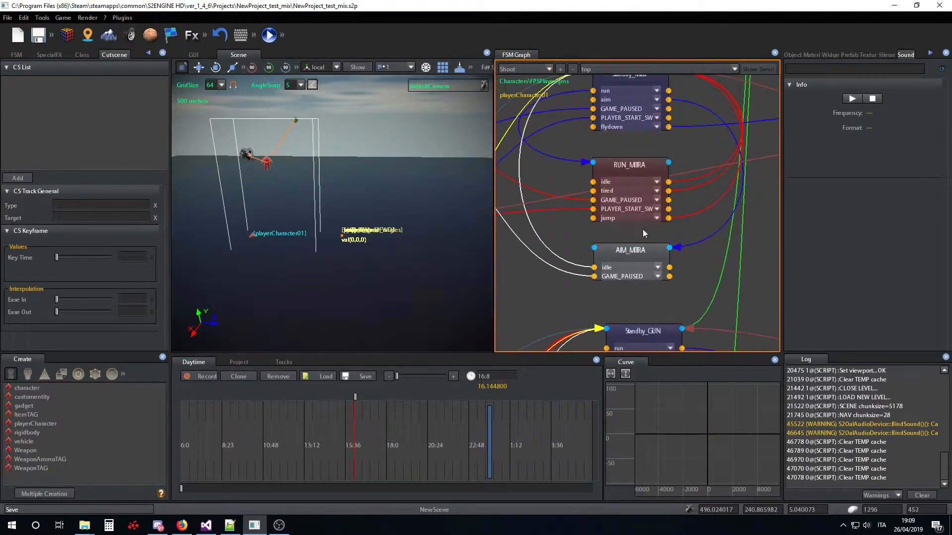
# Step: Return the FSM graph to the weapon_stand layer and review its gun, Mitra and mace state groups
pyautogui.click(549, 69)
pyautogui.click(523, 104)
pyautogui.scroll(-3, 654, 193)
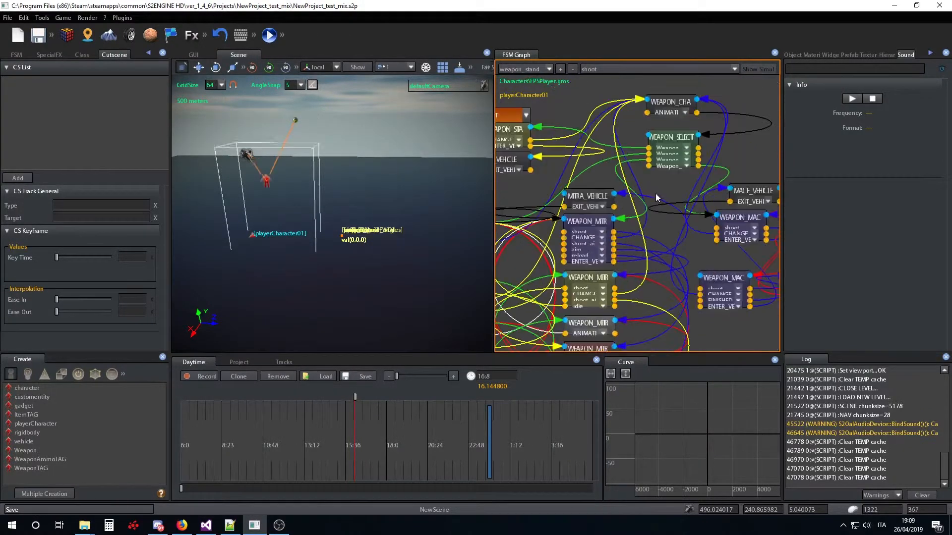
pyautogui.moveTo(656, 253); pyautogui.dragTo(698, 246, button='middle')
pyautogui.moveTo(572, 199); pyautogui.dragTo(614, 168, button='middle')
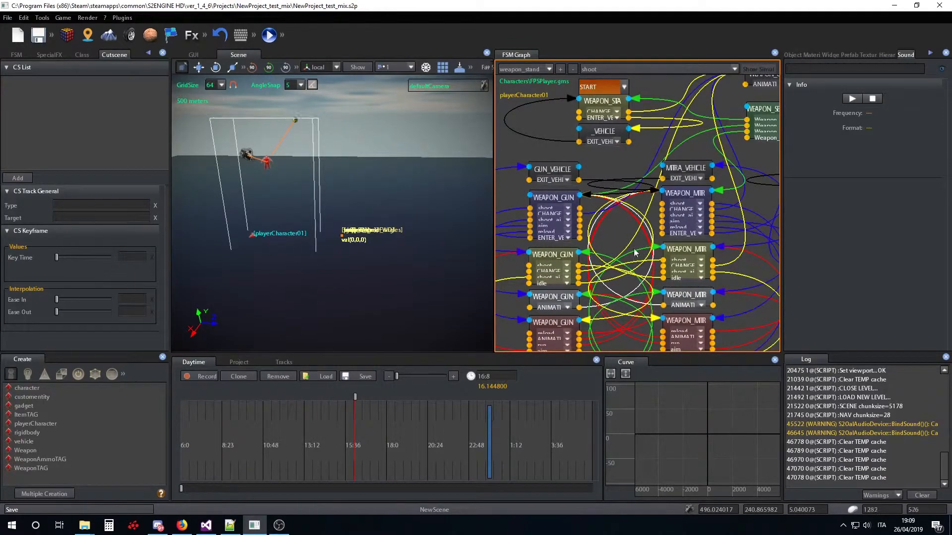
pyautogui.moveTo(634, 249); pyautogui.dragTo(626, 153, button='middle')
pyautogui.moveTo(694, 191); pyautogui.dragTo(578, 261, button='middle')
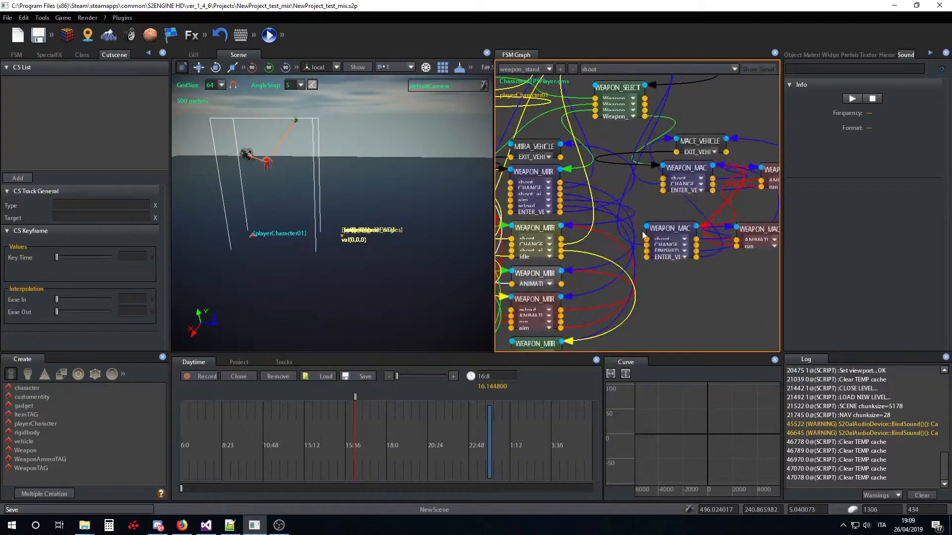
pyautogui.moveTo(644, 235); pyautogui.dragTo(571, 282, button='middle')
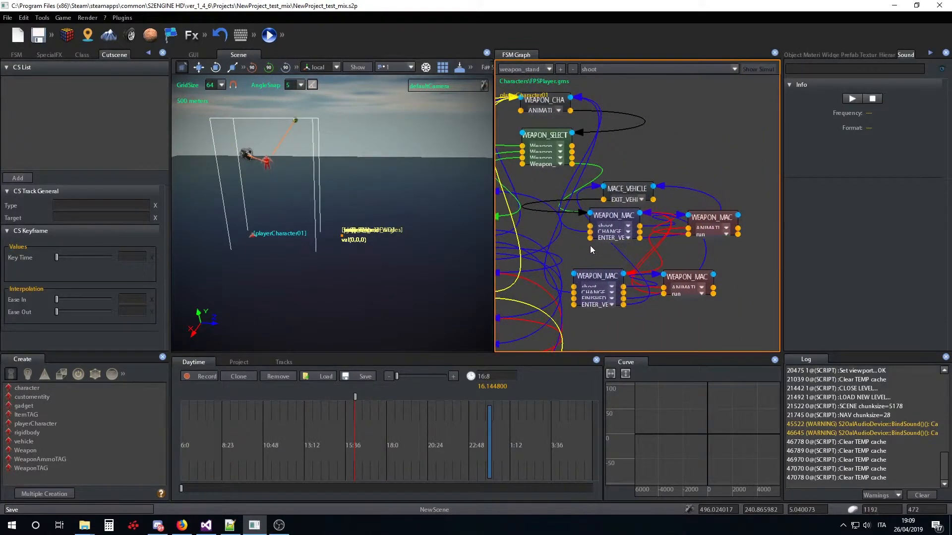
pyautogui.moveTo(590, 245); pyautogui.dragTo(698, 286, button='middle')
# Step: Examine the WEAPON_SELECT state's weapon events and the WEAPON_MITRA_STAND and WEAPON_MITRA_AIM states
pyautogui.scroll(4, 644, 221)
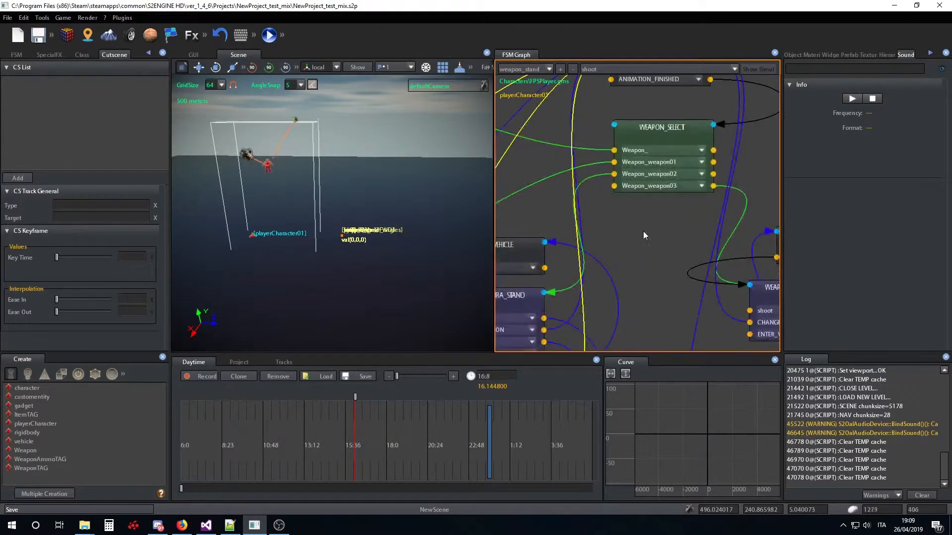
pyautogui.moveTo(643, 231); pyautogui.dragTo(668, 273, button='middle')
pyautogui.moveTo(650, 241); pyautogui.dragTo(585, 143, button='middle')
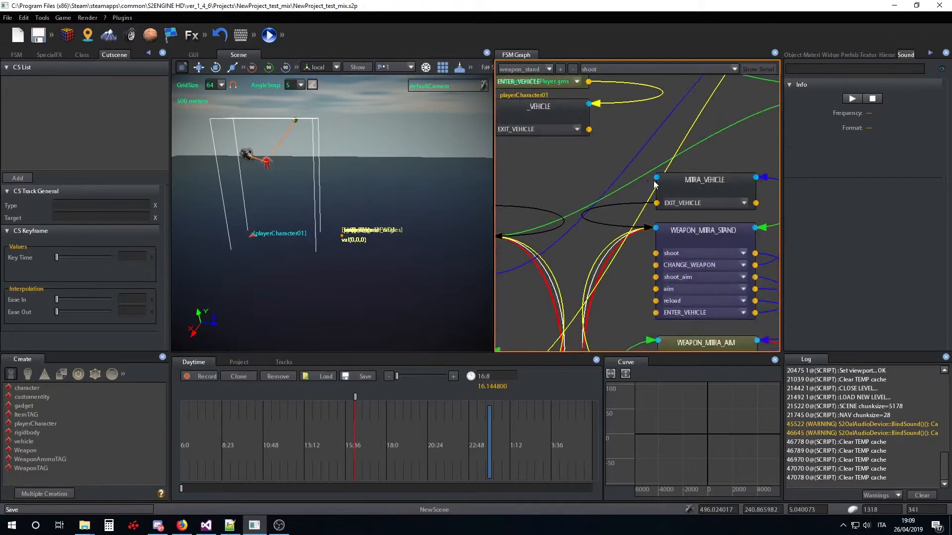
pyautogui.moveTo(717, 214); pyautogui.dragTo(691, 199, button='middle')
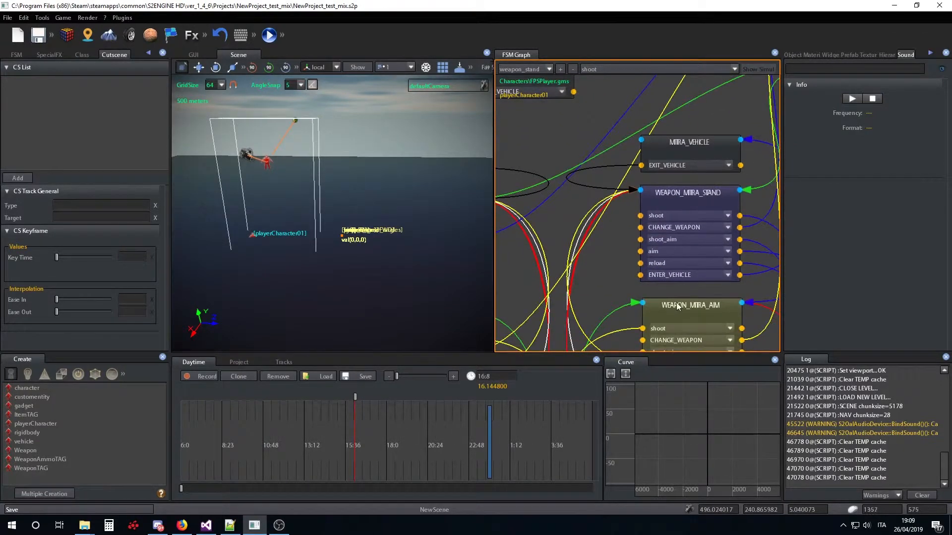
pyautogui.moveTo(676, 302); pyautogui.dragTo(617, 207, button='middle')
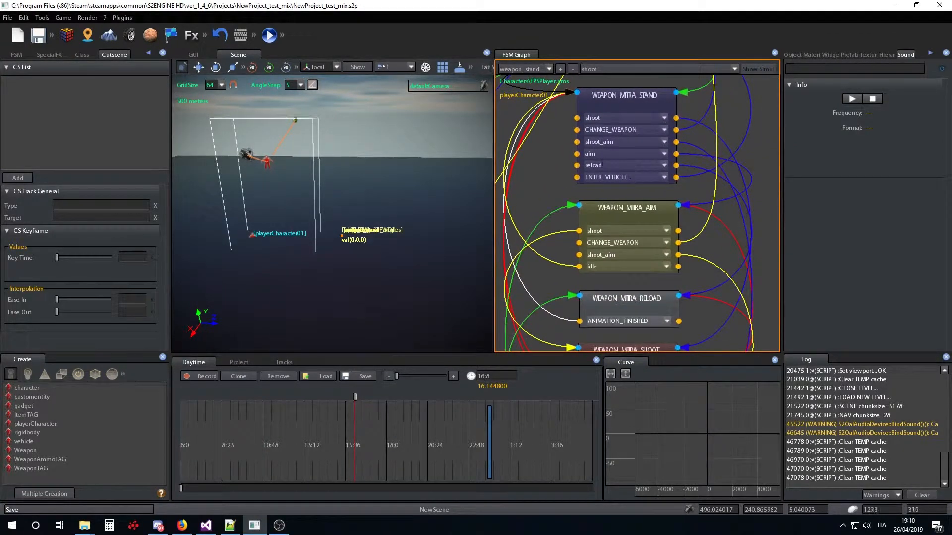
pyautogui.moveTo(564, 158); pyautogui.dragTo(694, 245, button='middle')
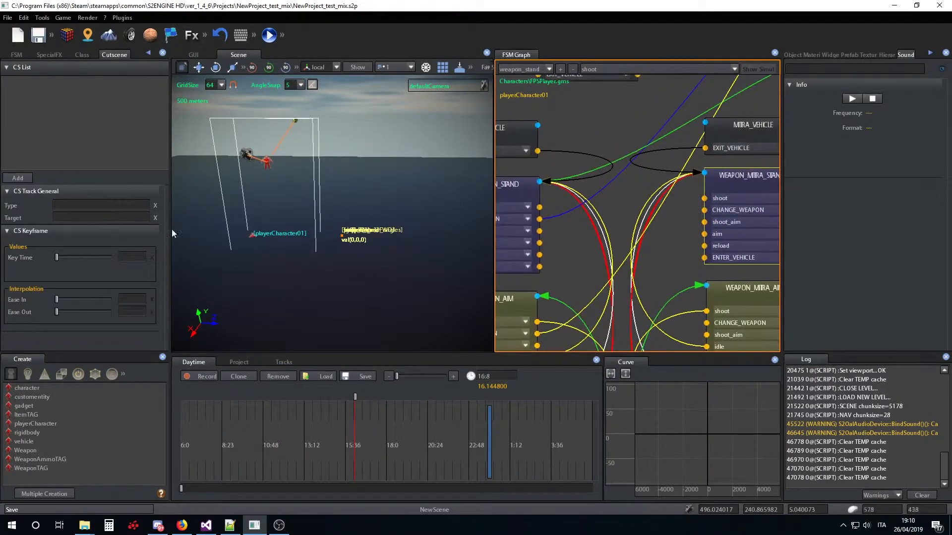
# Step: Show the SpecialFX settings and inspect the Mitra weapon's stand, aim, reload and shoot states in the weapon_stand graph
pyautogui.click(50, 55)
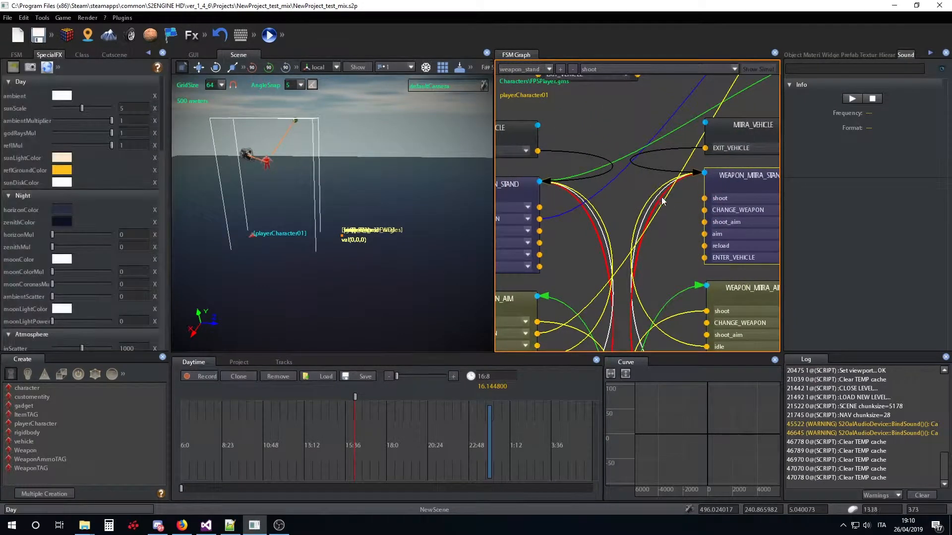
pyautogui.moveTo(627, 197); pyautogui.dragTo(679, 304, button='middle')
pyautogui.moveTo(650, 187); pyautogui.dragTo(625, 210, button='middle')
pyautogui.scroll(-1, 648, 206)
pyautogui.scroll(-4, 645, 218)
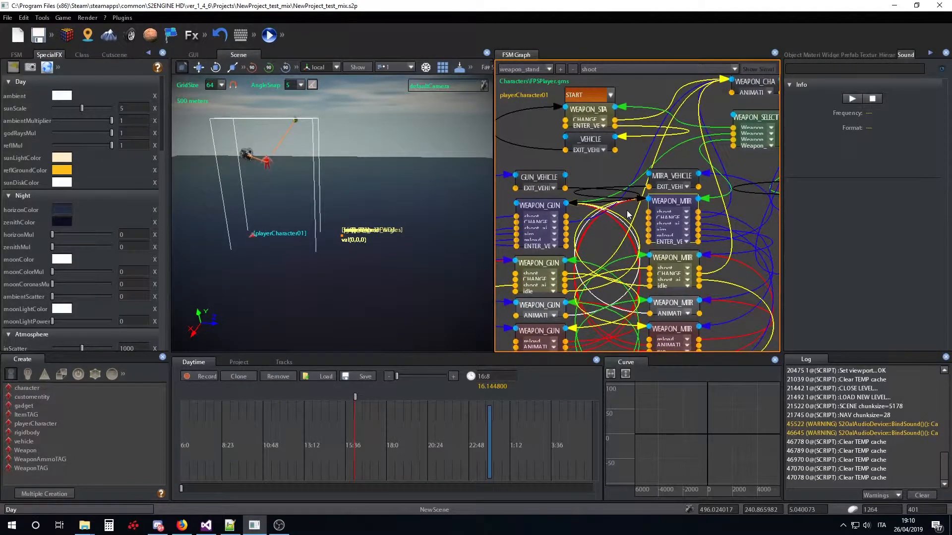
pyautogui.scroll(3, 678, 207)
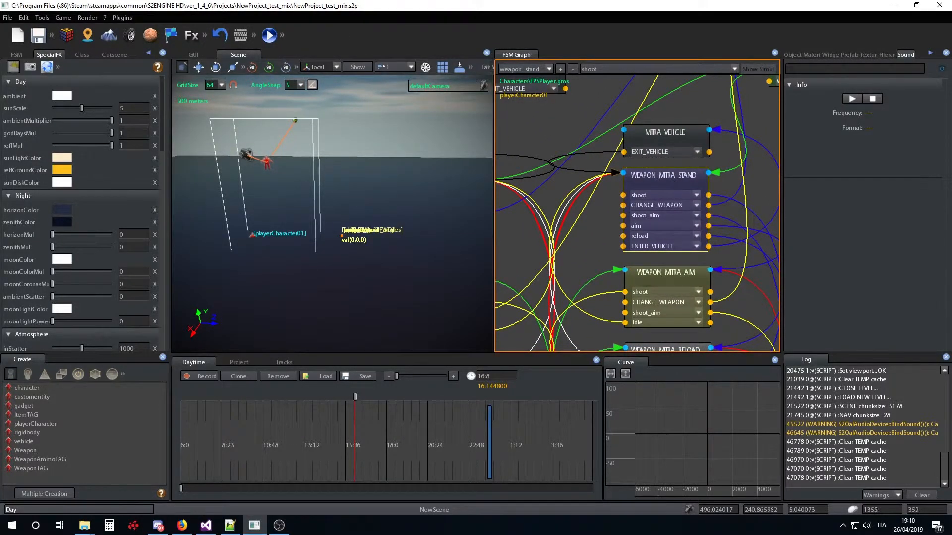
pyautogui.scroll(-4, 682, 261)
pyautogui.scroll(4, 656, 242)
pyautogui.scroll(1, 656, 242)
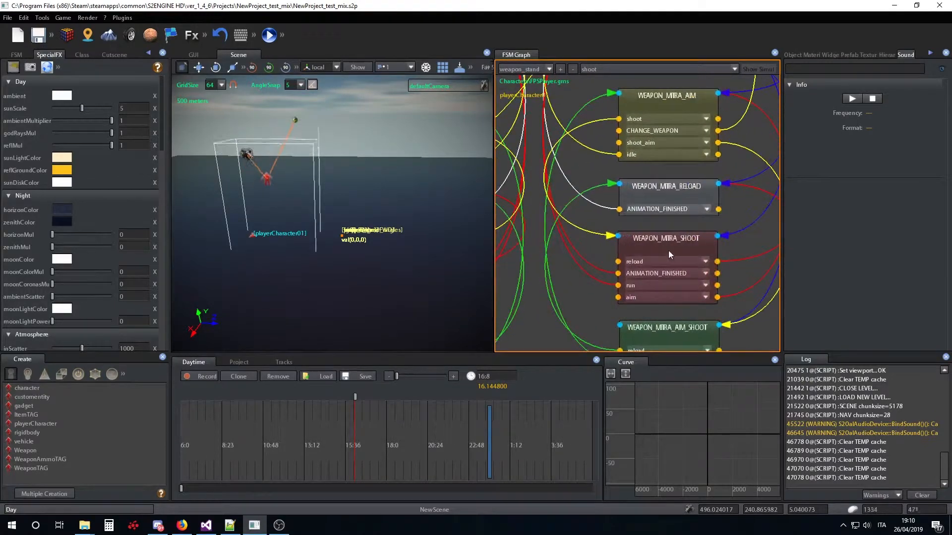
pyautogui.moveTo(669, 251); pyautogui.dragTo(663, 287, button='middle')
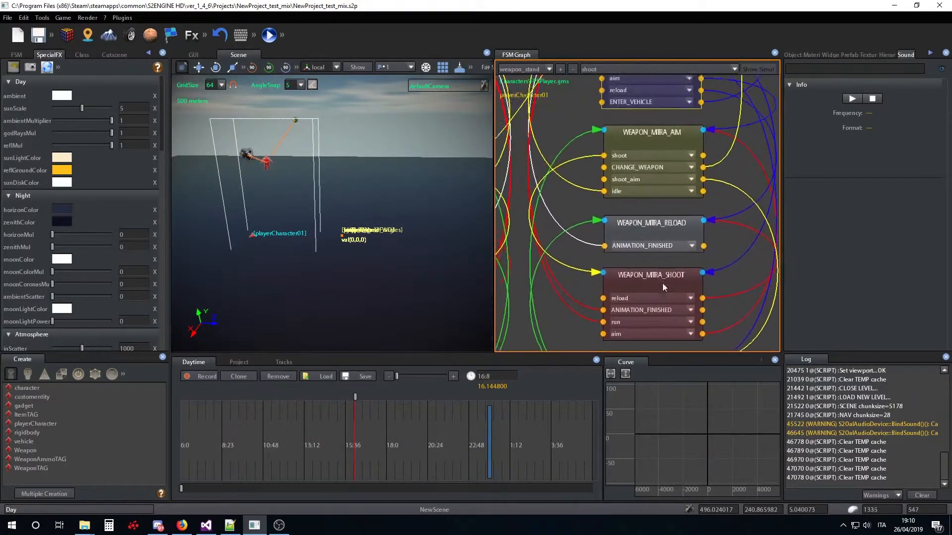
# Step: Examine the gun weapon's stand, aim, reload and shoot states in the weapon_stand graph
pyautogui.moveTo(657, 230); pyautogui.dragTo(744, 223, button='middle')
pyautogui.moveTo(602, 207); pyautogui.dragTo(704, 244, button='middle')
pyautogui.moveTo(659, 208); pyautogui.dragTo(686, 186, button='middle')
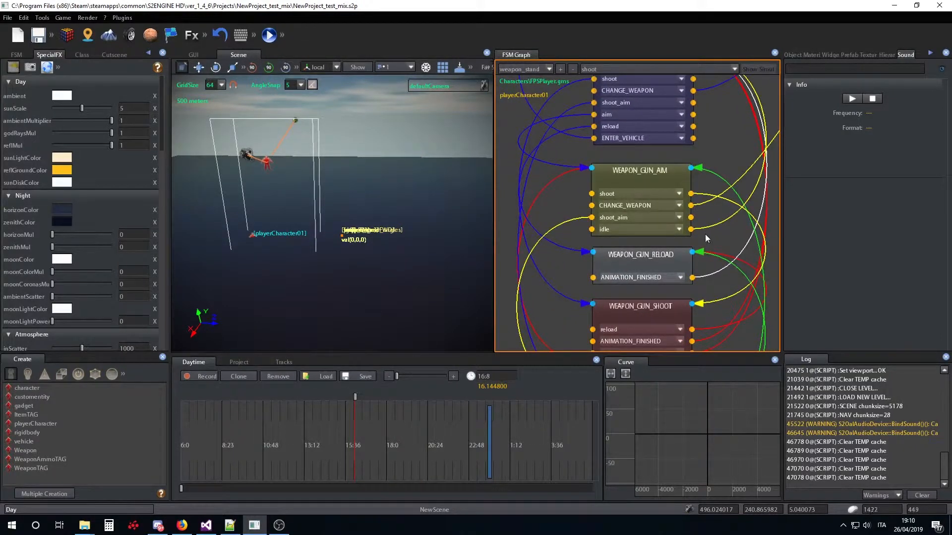
pyautogui.moveTo(706, 245); pyautogui.dragTo(681, 258, button='middle')
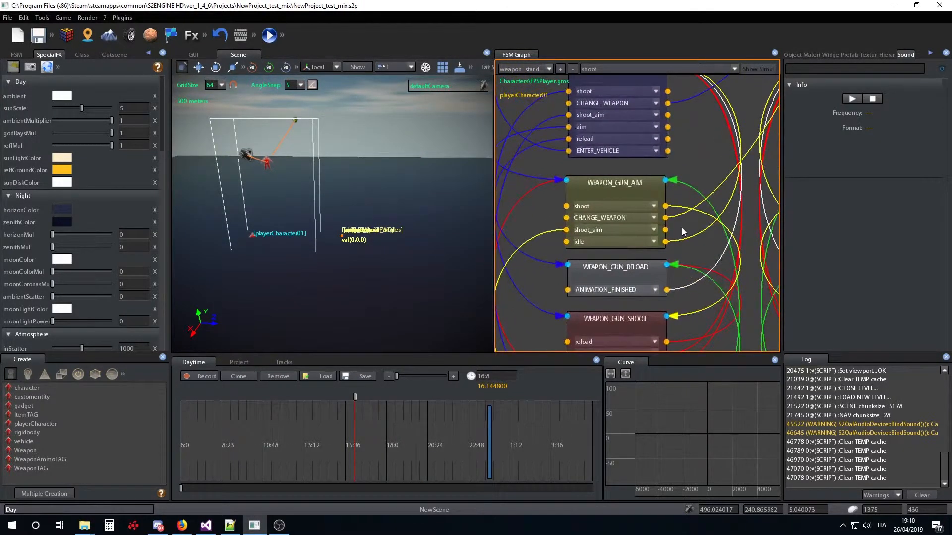
pyautogui.moveTo(691, 200); pyautogui.dragTo(714, 206, button='middle')
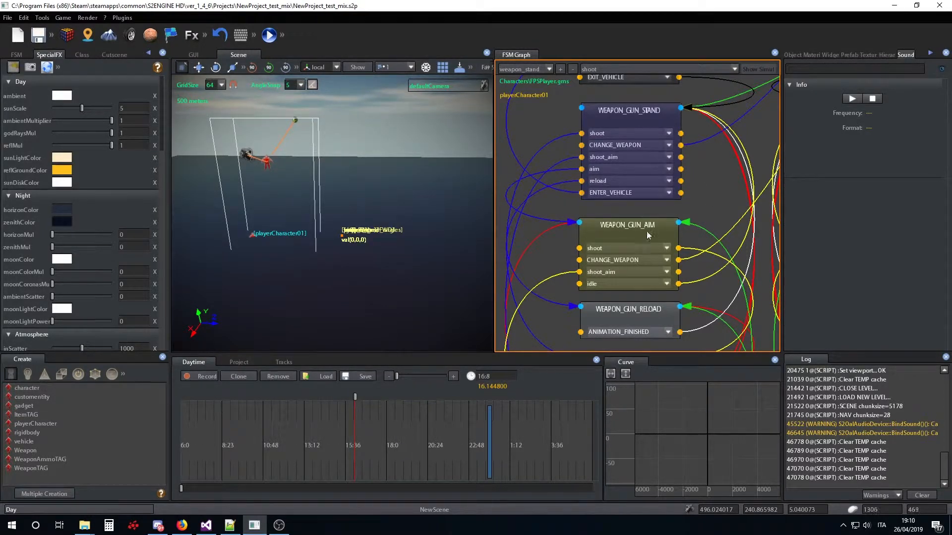
pyautogui.scroll(-2, 654, 233)
pyautogui.moveTo(678, 176); pyautogui.dragTo(674, 316, button='middle')
# Step: Review the START state's links and the WEAPON_CHANGE and WEAPON_SELECT states with their weapon events
pyautogui.moveTo(661, 238); pyautogui.dragTo(654, 231, button='middle')
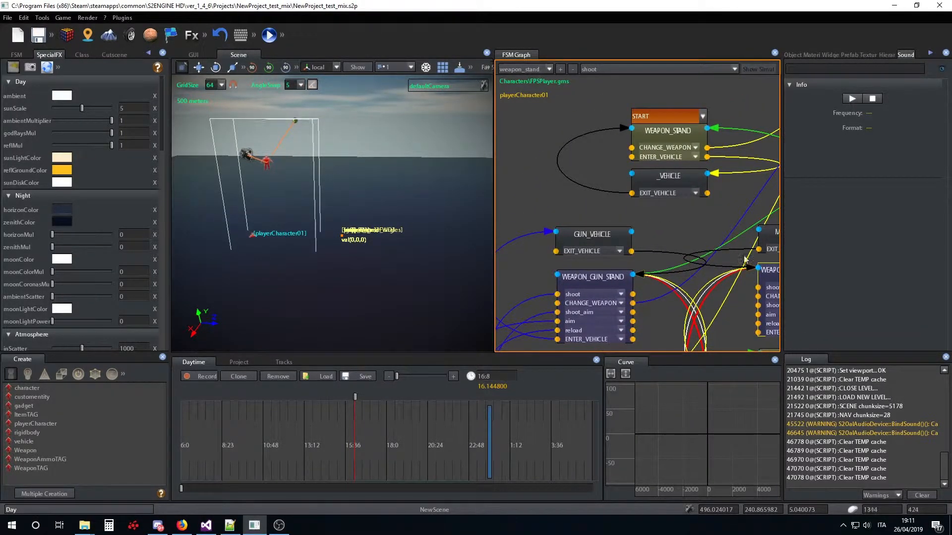
pyautogui.moveTo(646, 227)
pyautogui.mouseDown(button='middle')
pyautogui.moveTo(617, 252)
pyautogui.moveTo(559, 254)
pyautogui.mouseUp(button='middle')
pyautogui.moveTo(706, 233); pyautogui.dragTo(641, 239, button='middle')
pyautogui.scroll(2, 641, 233)
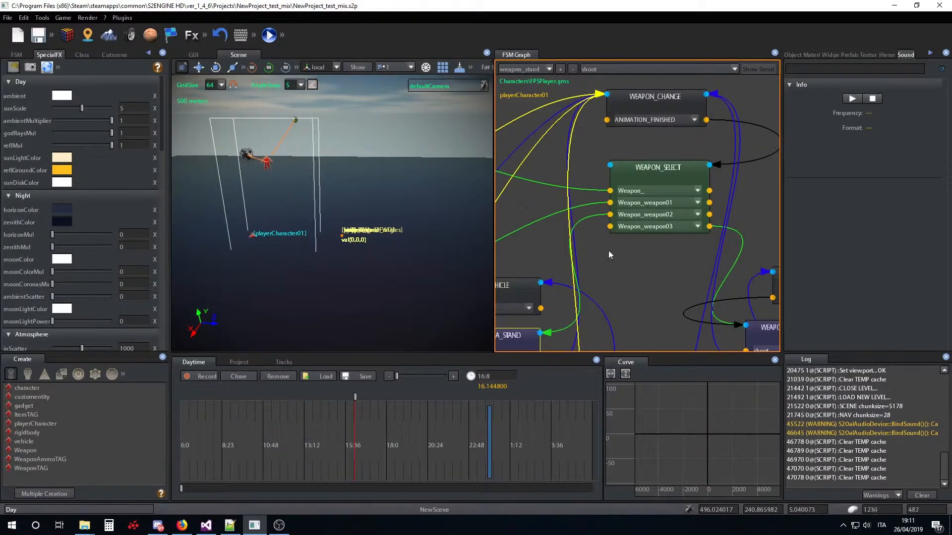
pyautogui.moveTo(611, 249)
pyautogui.mouseDown(button='middle')
pyautogui.moveTo(716, 268)
pyautogui.moveTo(672, 253)
pyautogui.mouseUp(button='middle')
pyautogui.moveTo(613, 215); pyautogui.dragTo(724, 201, button='middle')
# Step: Show the FSM state settings and compare the actions of the WEAPON_STAND and _VEHICLE states
pyautogui.click(620, 170)
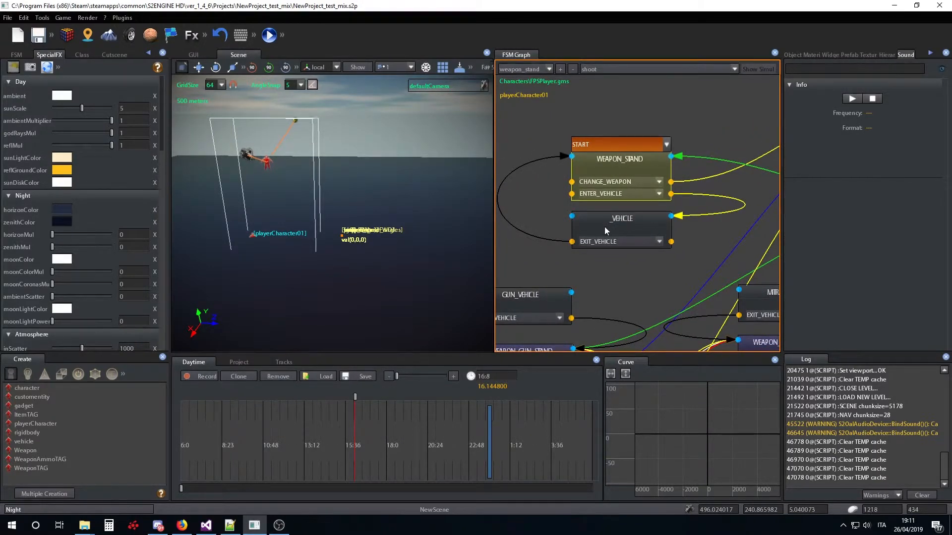
pyautogui.moveTo(605, 227); pyautogui.dragTo(624, 233, button='middle')
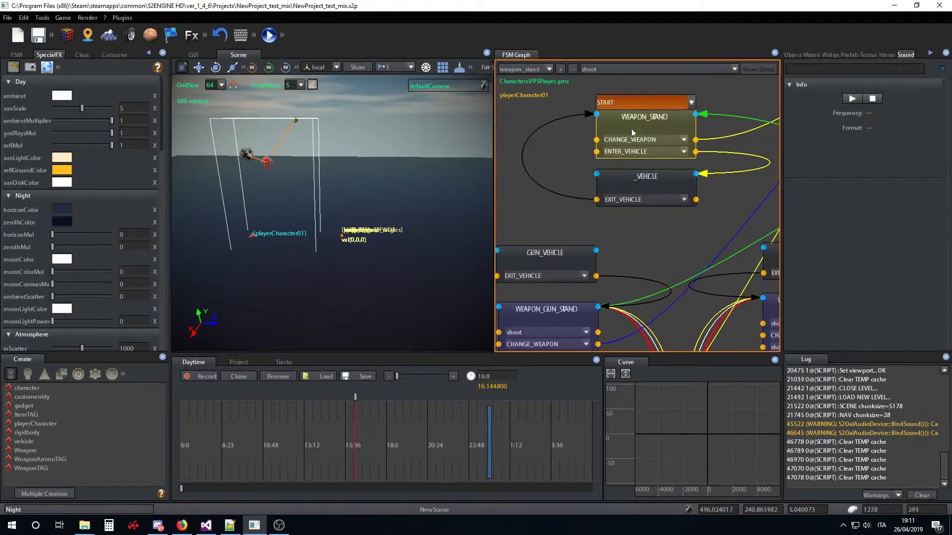
pyautogui.click(16, 55)
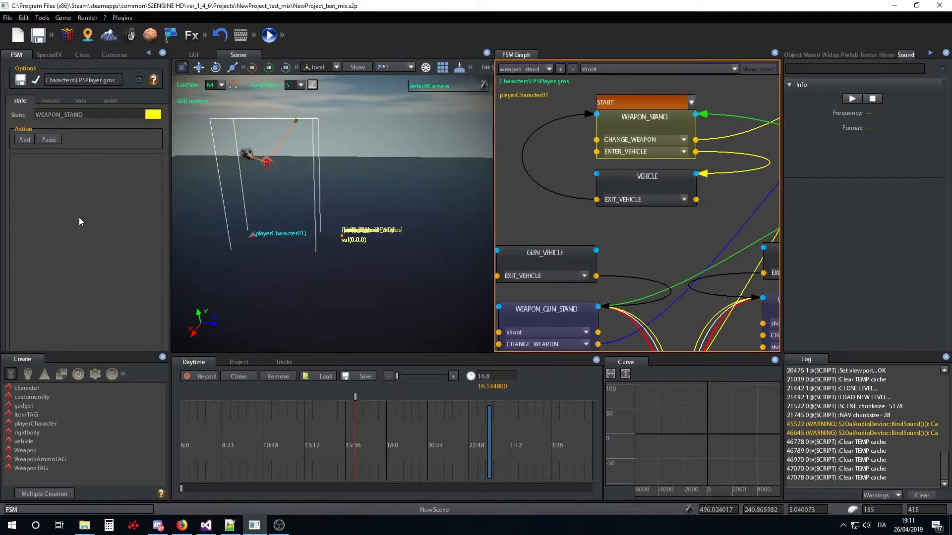
pyautogui.click(626, 179)
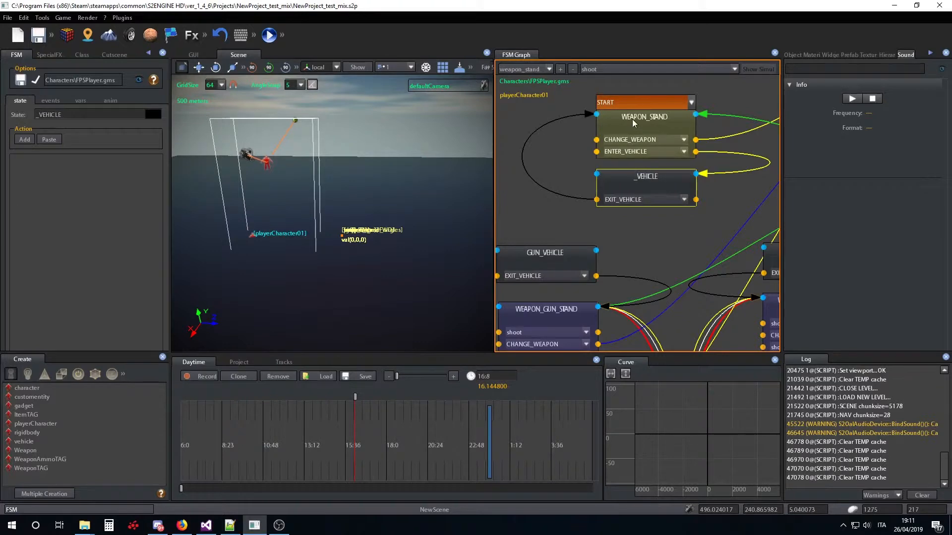
pyautogui.click(632, 119)
pyautogui.click(627, 177)
pyautogui.click(631, 119)
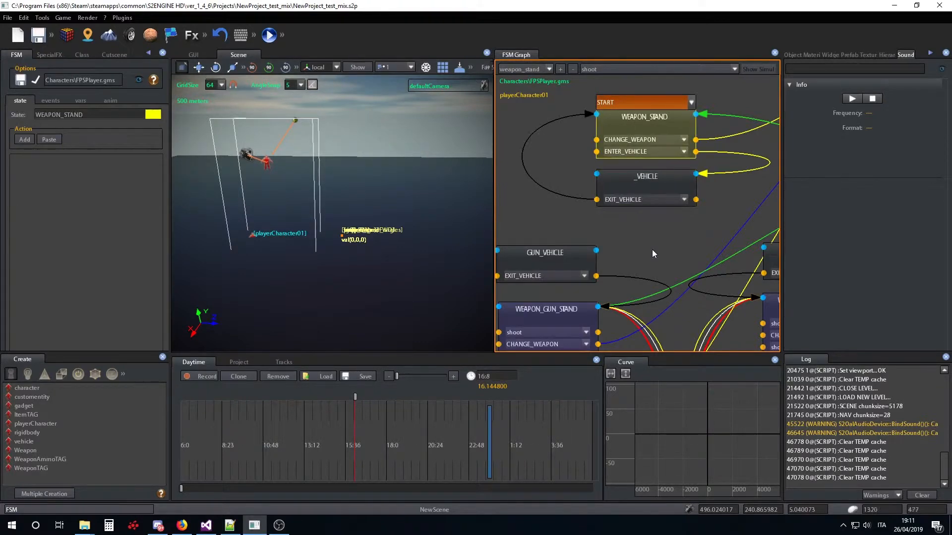
# Step: Inspect the SetObjectNodeFlags actions of the WEAPON_GUN_STAND state
pyautogui.moveTo(652, 248); pyautogui.dragTo(642, 283, button='middle')
pyautogui.scroll(-3, 662, 263)
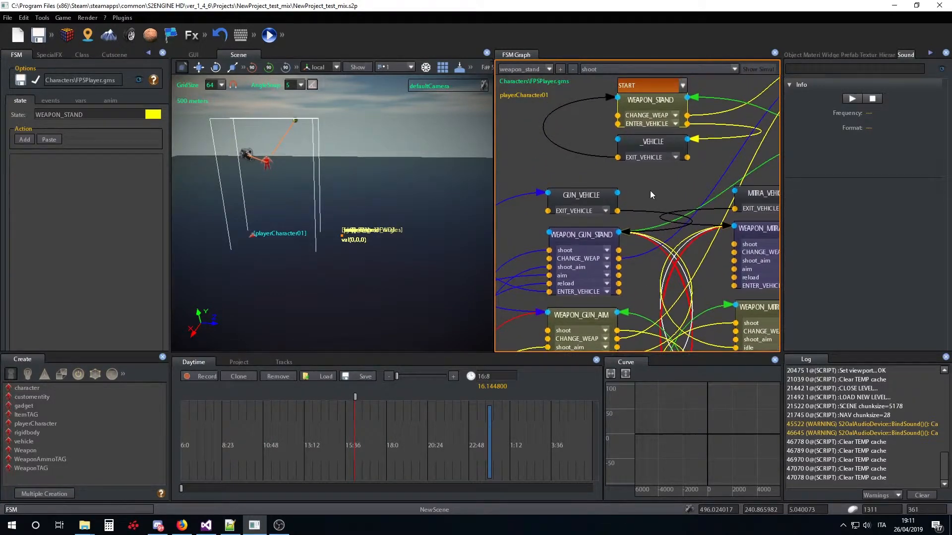
pyautogui.click(573, 236)
pyautogui.scroll(-2, 63, 234)
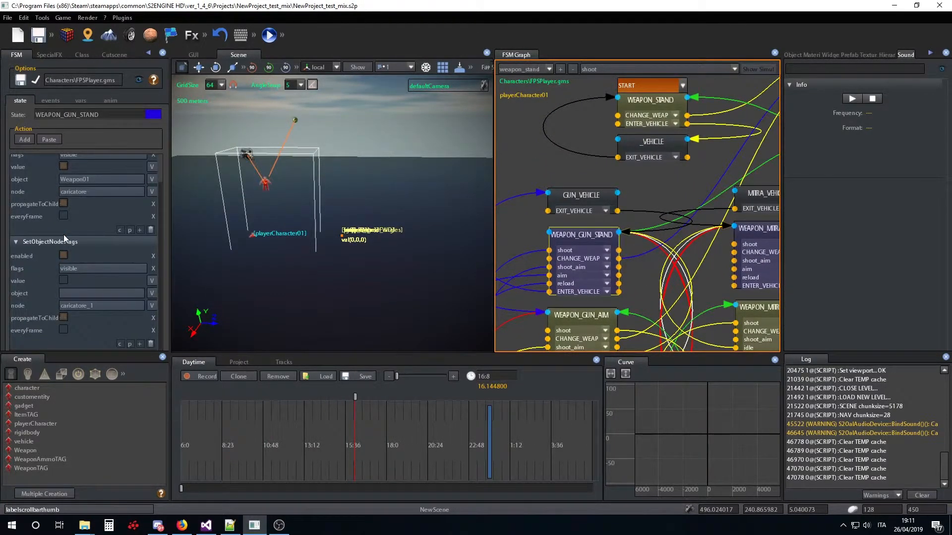
pyautogui.scroll(2, 64, 235)
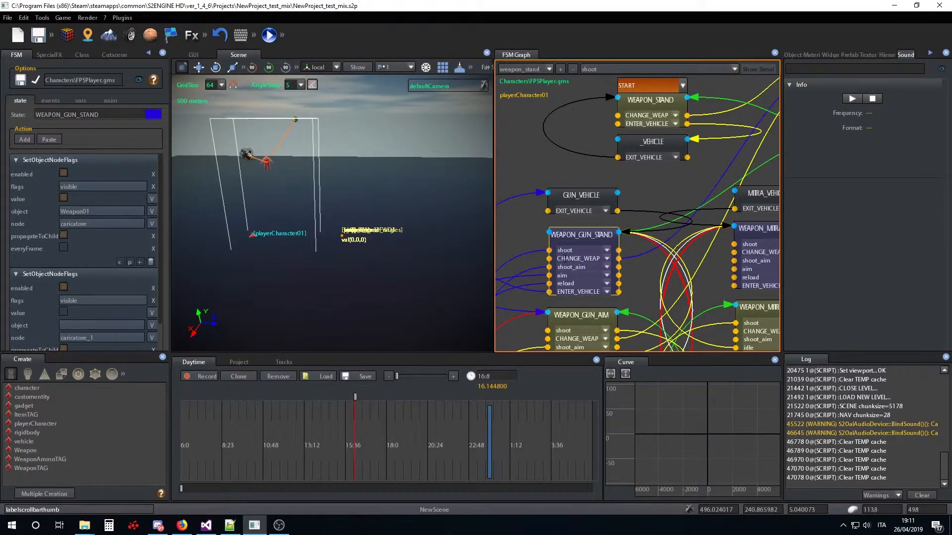
pyautogui.scroll(-3, 554, 238)
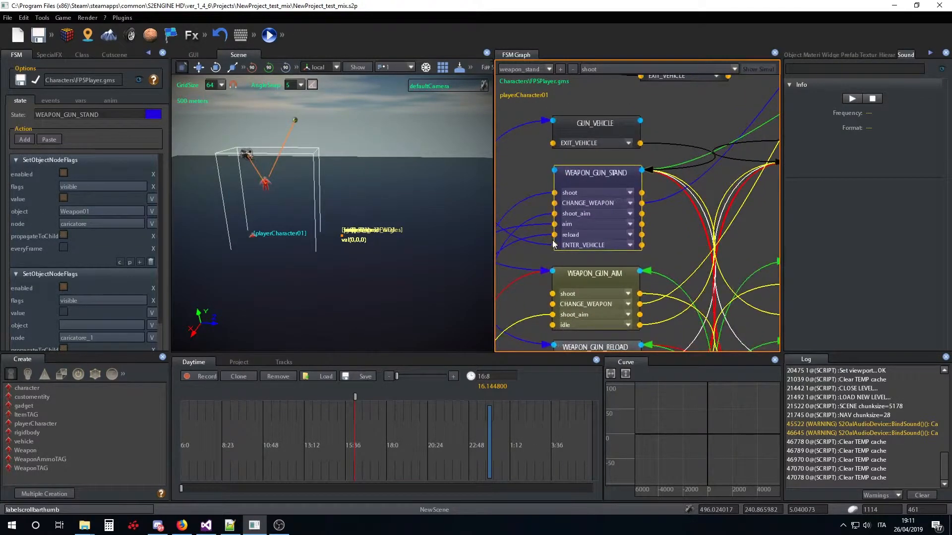
pyautogui.scroll(3, 587, 190)
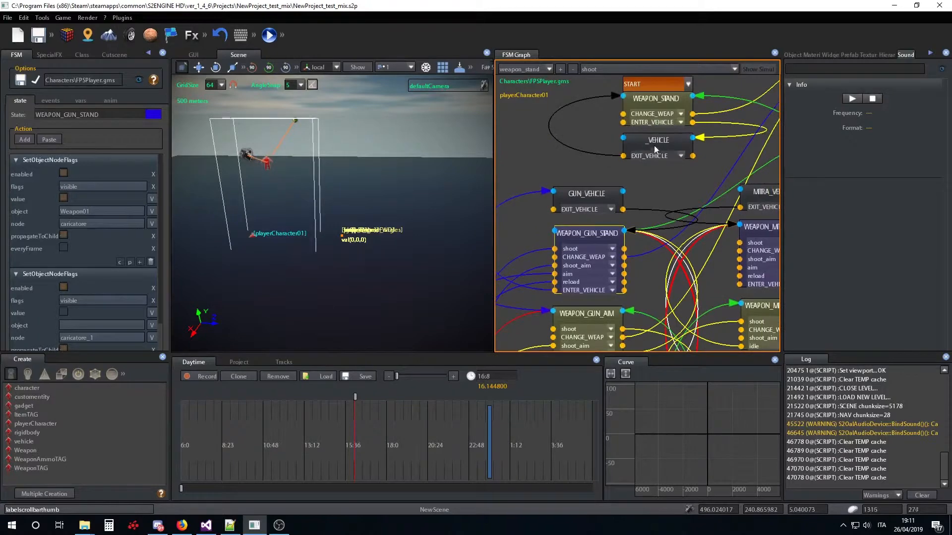
# Step: Spread the WEAPON_STAND and _VEHICLE states apart vertically to make room between them
pyautogui.moveTo(654, 147); pyautogui.dragTo(654, 167)
pyautogui.moveTo(654, 99); pyautogui.dragTo(657, 81)
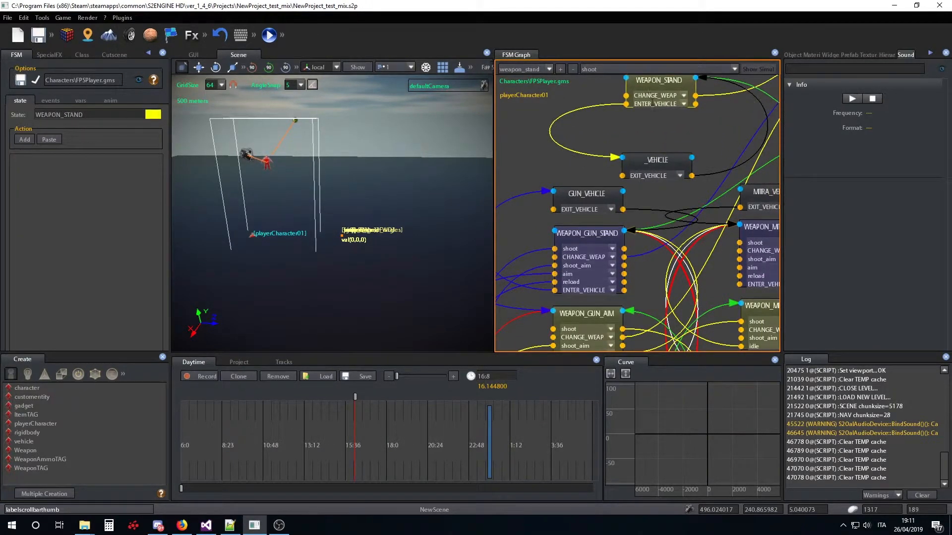
pyautogui.moveTo(647, 163); pyautogui.dragTo(649, 155)
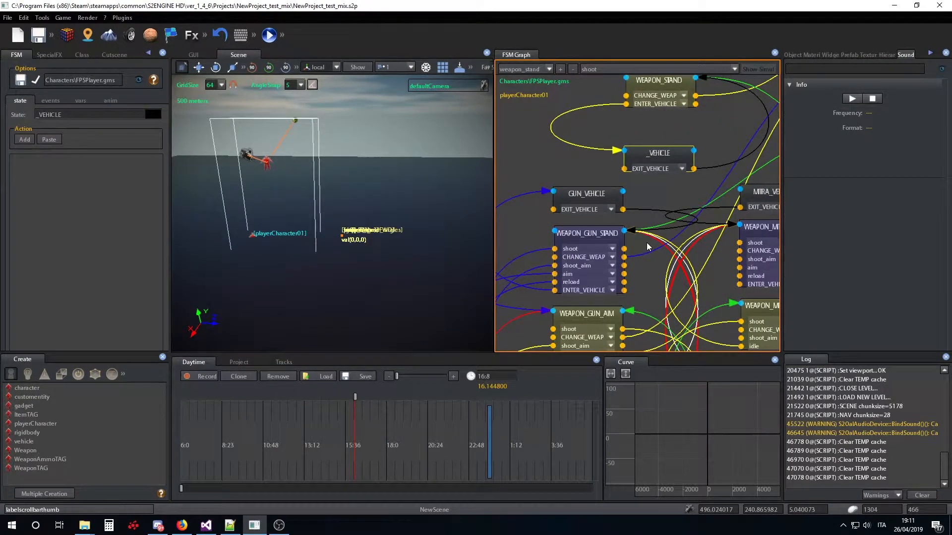
# Step: Add a third event to the WEAPON_STAND state and set it to aim
pyautogui.rightClick(653, 81)
pyautogui.click(685, 113)
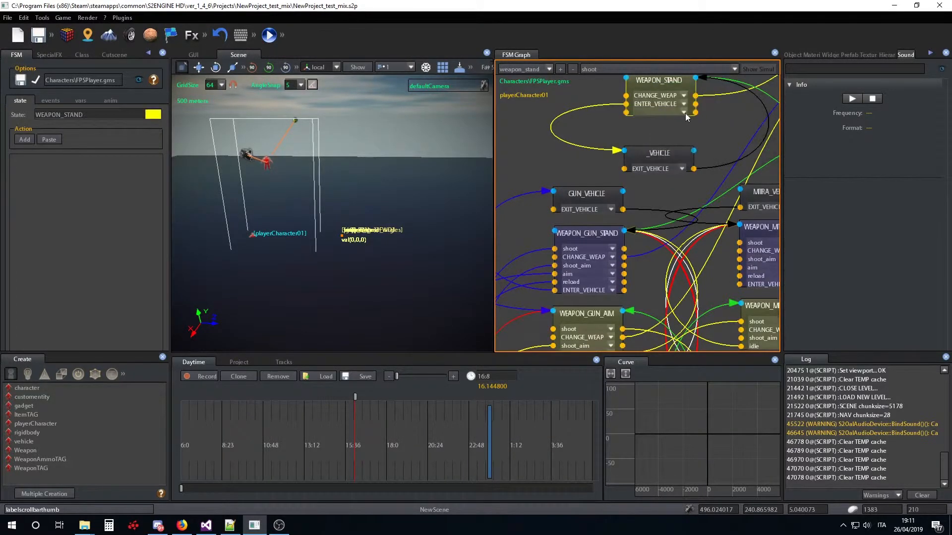
pyautogui.click(684, 112)
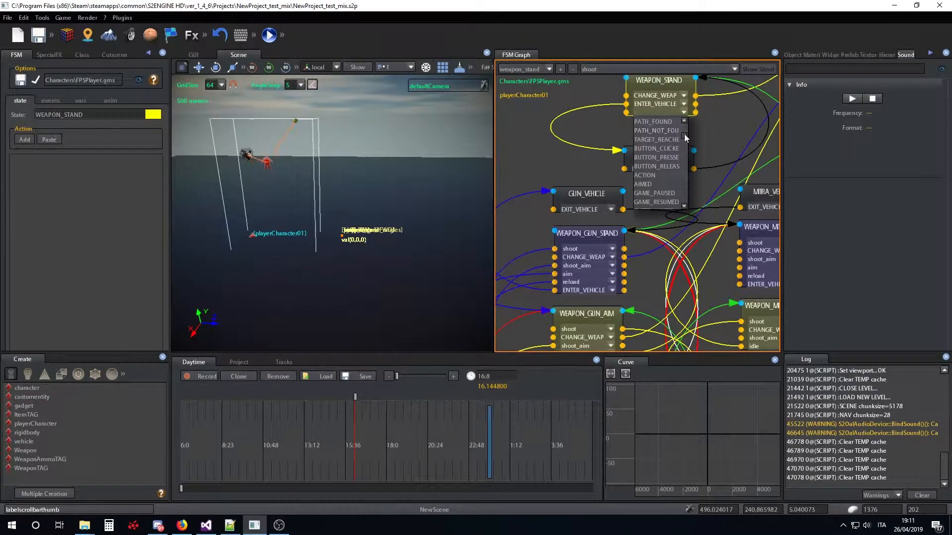
pyautogui.moveTo(684, 135)
pyautogui.mouseDown()
pyautogui.moveTo(686, 200)
pyautogui.moveTo(685, 153)
pyautogui.mouseUp()
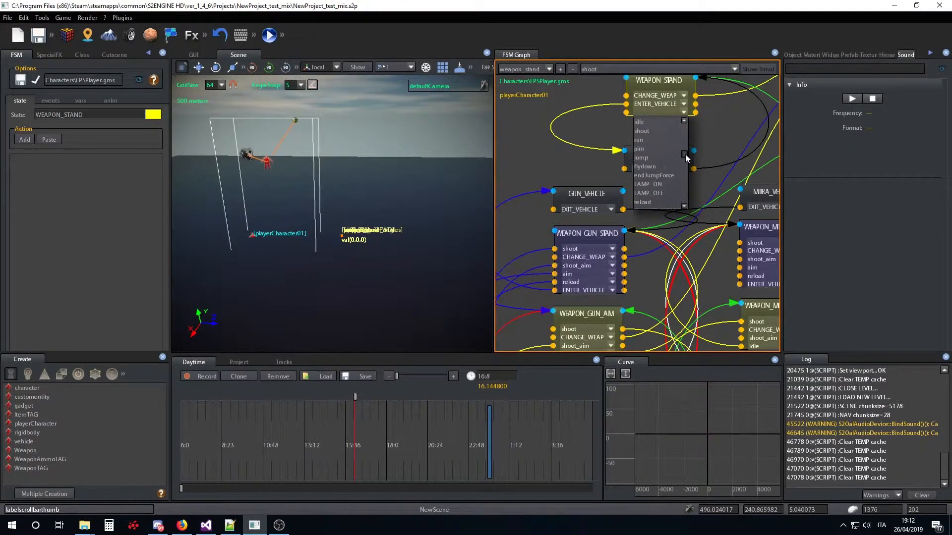
pyautogui.click(646, 149)
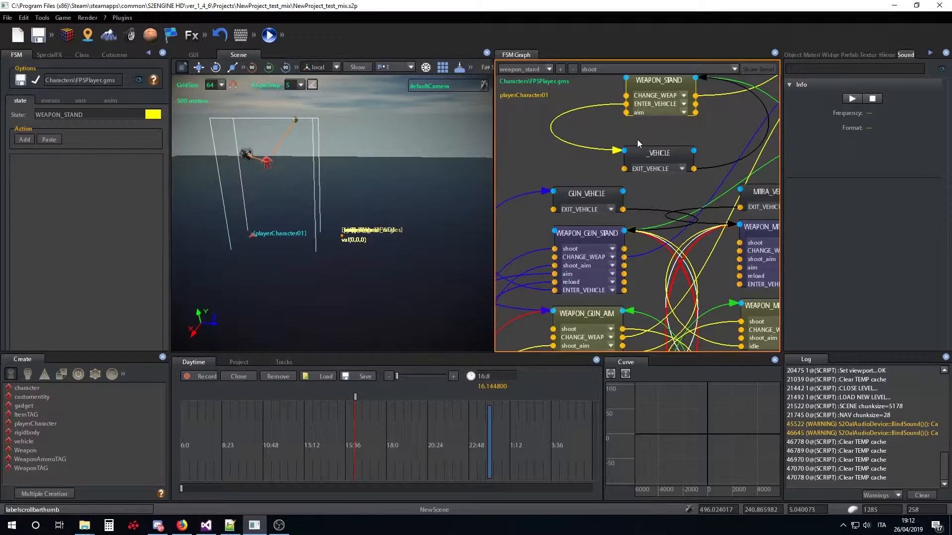
# Step: Inspect the SetCameraFov and GetInputAction settings of the WEAPON_GUN_AIM state
pyautogui.moveTo(647, 150); pyautogui.dragTo(676, 83, button='middle')
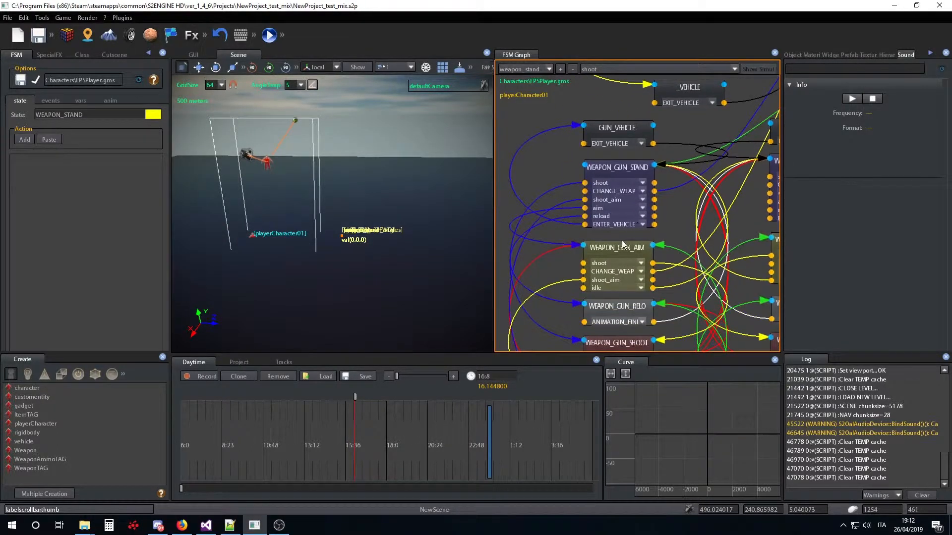
pyautogui.click(619, 246)
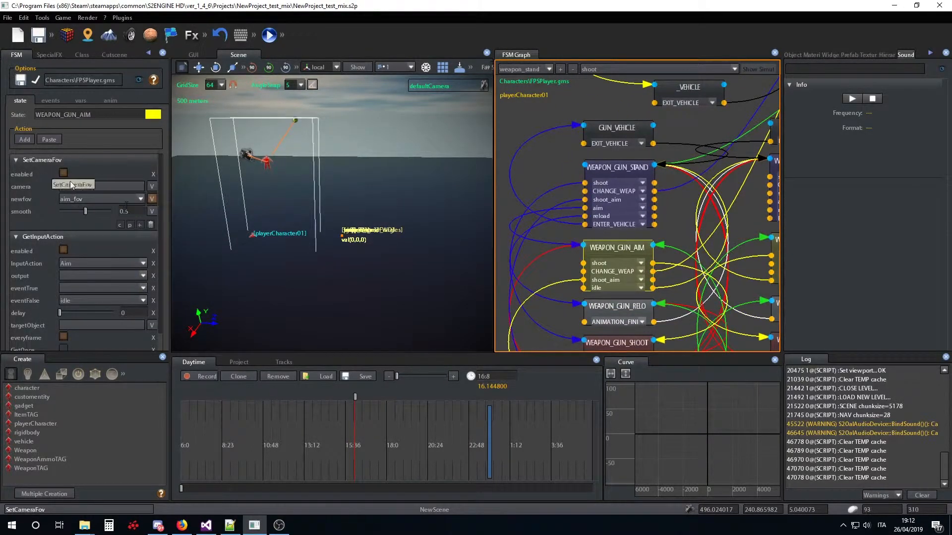
pyautogui.moveTo(465, 177)
pyautogui.mouseDown(button='right')
pyautogui.moveTo(496, 251)
pyautogui.moveTo(471, 168)
pyautogui.mouseUp(button='right')
pyautogui.scroll(-6, 570, 183)
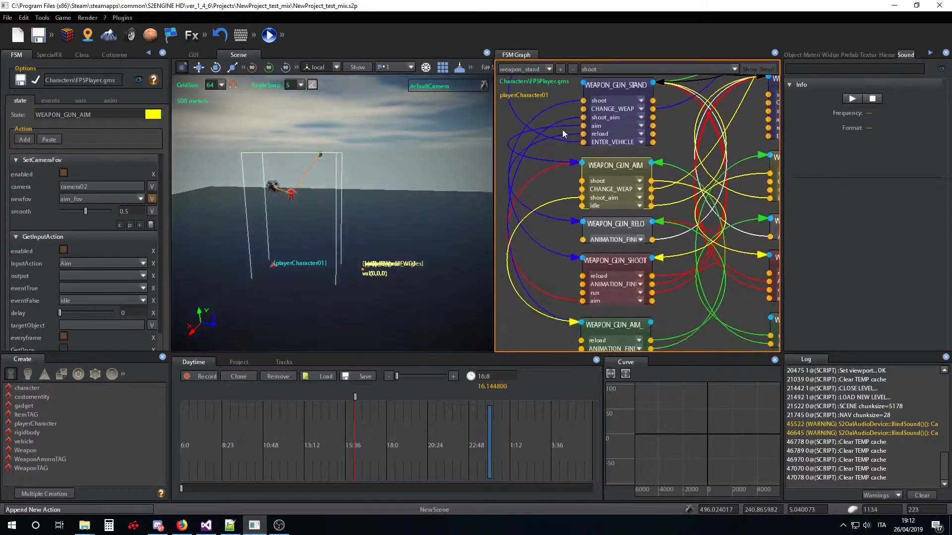
pyautogui.scroll(8, 556, 221)
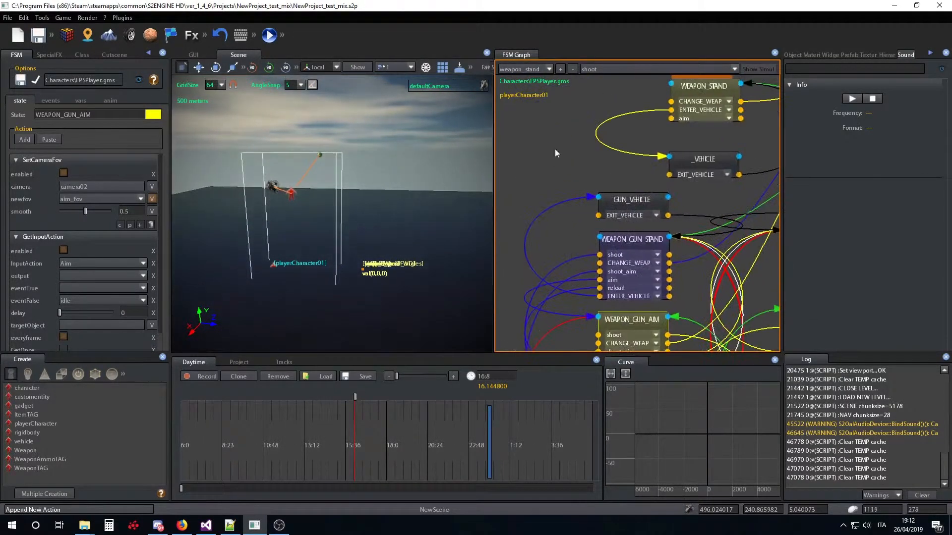
# Step: Create a new state beside WEAPON_STAND and name it WEAPON_AIM
pyautogui.rightClick(564, 175)
pyautogui.click(583, 183)
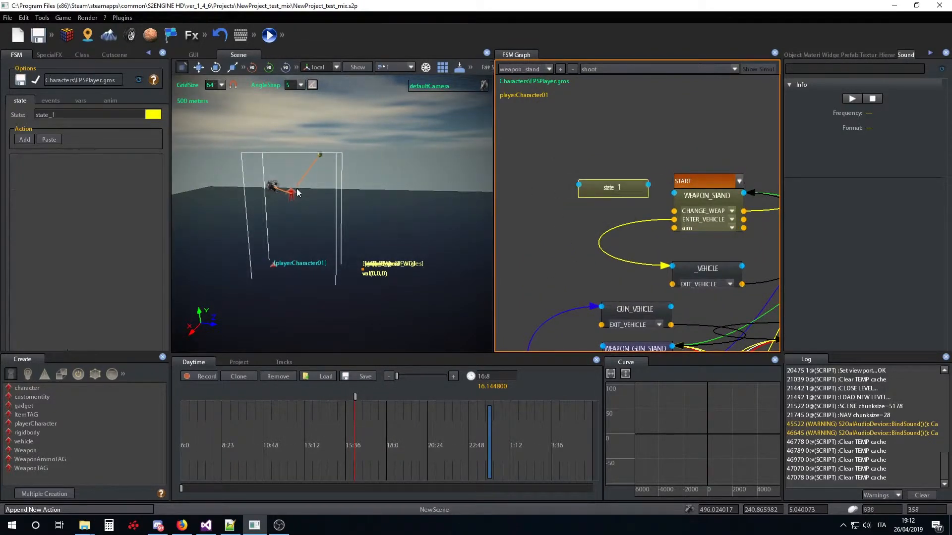
pyautogui.click(76, 114)
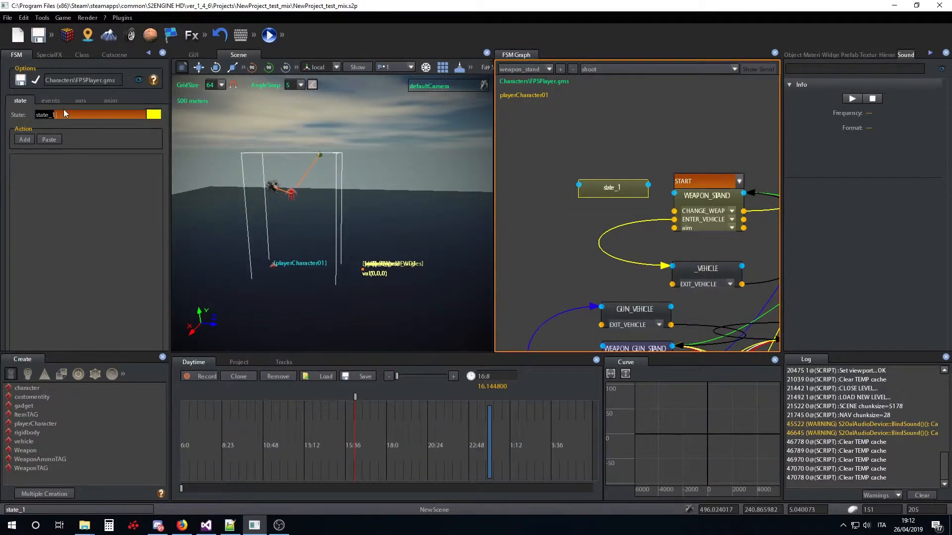
pyautogui.write('WEAPON_AIM')
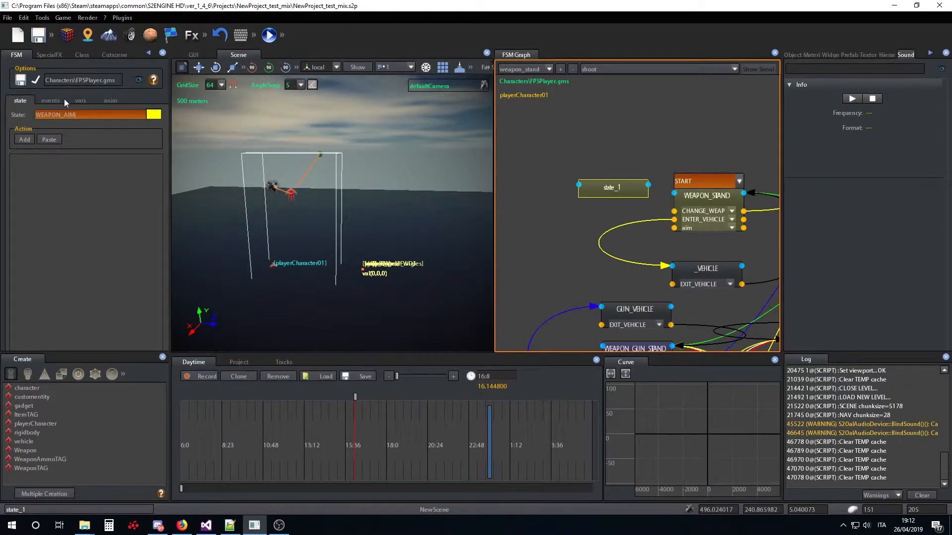
pyautogui.press('Return')
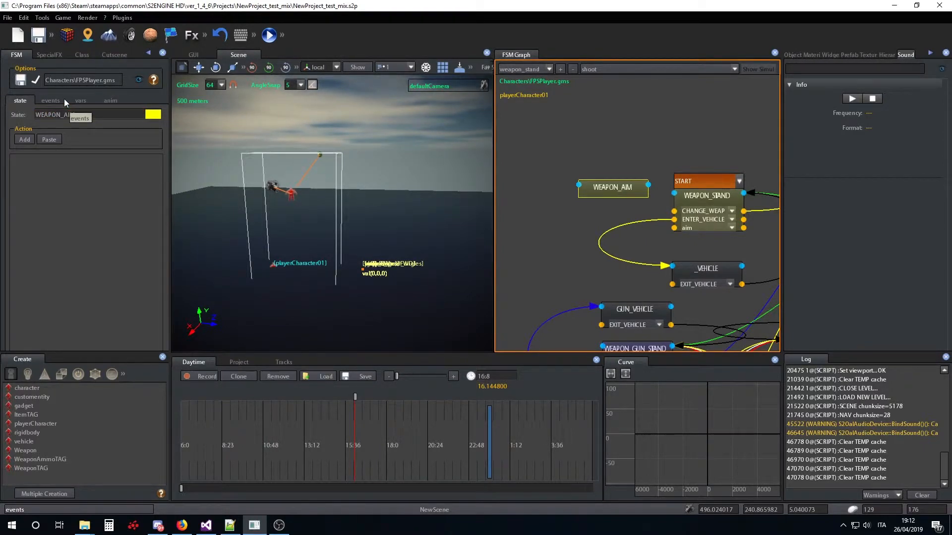
# Step: Color the WEAPON_AIM state blue and link WEAPON_STAND's aim event to it
pyautogui.scroll(-2, 603, 244)
pyautogui.moveTo(608, 287); pyautogui.dragTo(599, 192, button='middle')
pyautogui.scroll(3, 612, 292)
pyautogui.scroll(1, 611, 292)
pyautogui.moveTo(612, 291); pyautogui.dragTo(635, 349, button='middle')
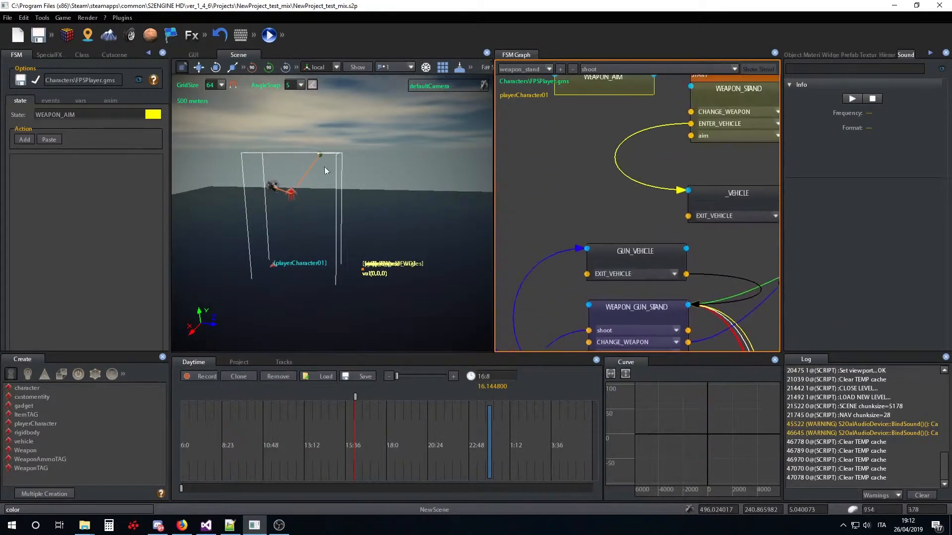
pyautogui.click(153, 114)
pyautogui.click(218, 154)
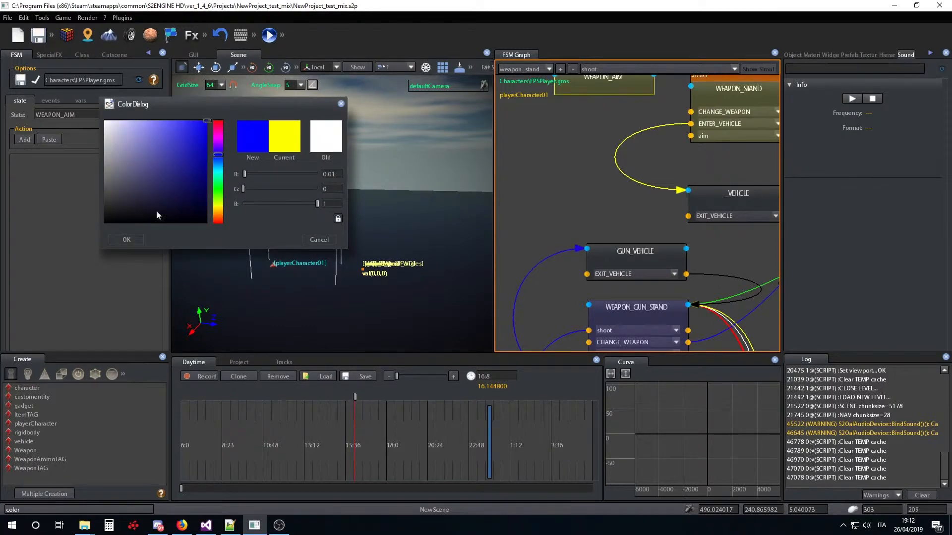
pyautogui.click(127, 240)
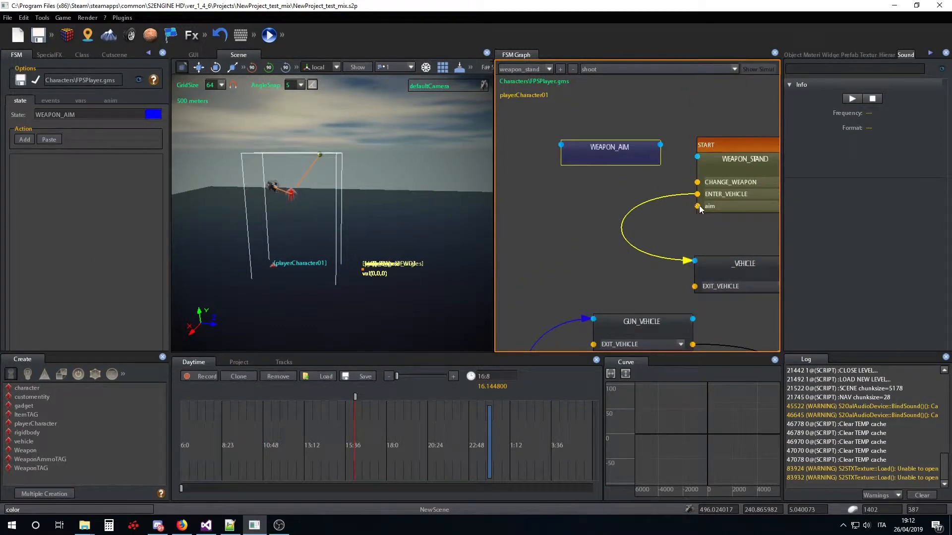
pyautogui.moveTo(697, 204); pyautogui.dragTo(595, 168)
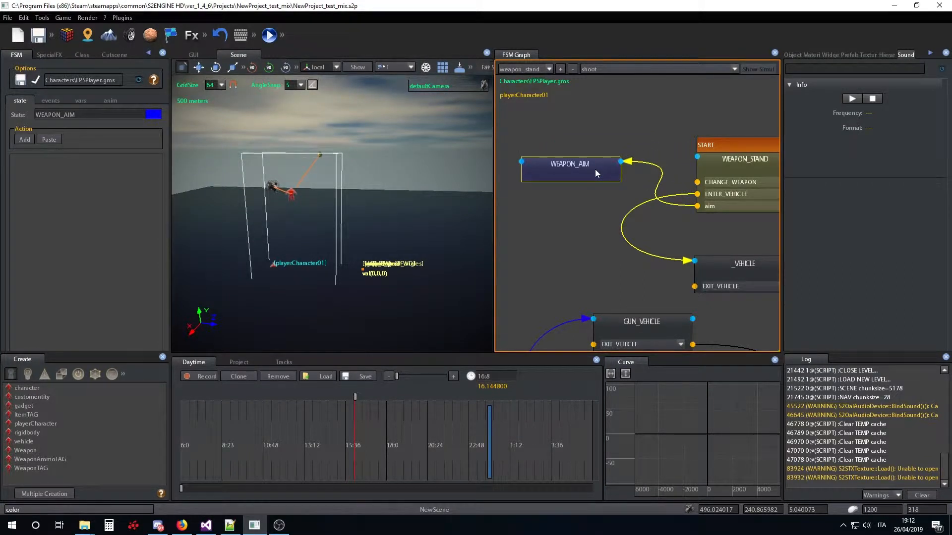
# Step: Select the WEAPON_GUN_STAND state to view its actions for reference
pyautogui.moveTo(403, 227)
pyautogui.mouseDown(button='right')
pyautogui.moveTo(365, 218)
pyautogui.moveTo(408, 216)
pyautogui.mouseUp(button='right')
pyautogui.scroll(-3, 659, 258)
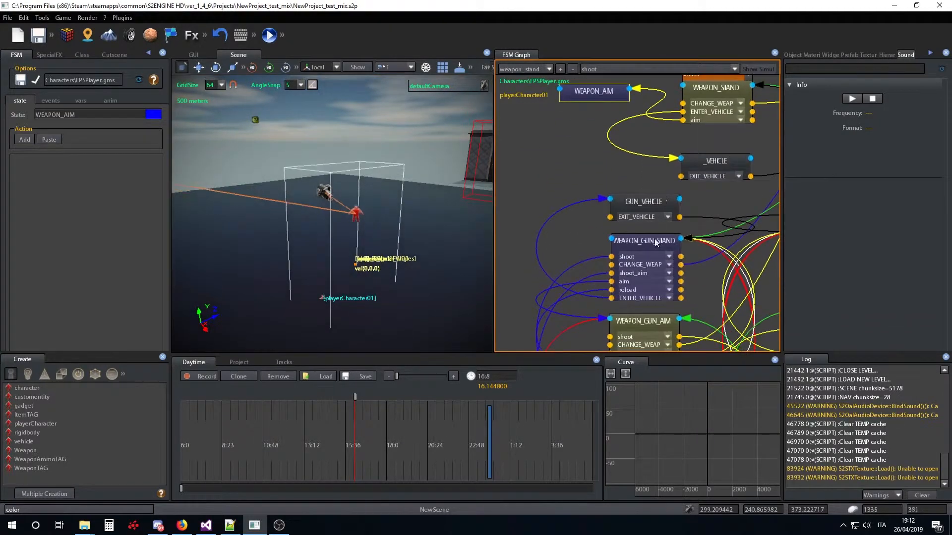
pyautogui.scroll(3, 655, 242)
pyautogui.click(632, 203)
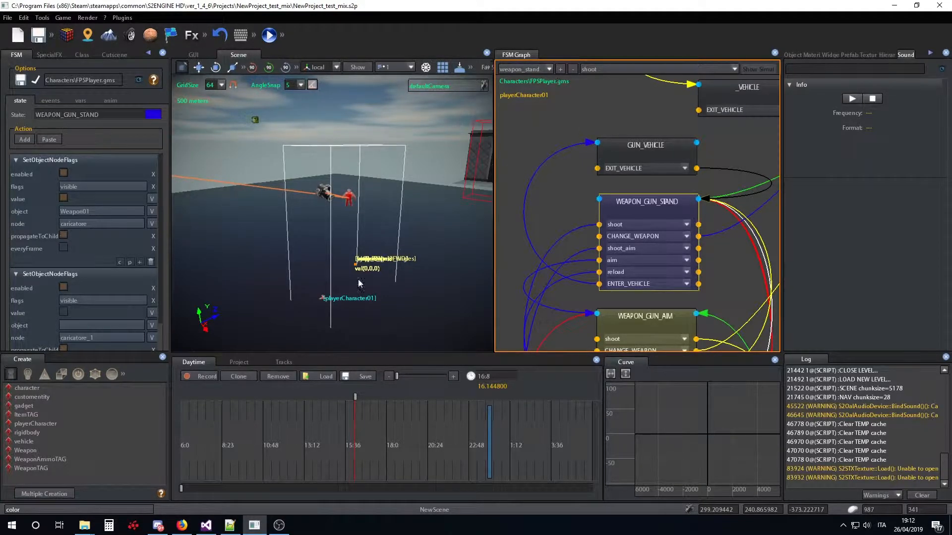
# Step: Switch the FSM graph to BaseLayer and examine the actions of its AIM state
pyautogui.scroll(-1, 103, 245)
pyautogui.scroll(1, 108, 287)
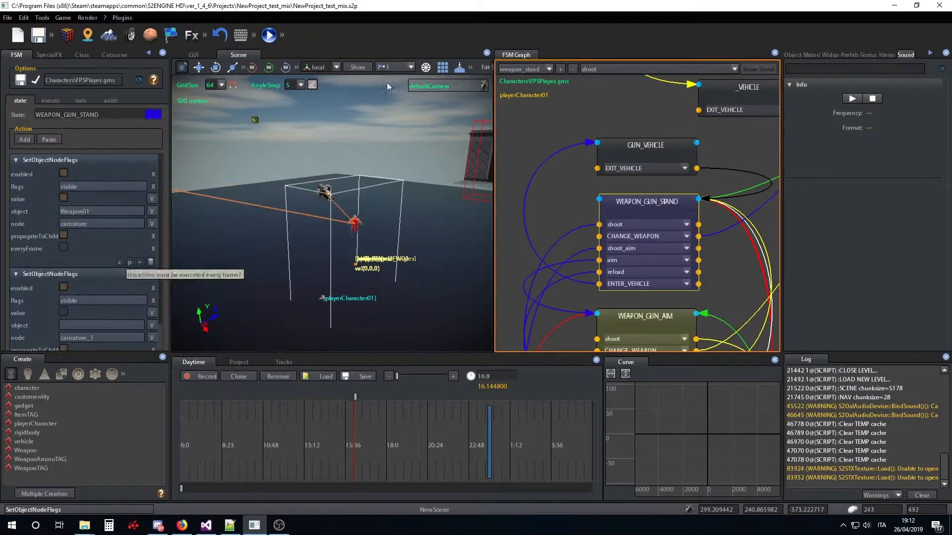
pyautogui.click(548, 69)
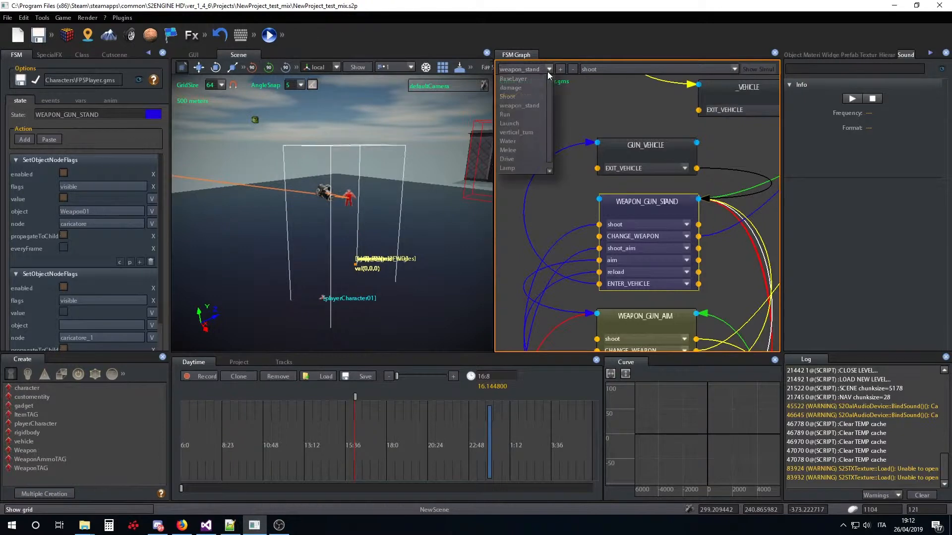
pyautogui.click(522, 79)
pyautogui.moveTo(734, 99)
pyautogui.mouseDown(button='middle')
pyautogui.moveTo(624, 194)
pyautogui.moveTo(533, 214)
pyautogui.mouseUp(button='middle')
pyautogui.moveTo(579, 181); pyautogui.dragTo(540, 162, button='middle')
pyautogui.scroll(3, 642, 233)
pyautogui.moveTo(690, 301); pyautogui.dragTo(603, 134, button='middle')
pyautogui.click(685, 268)
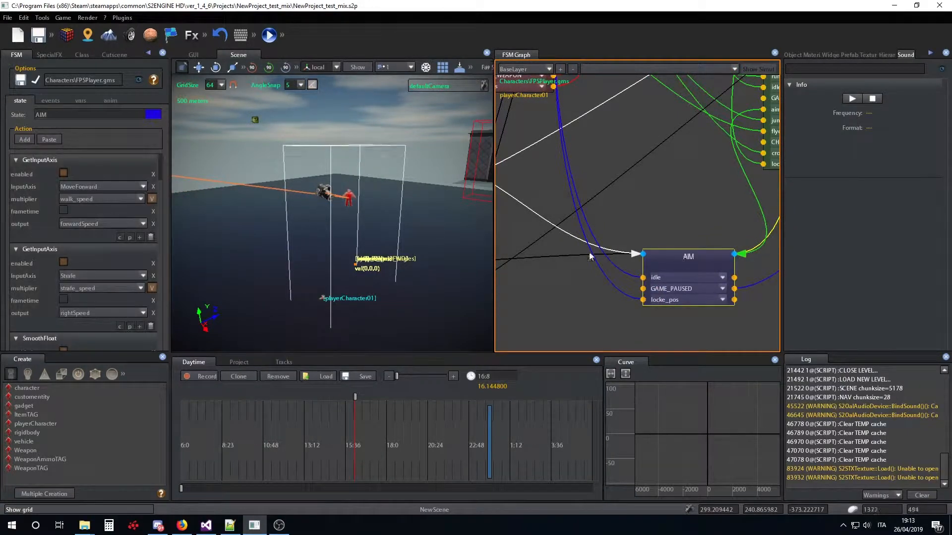
pyautogui.scroll(-3, 109, 218)
pyautogui.scroll(-3, 108, 218)
pyautogui.scroll(-3, 612, 251)
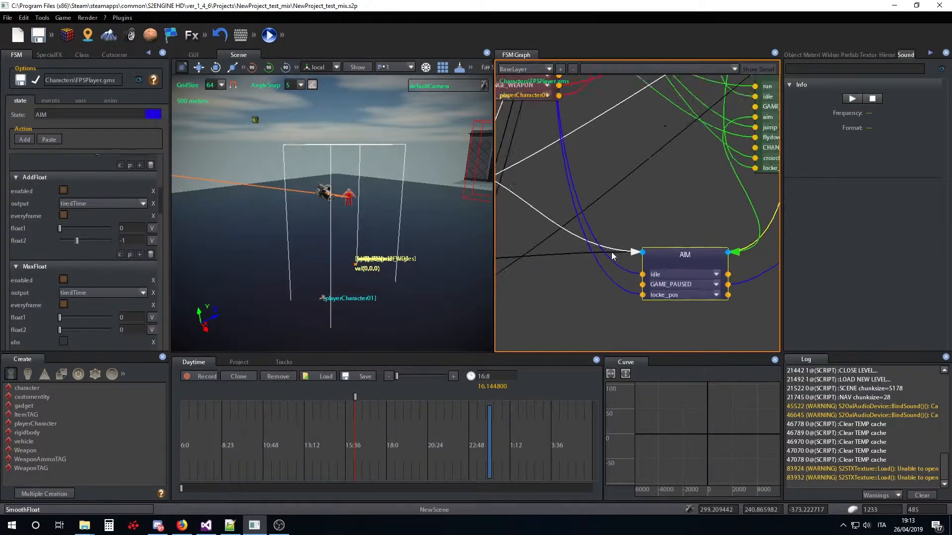
# Step: Select the STANDBY_NORUN state in BaseLayer and look through its actions for the one that raises the aim event
pyautogui.moveTo(560, 233); pyautogui.dragTo(660, 268, button='middle')
pyautogui.scroll(3, 615, 240)
pyautogui.moveTo(615, 240); pyautogui.dragTo(671, 218, button='middle')
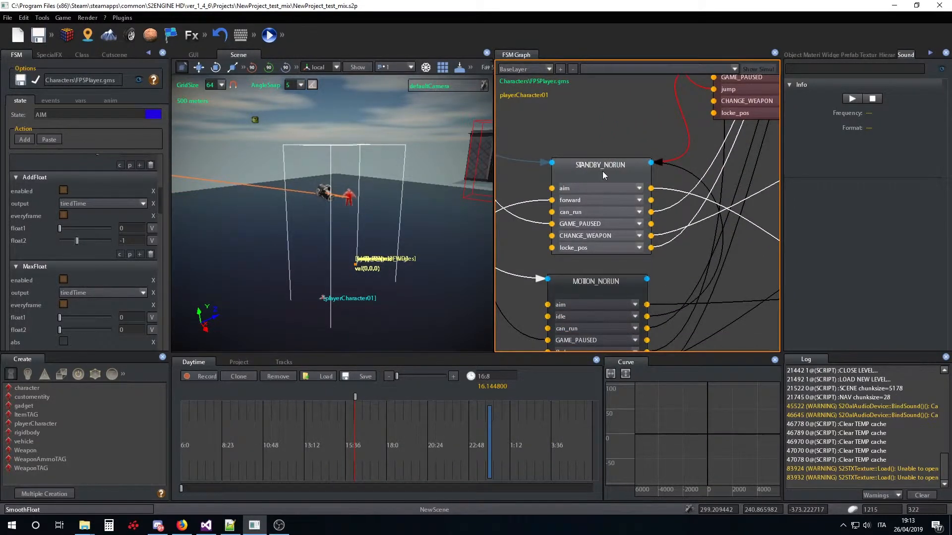
pyautogui.moveTo(618, 267); pyautogui.dragTo(613, 257, button='middle')
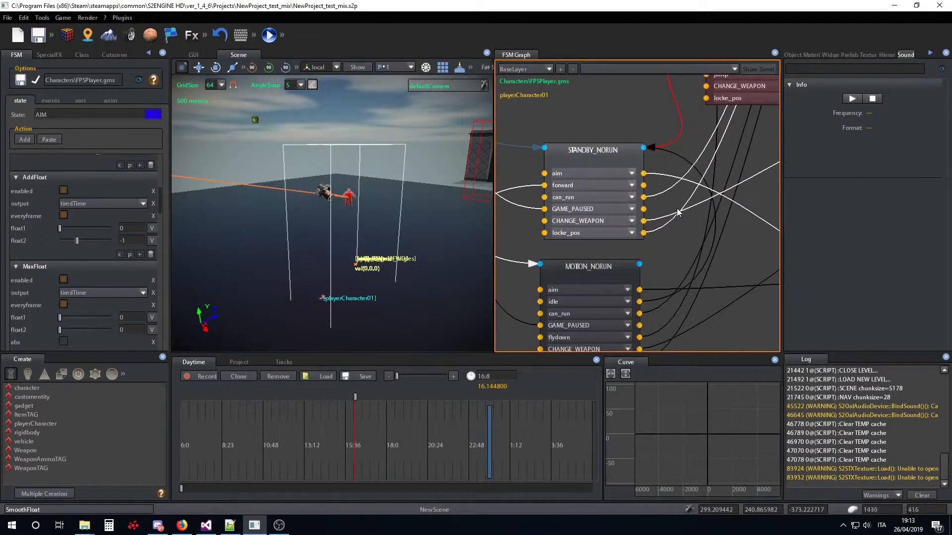
pyautogui.moveTo(766, 271); pyautogui.dragTo(689, 248, button='middle')
pyautogui.moveTo(623, 240); pyautogui.dragTo(734, 260, button='middle')
pyautogui.click(547, 128)
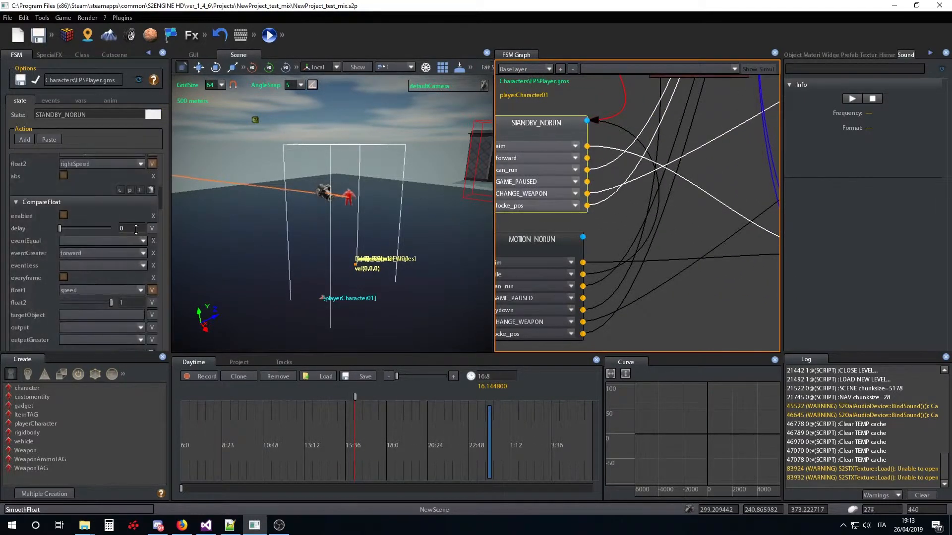
pyautogui.scroll(-5, 109, 210)
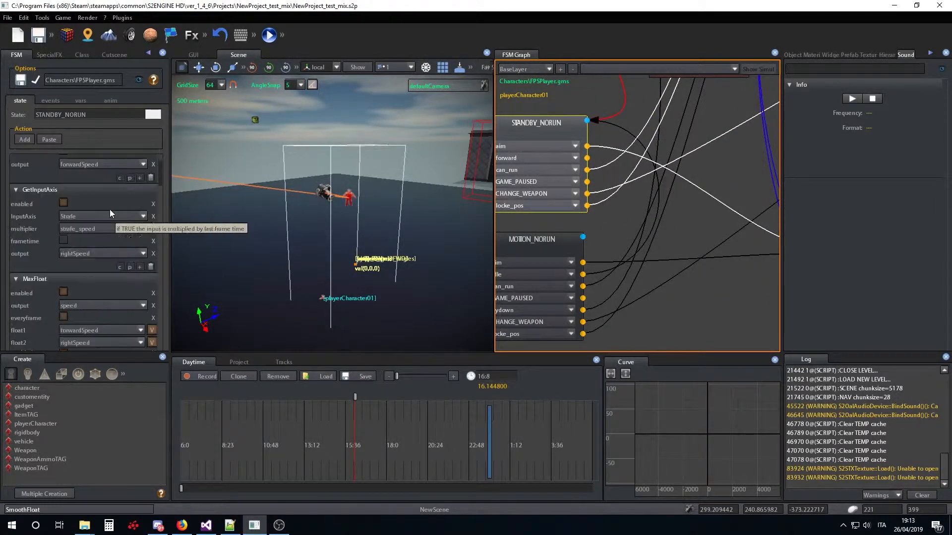
pyautogui.scroll(8, 109, 209)
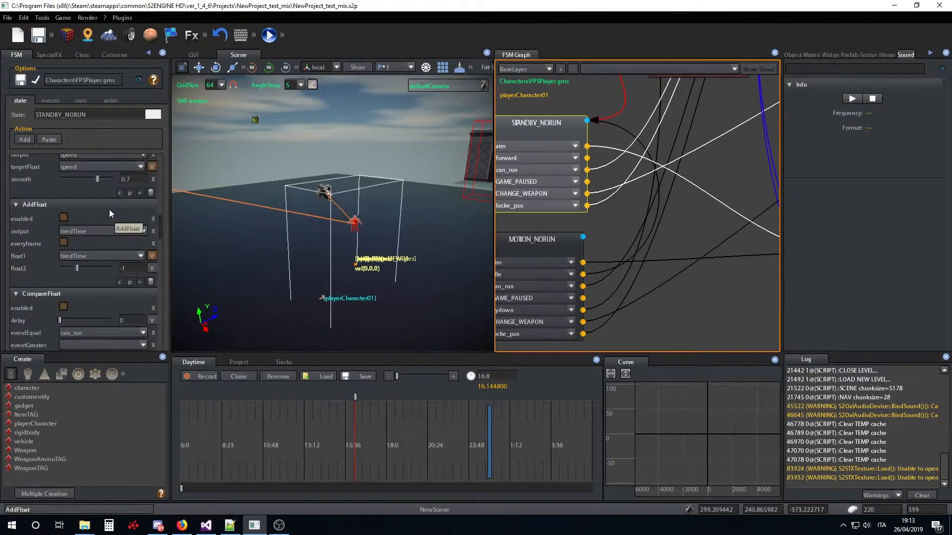
pyautogui.scroll(-10, 109, 209)
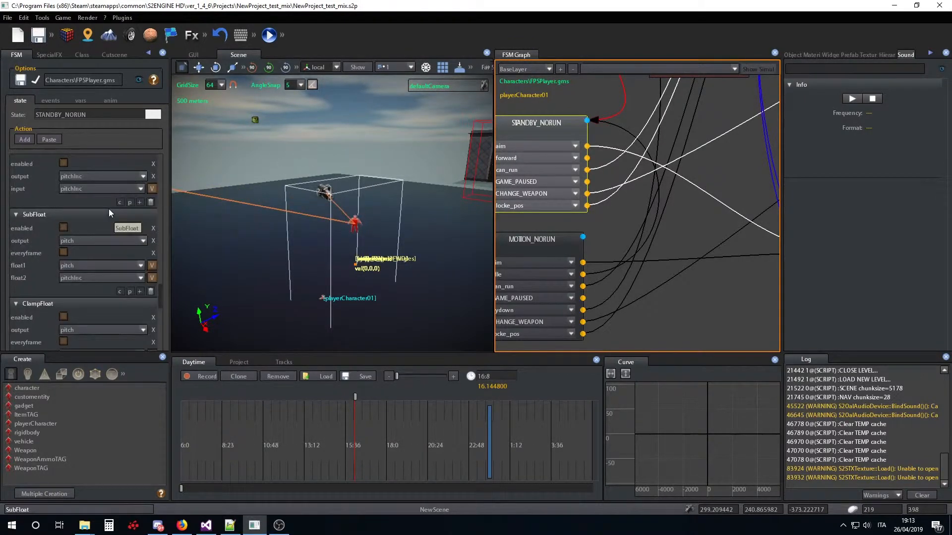
pyautogui.scroll(5, 108, 209)
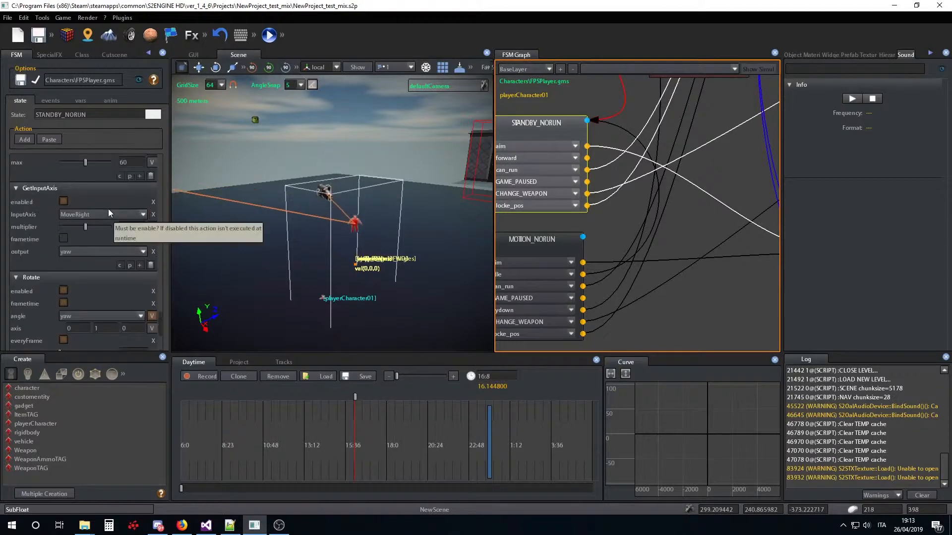
pyautogui.moveTo(678, 230); pyautogui.dragTo(759, 255, button='middle')
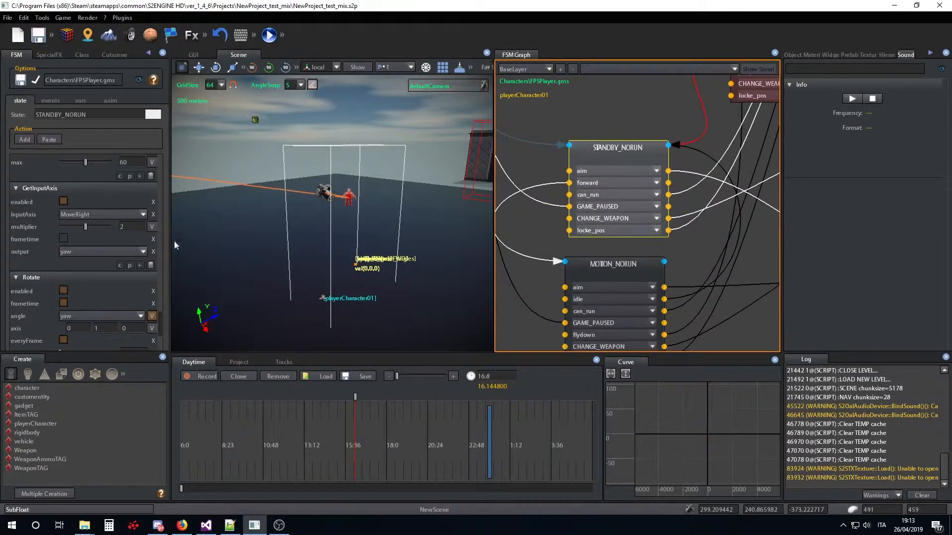
pyautogui.scroll(3, 90, 252)
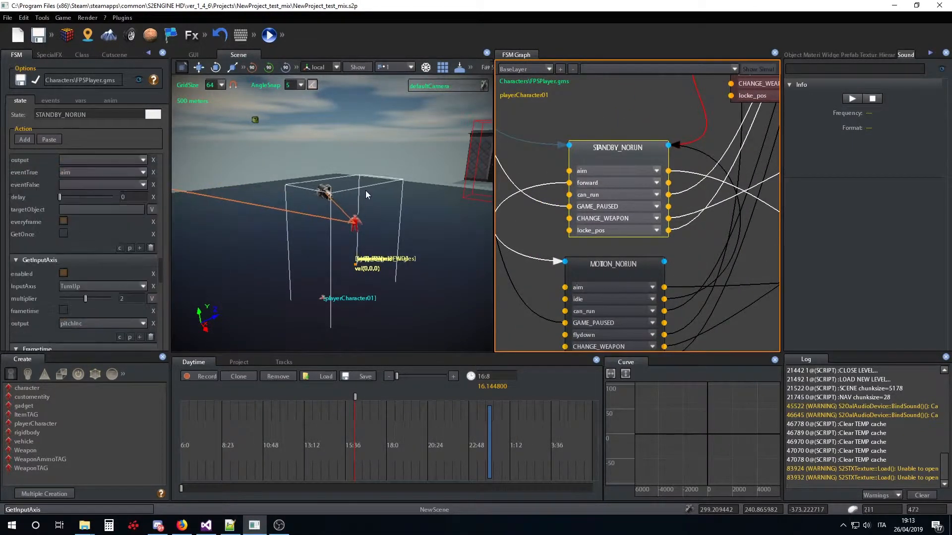
# Step: Return the FSM graph to the weapon_stand layer and locate the WEAPON_STAND and WEAPON_AIM states
pyautogui.moveTo(385, 216); pyautogui.dragTo(389, 201, button='right')
pyautogui.scroll(3, 390, 202)
pyautogui.scroll(-3, 392, 200)
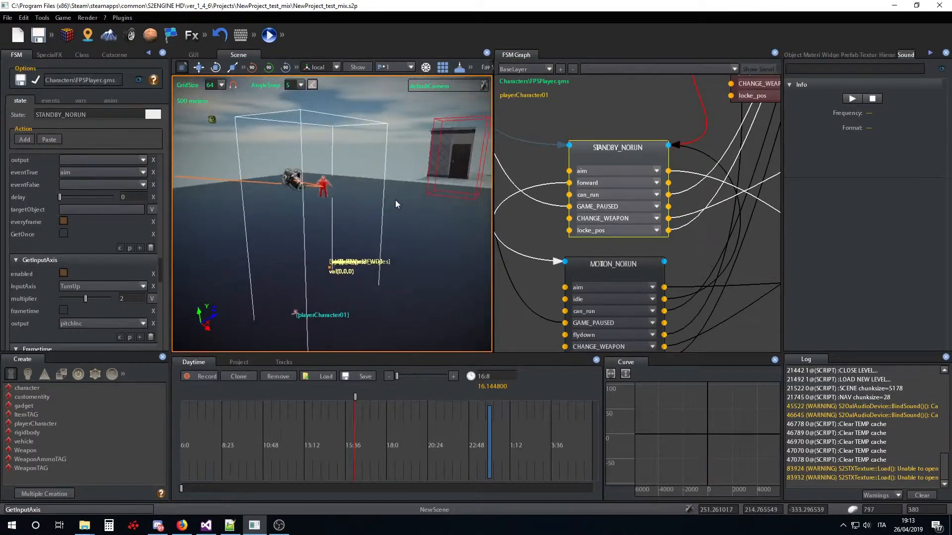
pyautogui.click(548, 69)
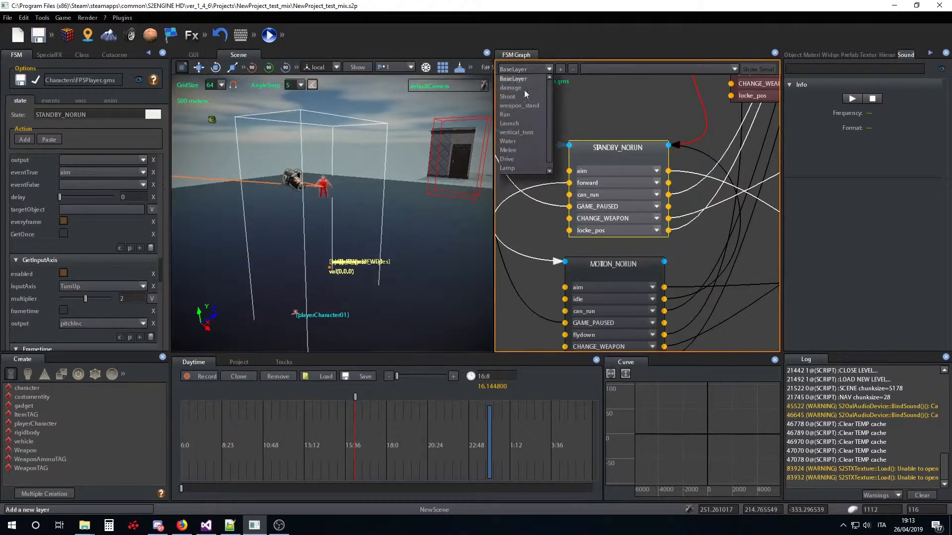
pyautogui.click(519, 103)
pyautogui.scroll(-5, 589, 153)
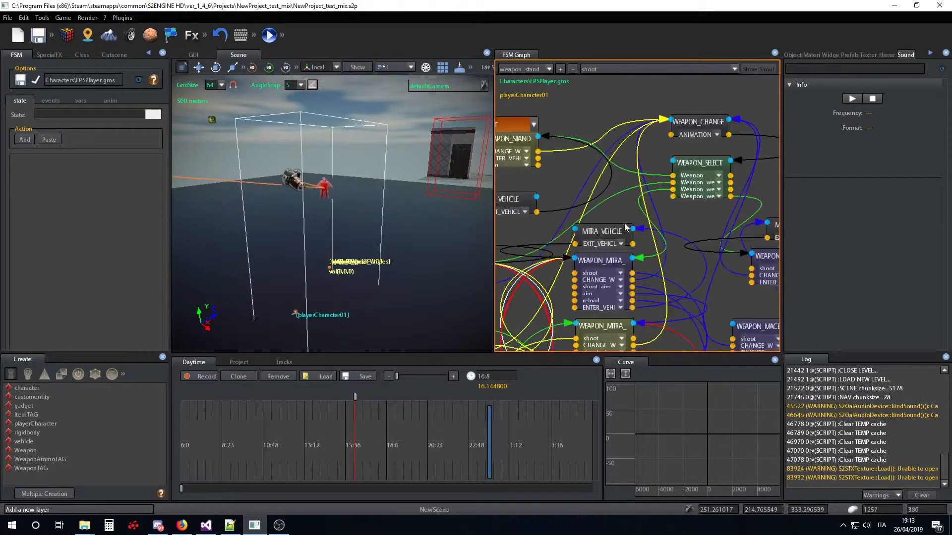
pyautogui.scroll(5, 649, 162)
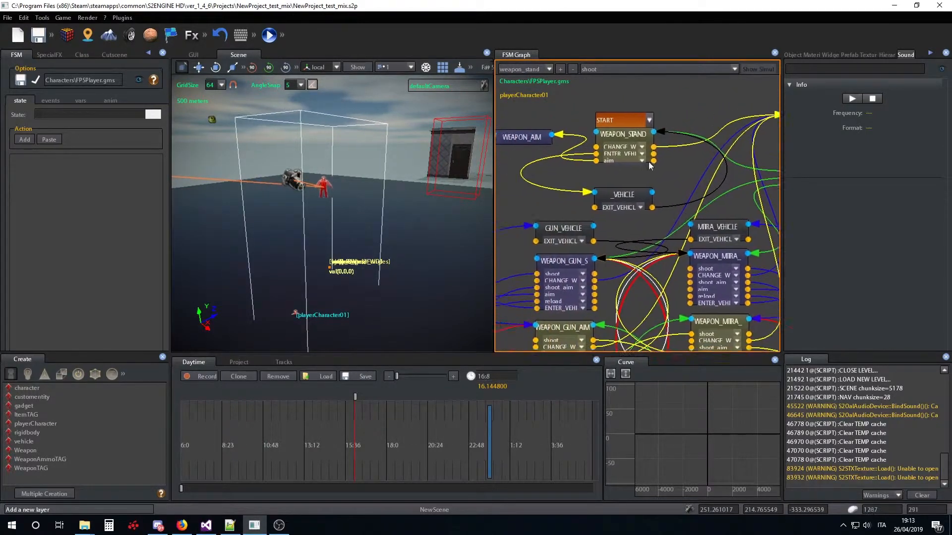
pyautogui.scroll(-1, 616, 189)
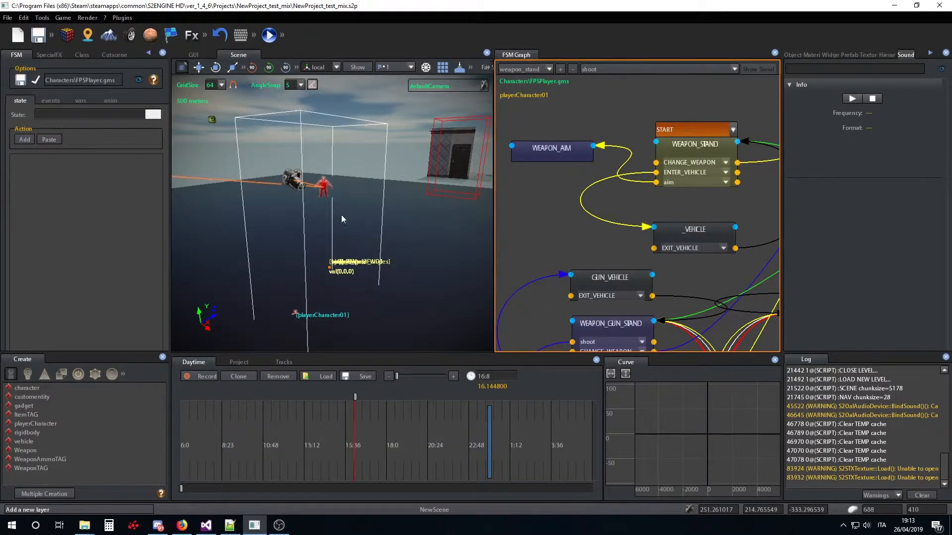
# Step: Run the game simulation, aim once to test the transition from WEAPON_STAND to WEAPON_AIM, and stop the simulation
pyautogui.moveTo(341, 216); pyautogui.dragTo(307, 214, button='right')
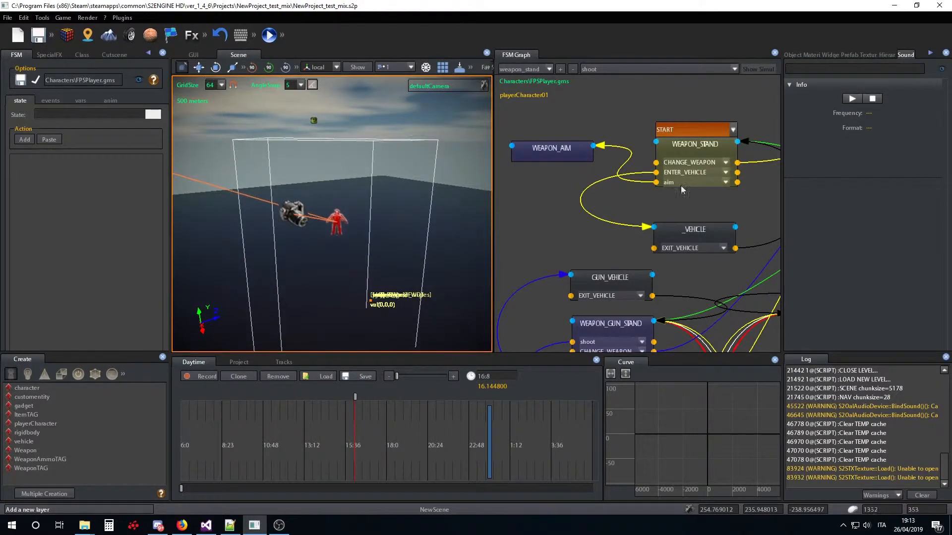
pyautogui.moveTo(347, 221); pyautogui.dragTo(266, 232, button='right')
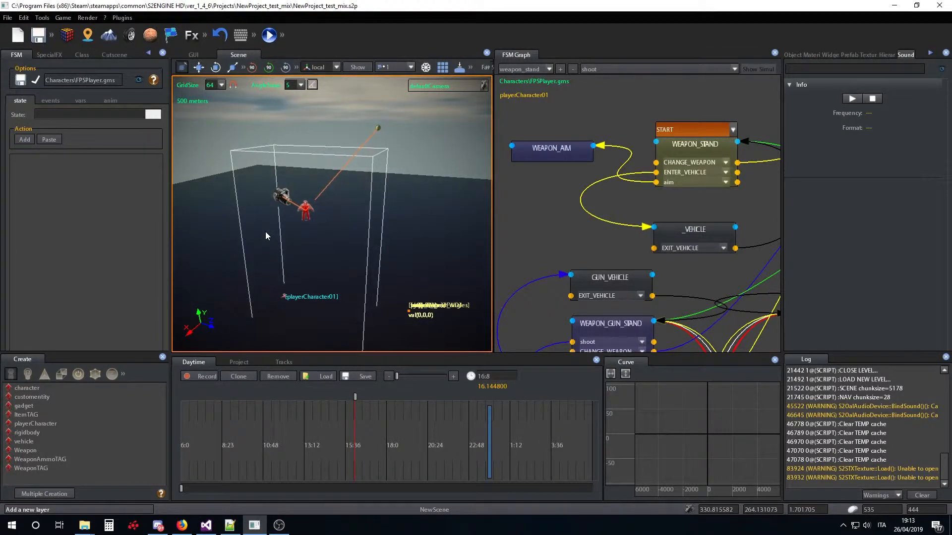
pyautogui.press('F5')
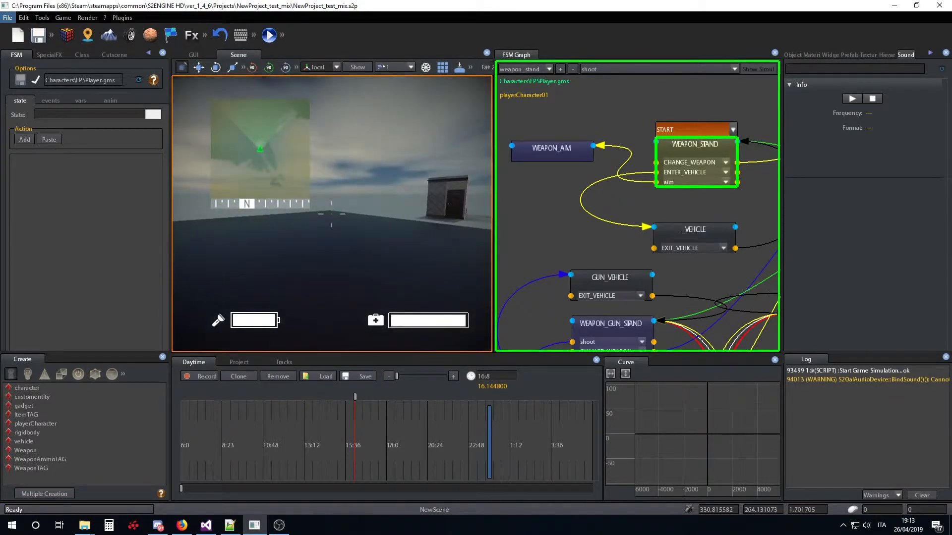
pyautogui.rightClick(331, 214)
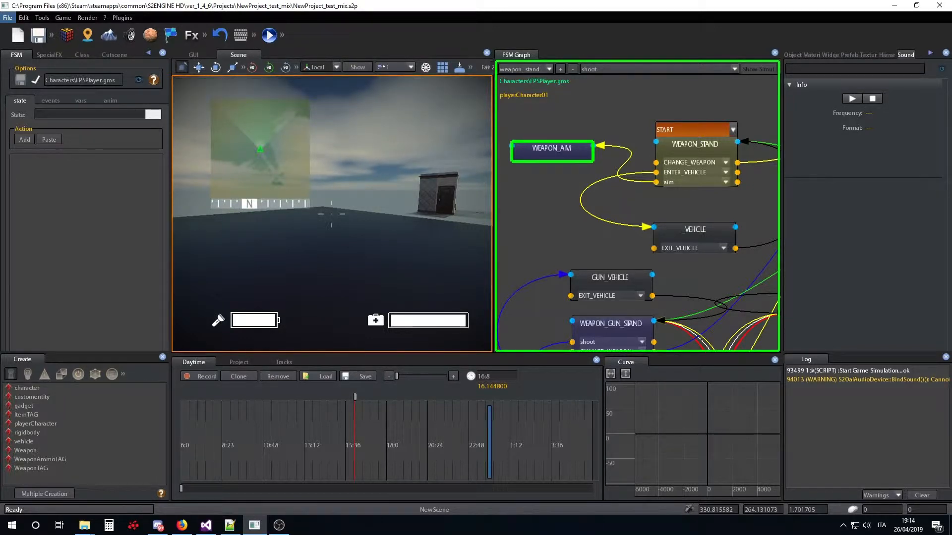
pyautogui.press('Escape')
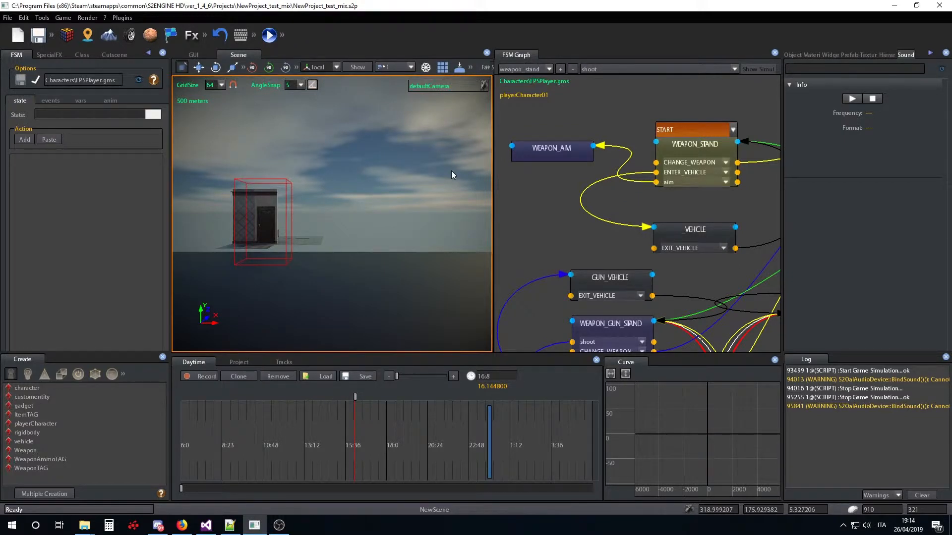
# Step: Open the project's input settings and check the Aim input action
pyautogui.moveTo(355, 236); pyautogui.dragTo(281, 231, button='right')
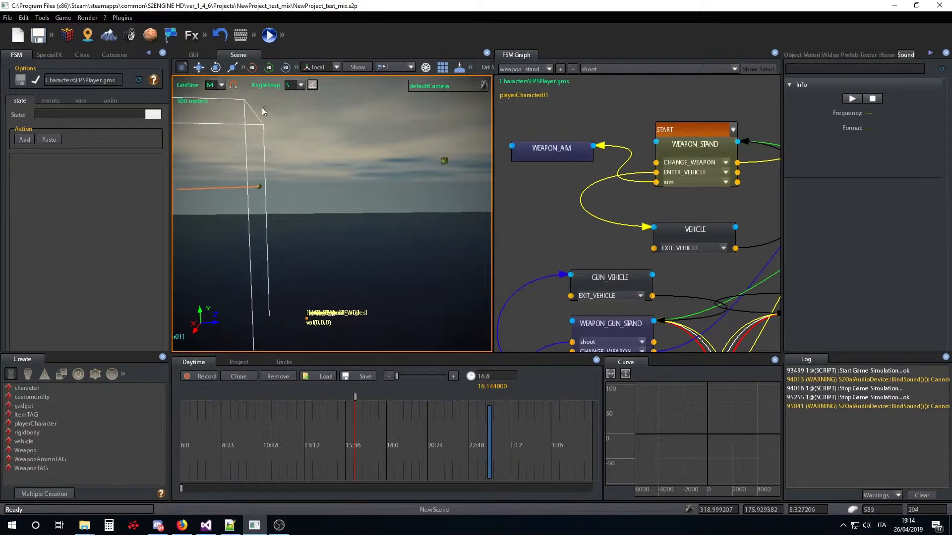
pyautogui.click(242, 37)
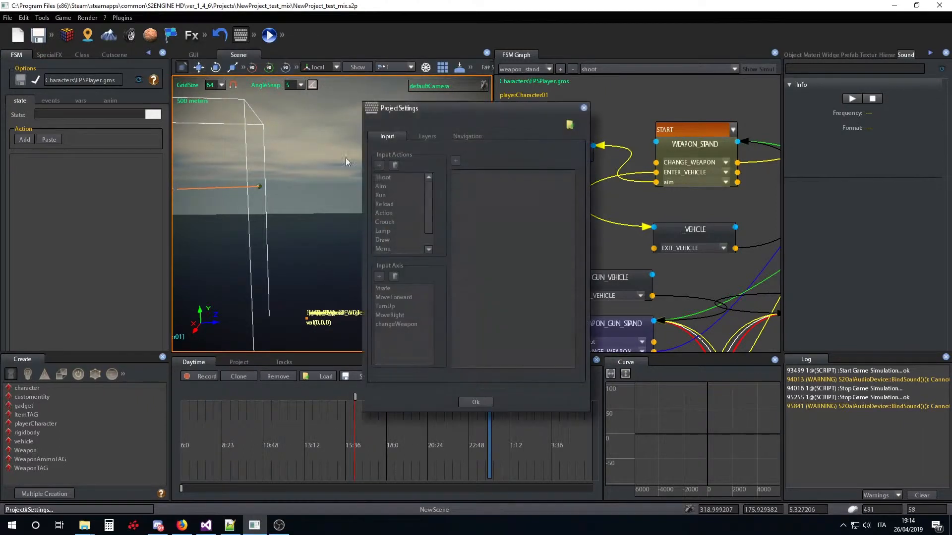
pyautogui.click(397, 186)
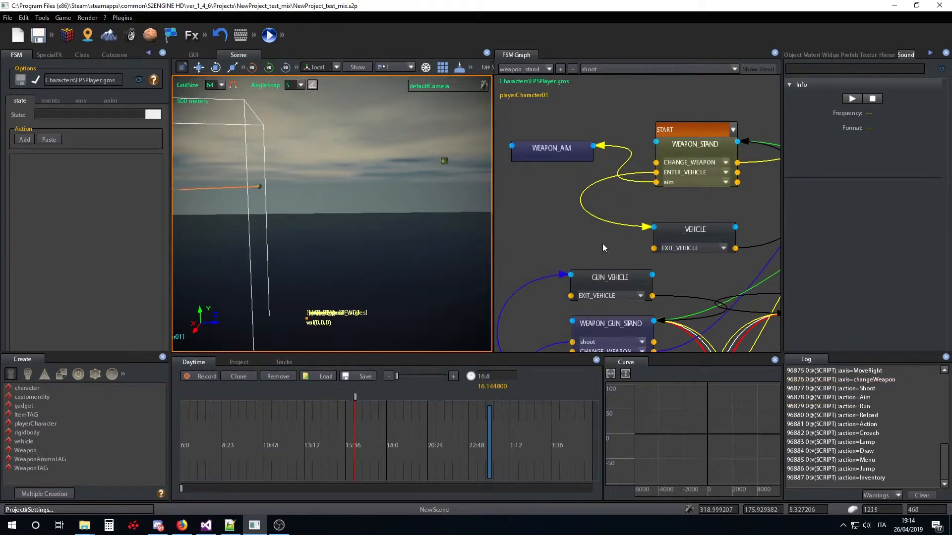
# Step: Copy the SetCameraFov action from the WEAPON_GUN_AIM state and paste it into WEAPON_AIM
pyautogui.click(551, 157)
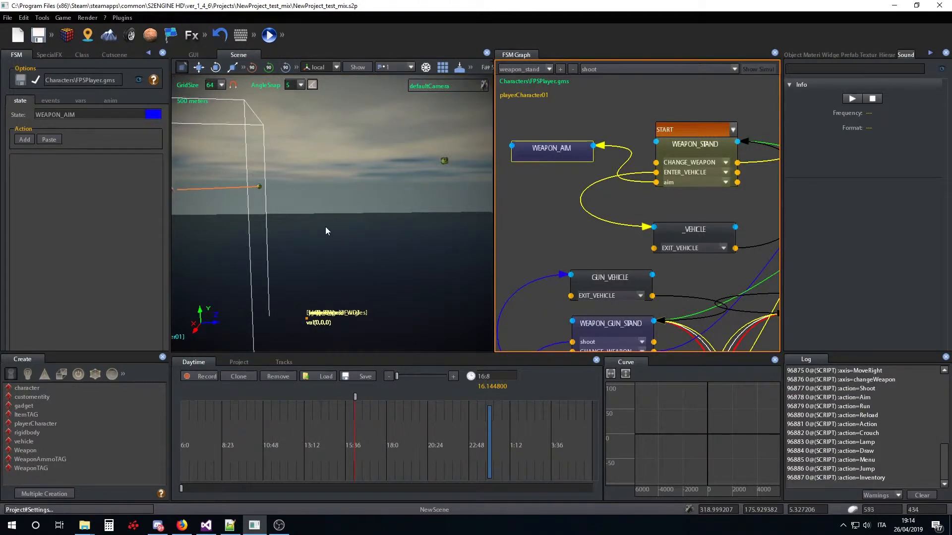
pyautogui.moveTo(346, 222); pyautogui.dragTo(399, 244, button='right')
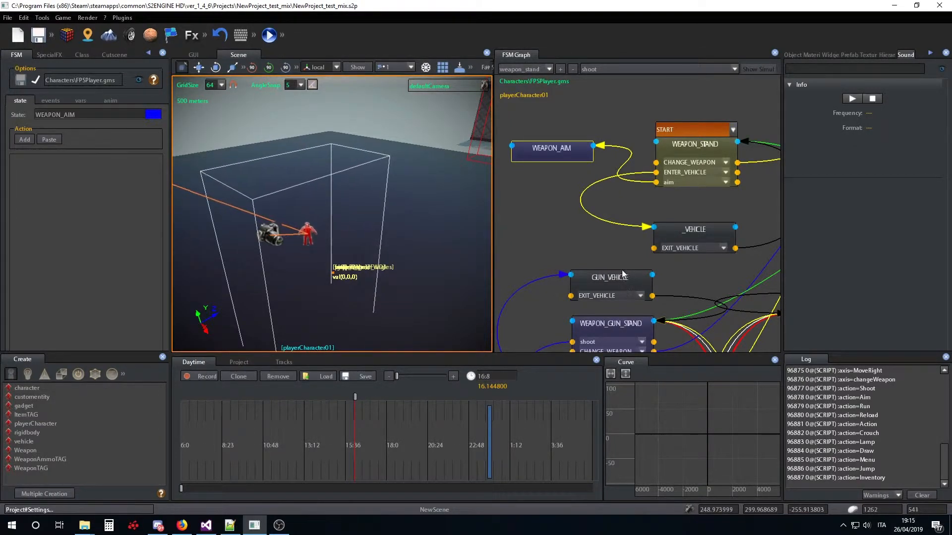
pyautogui.moveTo(623, 274); pyautogui.dragTo(633, 182, button='middle')
pyautogui.click(619, 288)
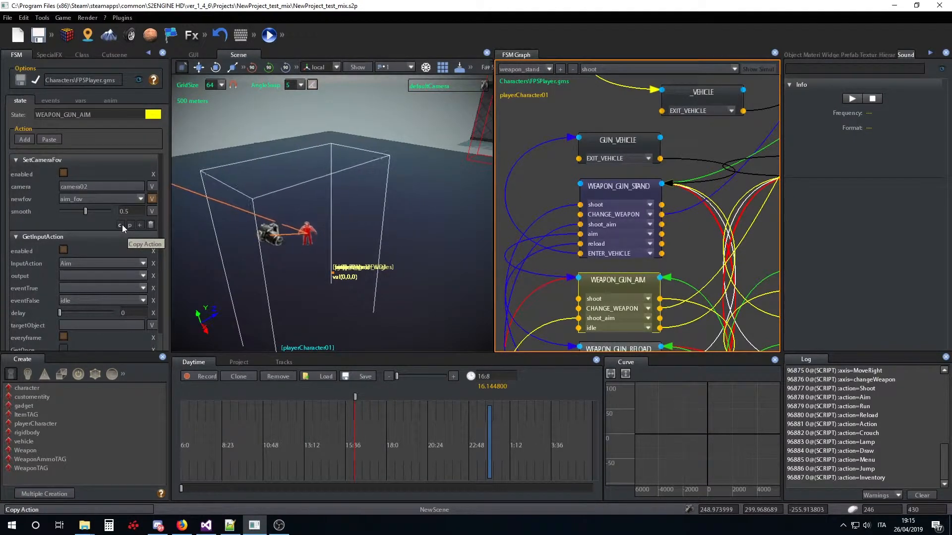
pyautogui.moveTo(560, 203); pyautogui.dragTo(628, 290, button='middle')
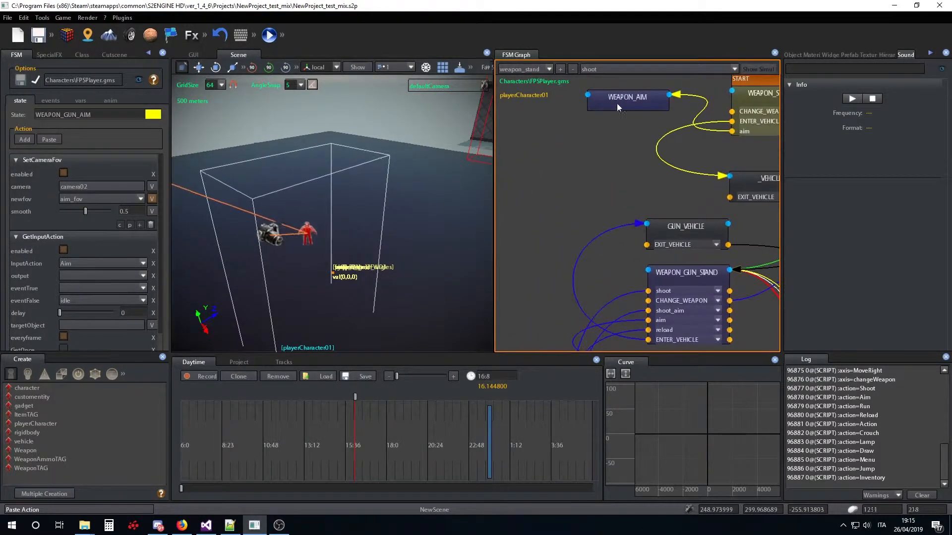
pyautogui.click(622, 100)
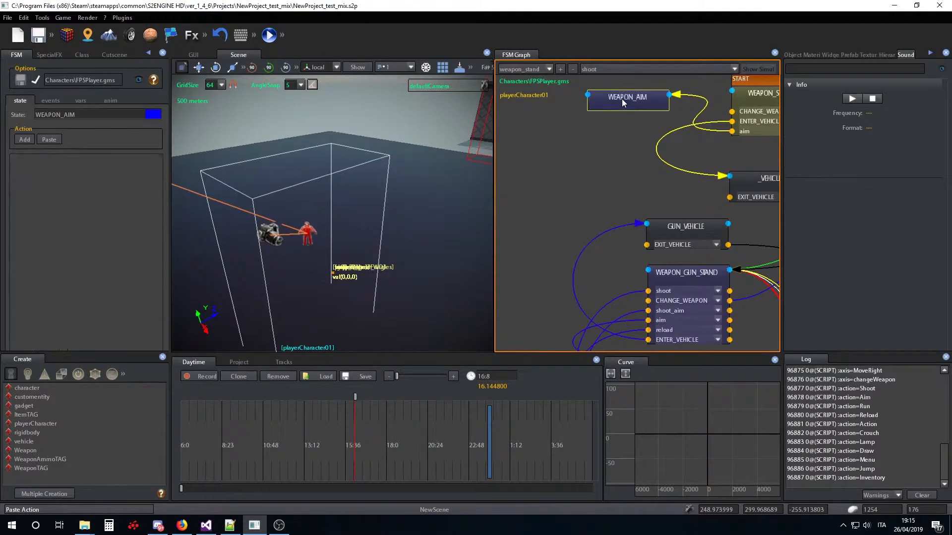
pyautogui.click(49, 139)
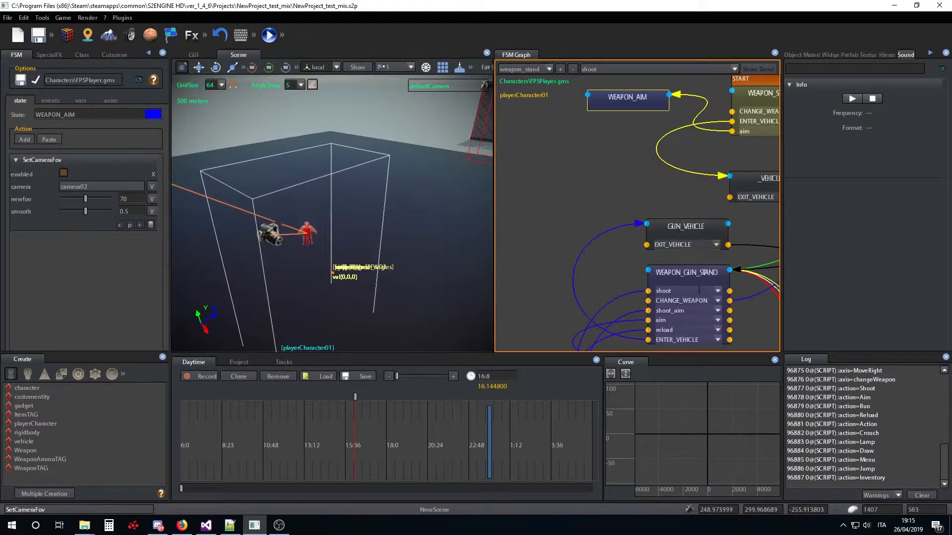
# Step: Check the newfov setting of WEAPON_GUN_AIM's SetCameraFov action for comparison and reselect WEAPON_AIM
pyautogui.moveTo(697, 278); pyautogui.dragTo(674, 170, button='middle')
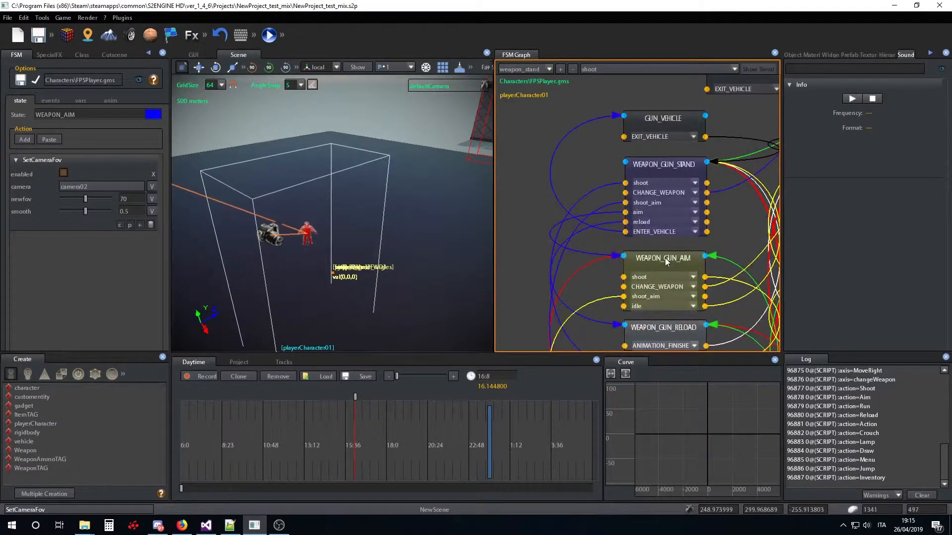
pyautogui.click(665, 259)
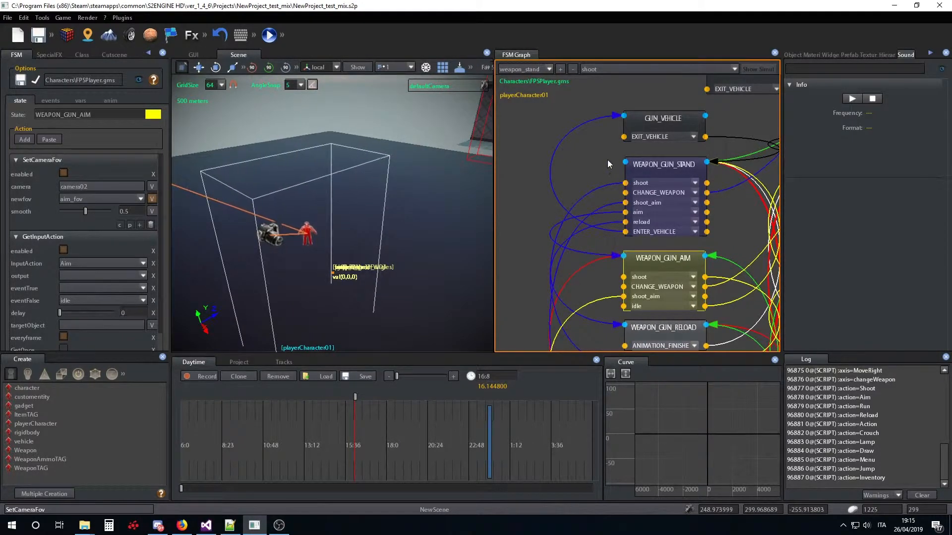
pyautogui.moveTo(602, 133); pyautogui.dragTo(614, 205, button='middle')
pyautogui.moveTo(611, 151); pyautogui.dragTo(633, 223, button='middle')
pyautogui.click(611, 135)
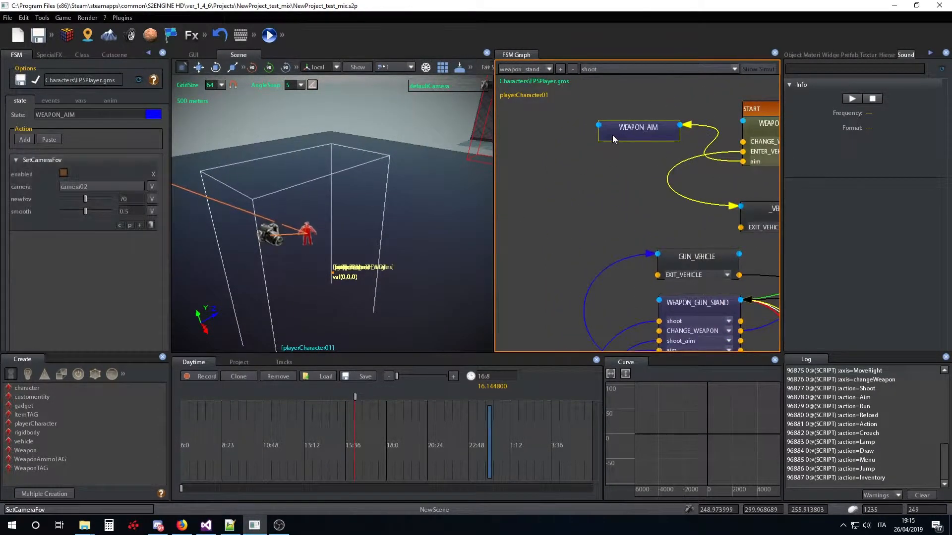
# Step: Bind the newfov setting of WEAPON_AIM's SetCameraFov action to the aim_fov variable
pyautogui.click(152, 198)
pyautogui.click(141, 198)
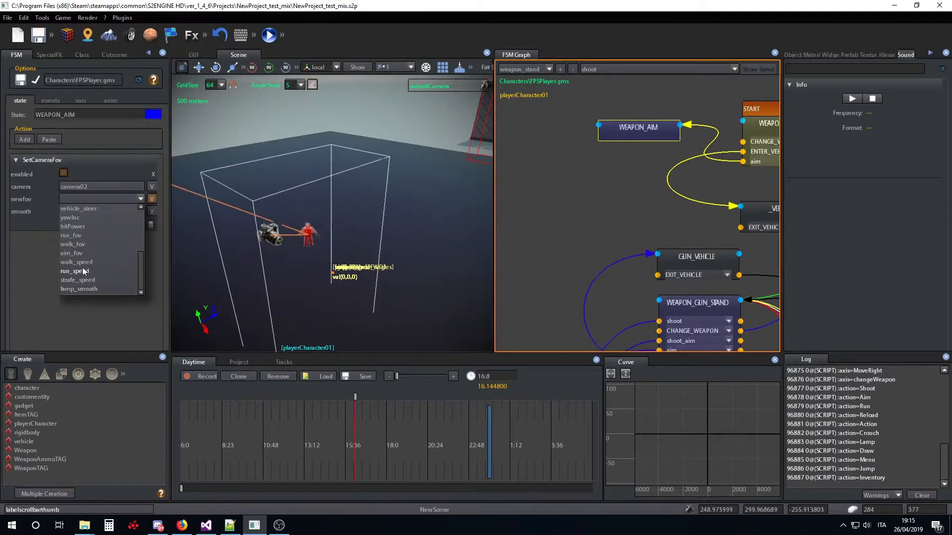
pyautogui.click(75, 253)
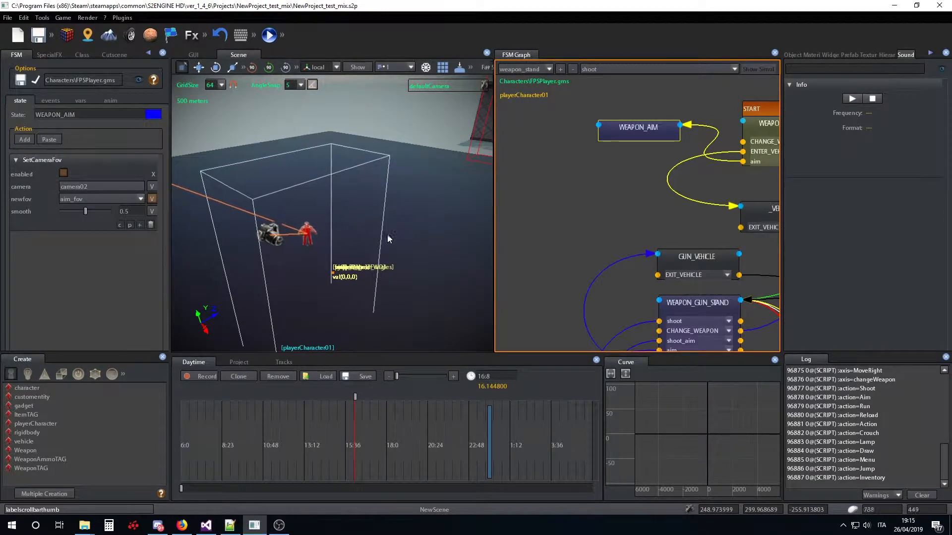
# Step: Reposition the WEAPON_AIM state slightly higher beside WEAPON_STAND in the FSM graph
pyautogui.moveTo(387, 234)
pyautogui.mouseDown(button='right')
pyautogui.moveTo(358, 230)
pyautogui.moveTo(376, 228)
pyautogui.moveTo(356, 239)
pyautogui.moveTo(373, 243)
pyautogui.mouseUp(button='right')
pyautogui.press('w')
pyautogui.press('s')
pyautogui.moveTo(676, 188); pyautogui.dragTo(604, 194, button='middle')
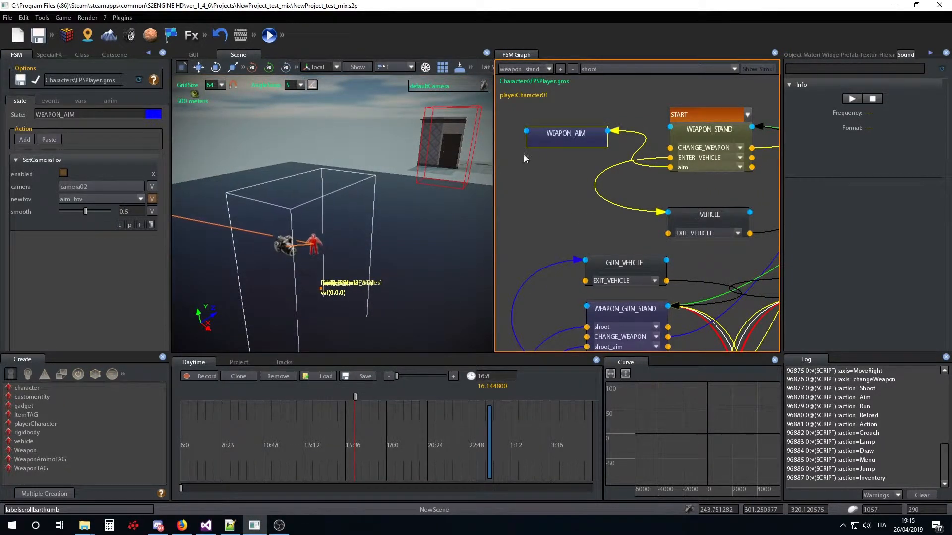
pyautogui.moveTo(559, 137); pyautogui.dragTo(564, 123)
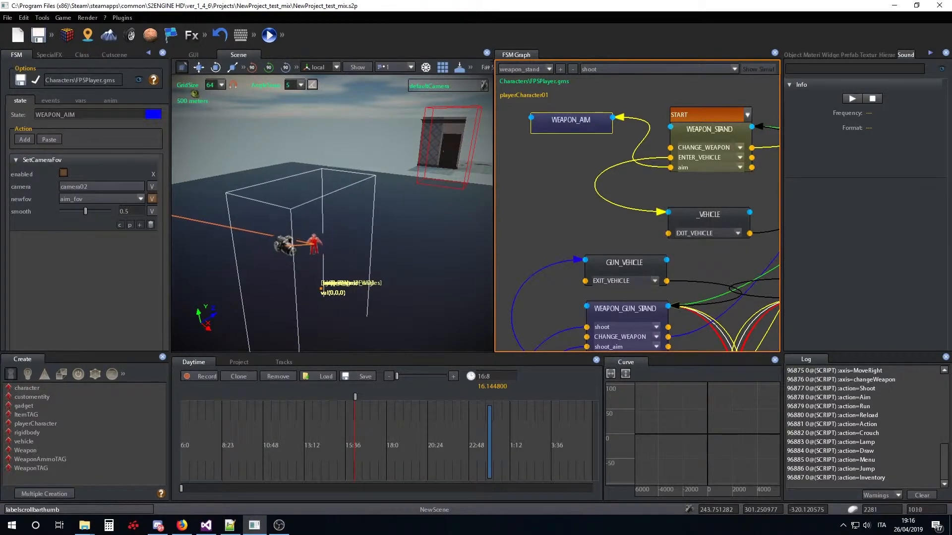
pyautogui.hotkey('alt', 'Tab')
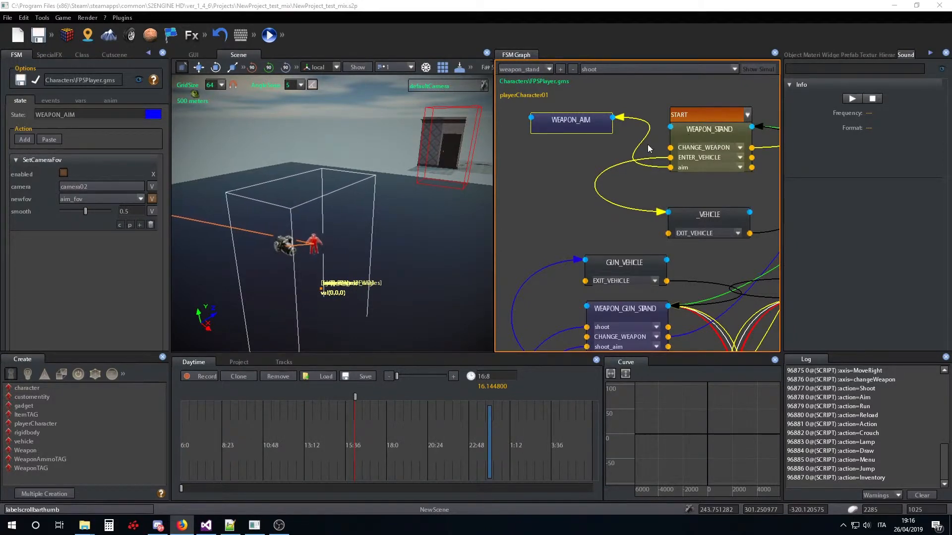
# Step: Widen the scene view, run the game simulation with one aim to test the WEAPON_AIM zoom, and stop it
pyautogui.moveTo(368, 229); pyautogui.dragTo(406, 228, button='right')
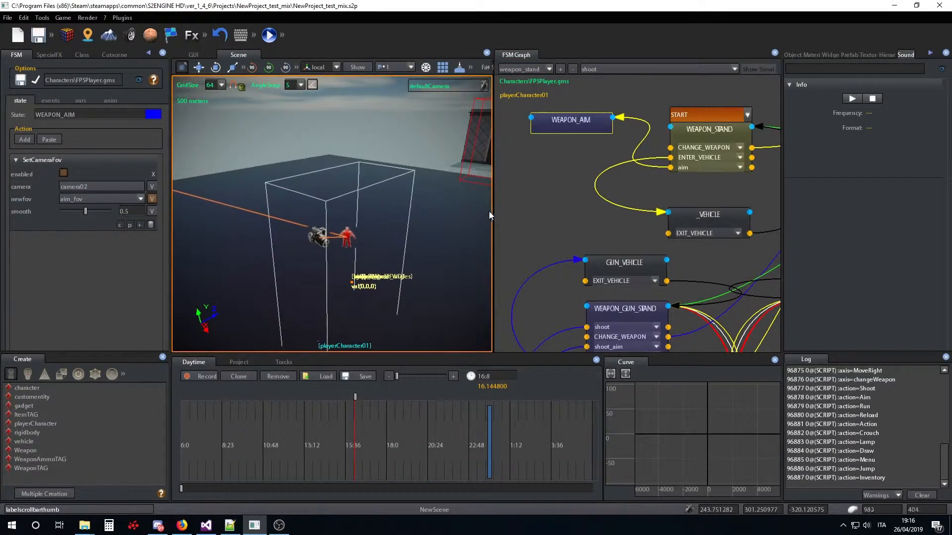
pyautogui.moveTo(493, 210); pyautogui.dragTo(609, 214)
pyautogui.moveTo(732, 218); pyautogui.dragTo(710, 212, button='right')
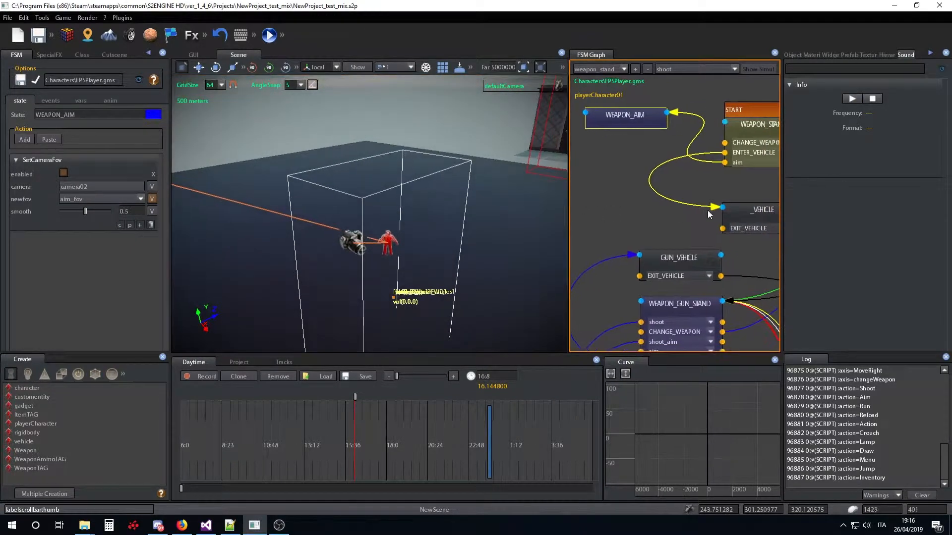
pyautogui.moveTo(432, 234); pyautogui.dragTo(440, 237, button='right')
pyautogui.press('F5')
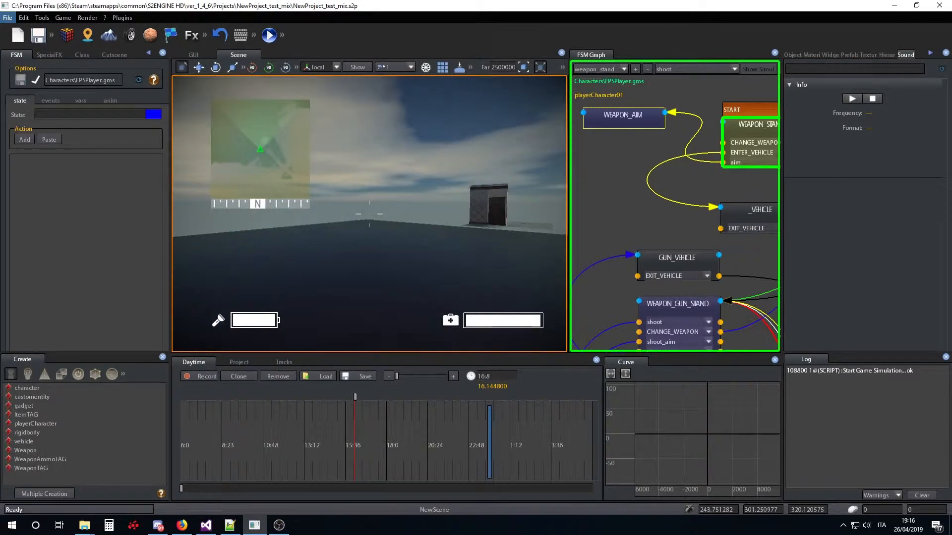
pyautogui.rightClick(368, 214)
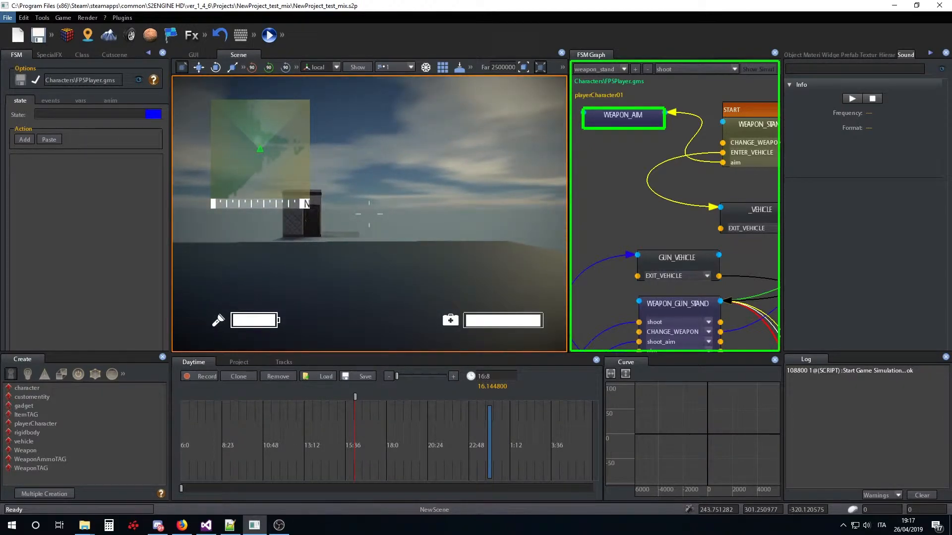
pyautogui.press('Escape')
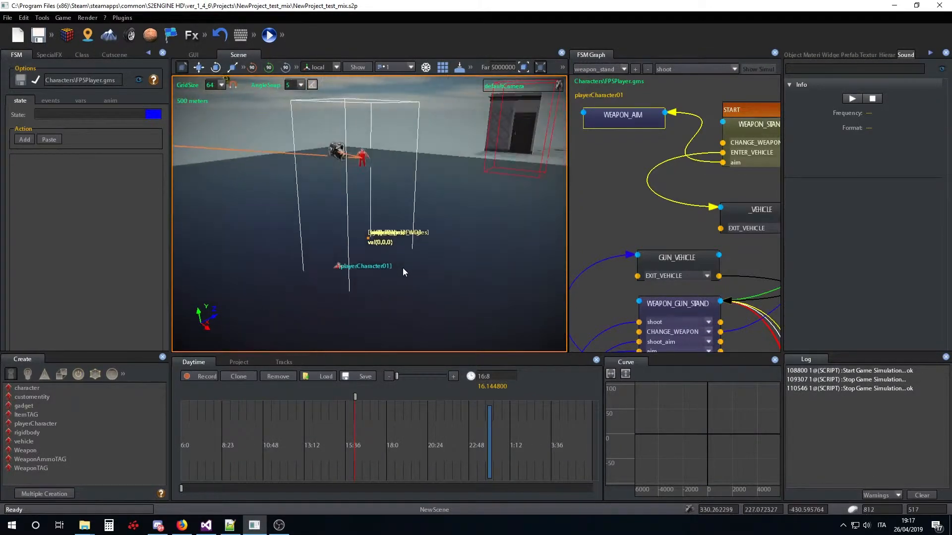
# Step: Add a FINISHED transition from WEAPON_AIM back to WEAPON_STAND and rearrange the WEAPON_AIM node
pyautogui.moveTo(402, 267); pyautogui.dragTo(372, 273, button='right')
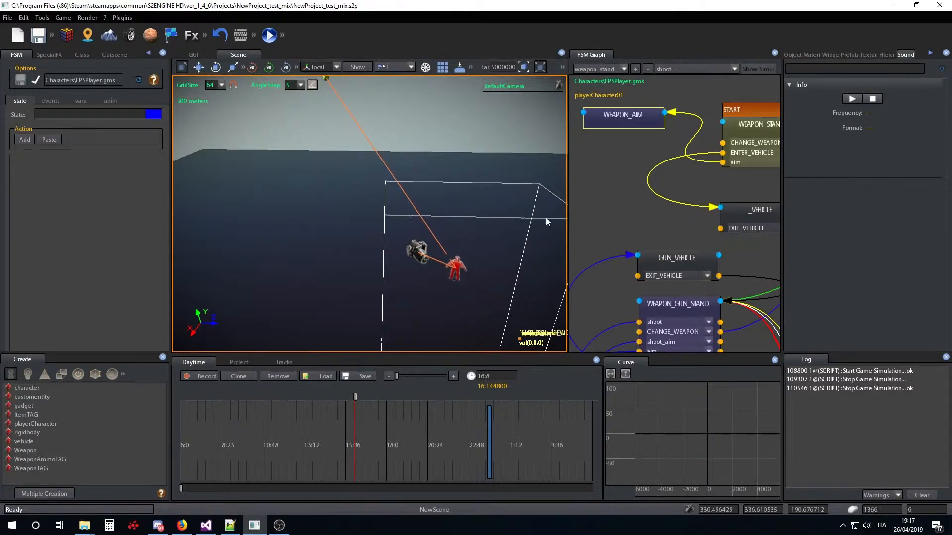
pyautogui.moveTo(454, 225)
pyautogui.mouseDown(button='middle')
pyautogui.moveTo(371, 206)
pyautogui.moveTo(433, 213)
pyautogui.moveTo(483, 240)
pyautogui.moveTo(421, 203)
pyautogui.moveTo(445, 213)
pyautogui.mouseUp(button='middle')
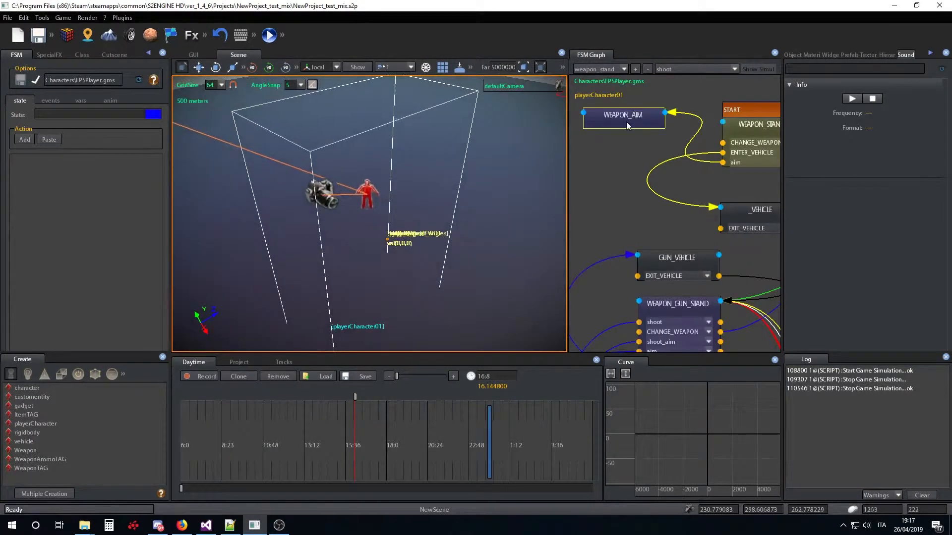
pyautogui.moveTo(626, 121); pyautogui.dragTo(632, 120)
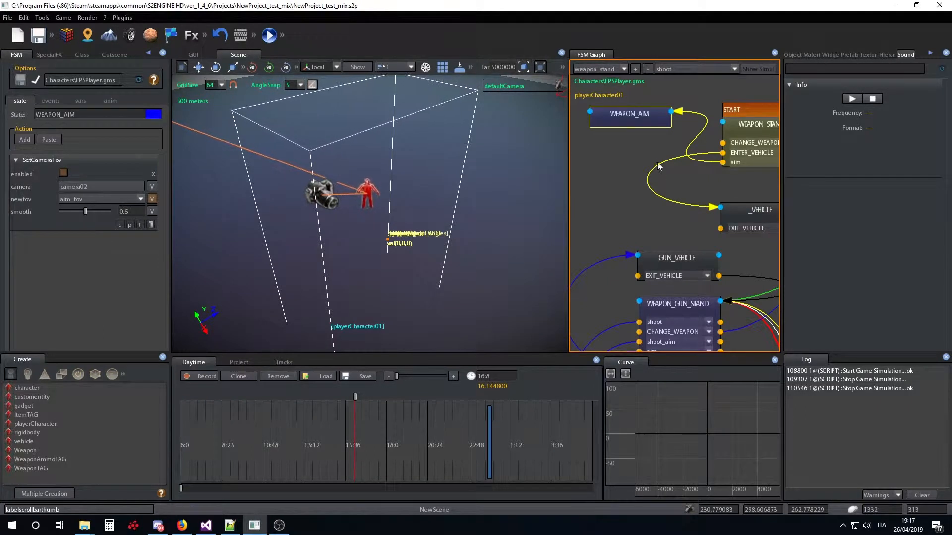
pyautogui.rightClick(637, 117)
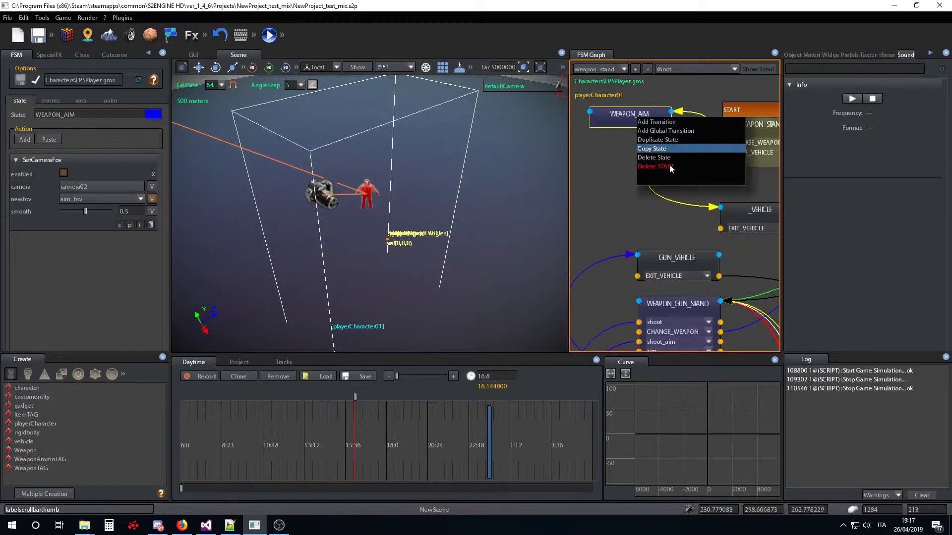
pyautogui.click(663, 123)
pyautogui.click(659, 133)
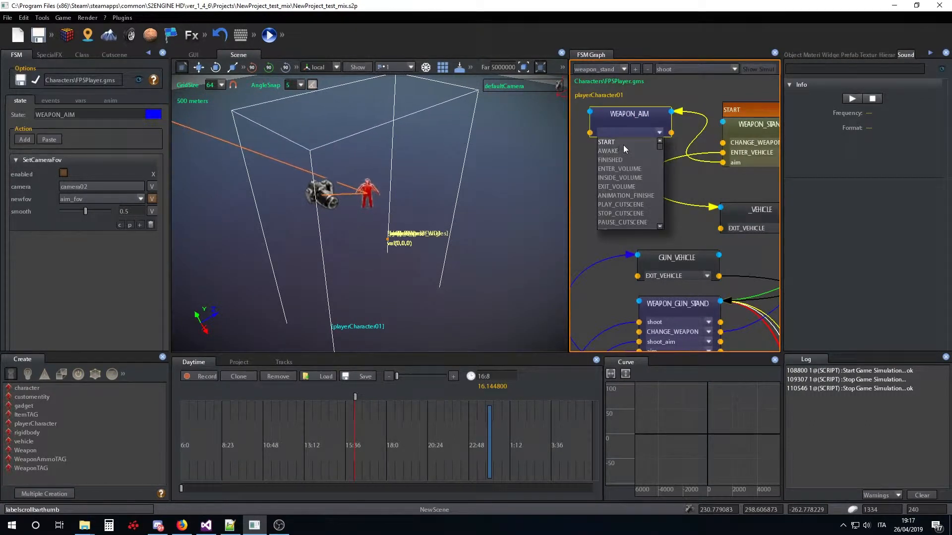
pyautogui.click(641, 160)
pyautogui.moveTo(672, 132); pyautogui.dragTo(721, 121)
pyautogui.moveTo(639, 117)
pyautogui.mouseDown()
pyautogui.moveTo(623, 156)
pyautogui.moveTo(634, 155)
pyautogui.moveTo(631, 123)
pyautogui.moveTo(636, 136)
pyautogui.mouseUp()
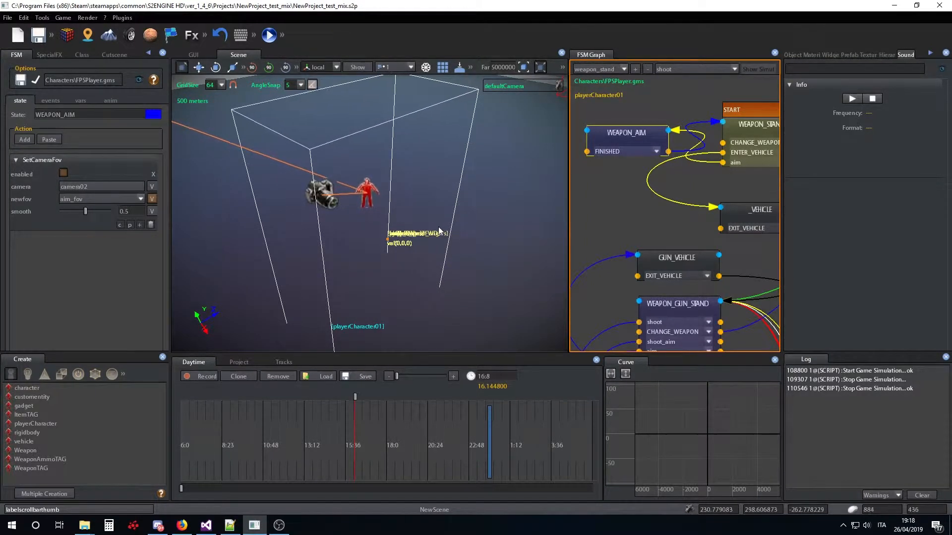
pyautogui.moveTo(668, 222); pyautogui.dragTo(653, 230)
pyautogui.moveTo(606, 138); pyautogui.dragTo(615, 118)
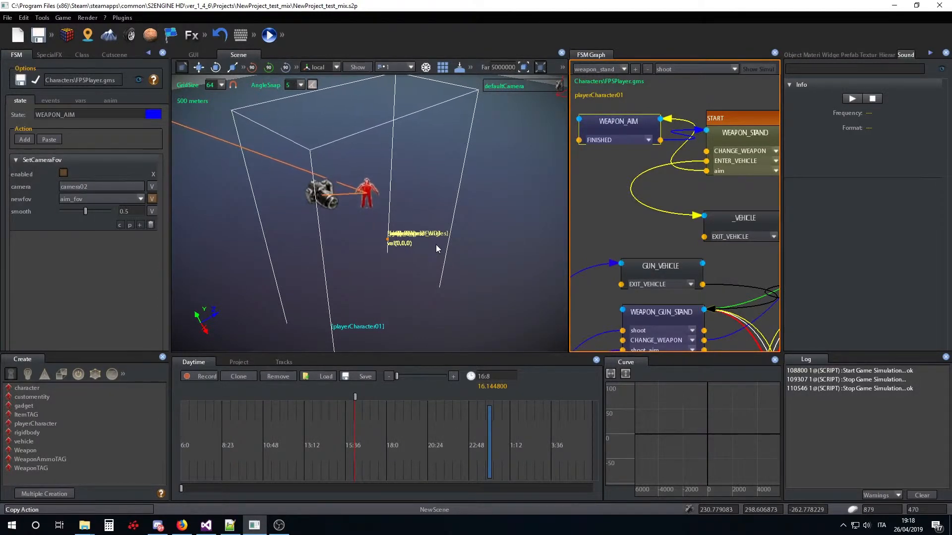
# Step: Run the game simulation, walk the player forward while testing the aim zoom and return to WEAPON_STAND, and stop it
pyautogui.moveTo(458, 254); pyautogui.dragTo(424, 239, button='middle')
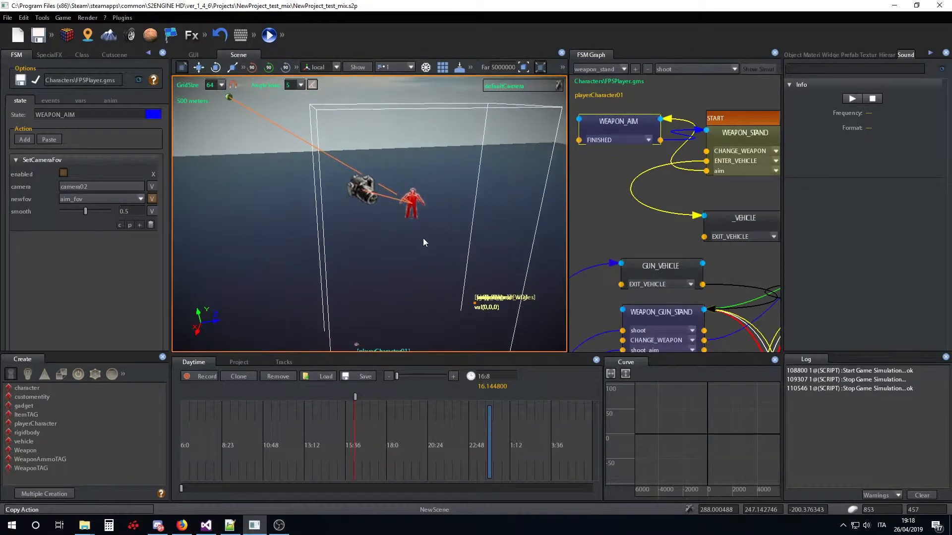
pyautogui.scroll(2, 423, 239)
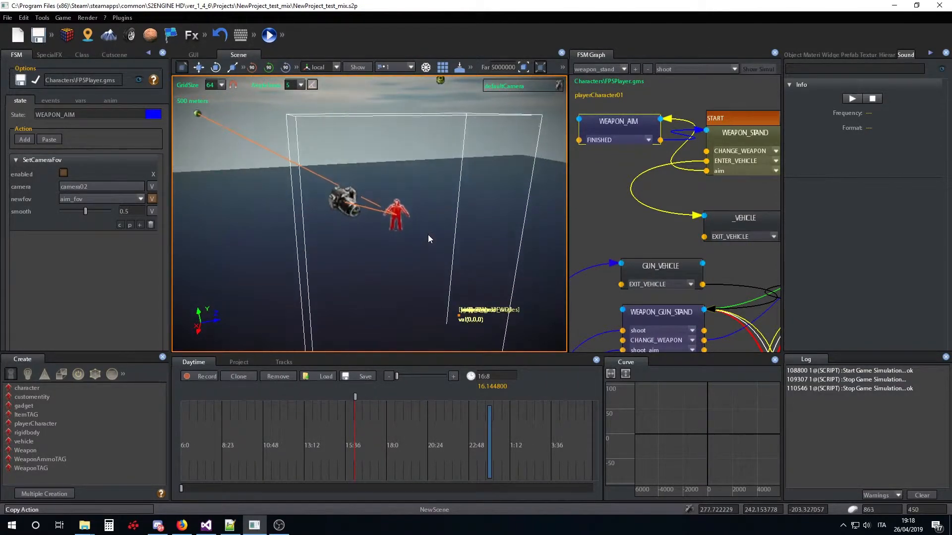
pyautogui.press('F5')
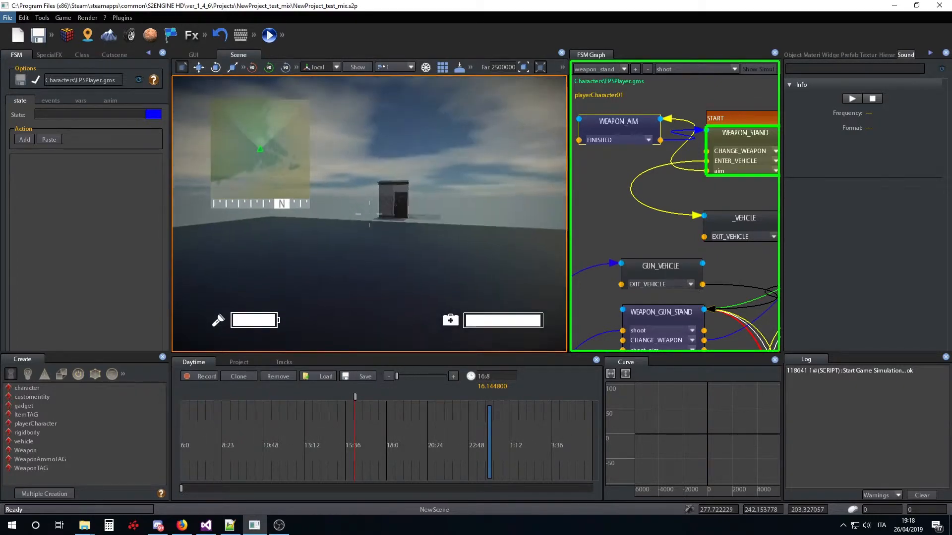
pyautogui.press('w')
pyautogui.press('w')
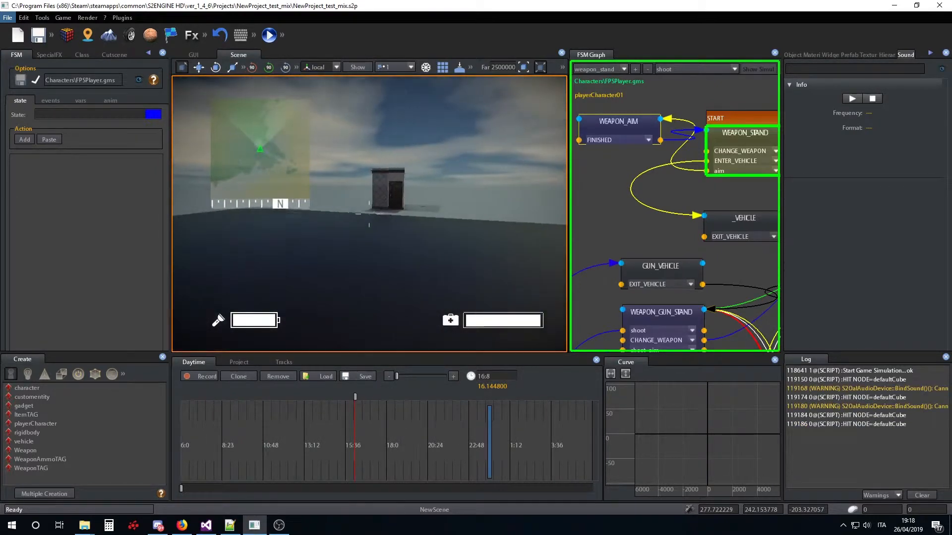
pyautogui.press('w')
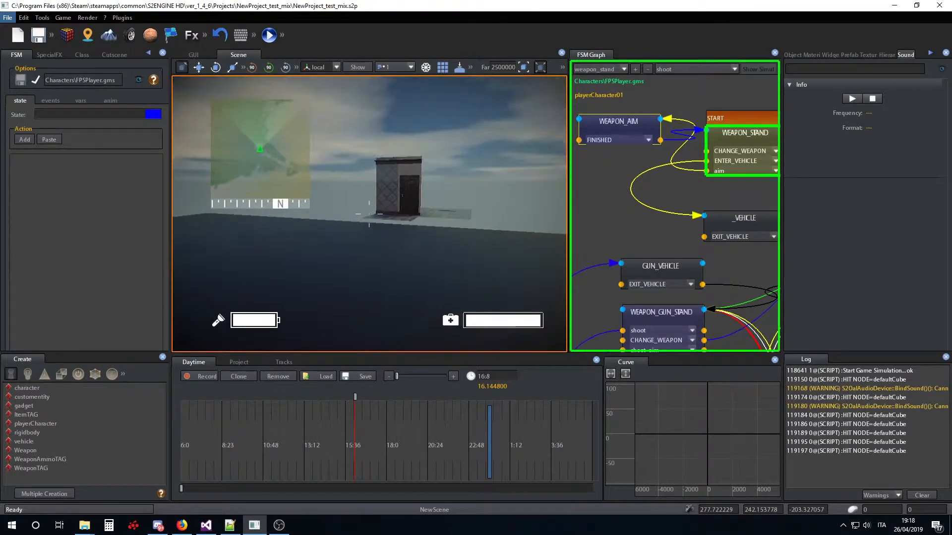
pyautogui.press('Escape')
# Step: Set the smooth value of WEAPON_AIM's SetCameraFov action to 0.1
pyautogui.click(620, 125)
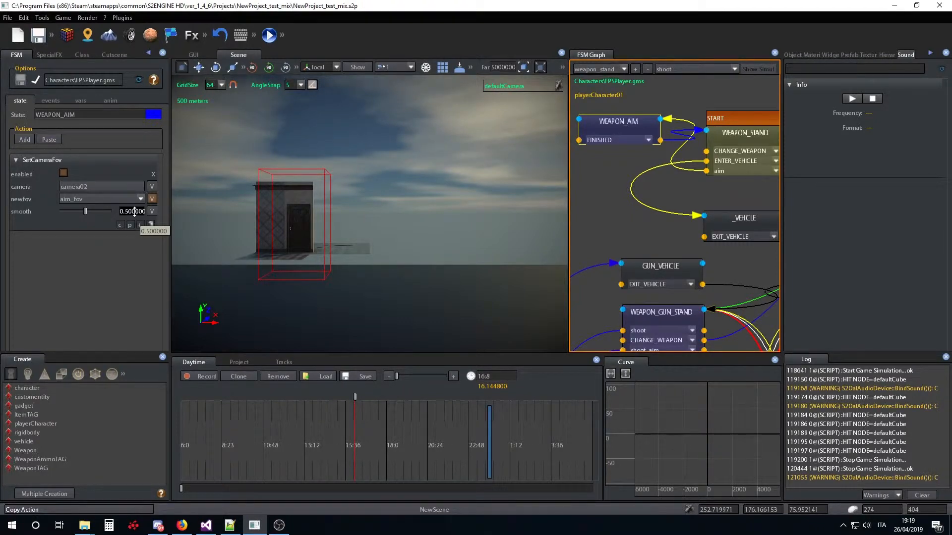
pyautogui.write('0.1')
pyautogui.press('Return')
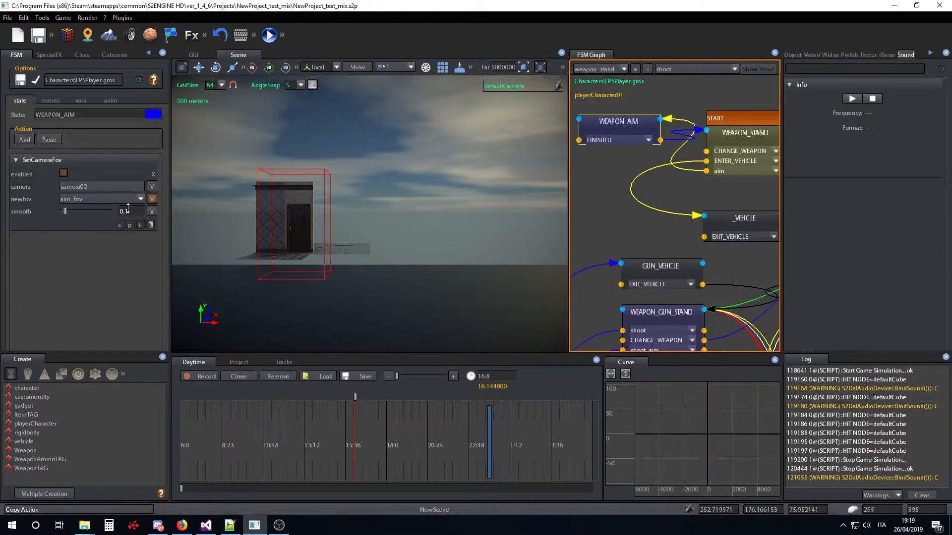
# Step: Try a smooth value of 0.8 for WEAPON_AIM's SetCameraFov action and test it in the game simulation
pyautogui.click(132, 209)
pyautogui.write('0.8')
pyautogui.press('Return')
pyautogui.press('F5')
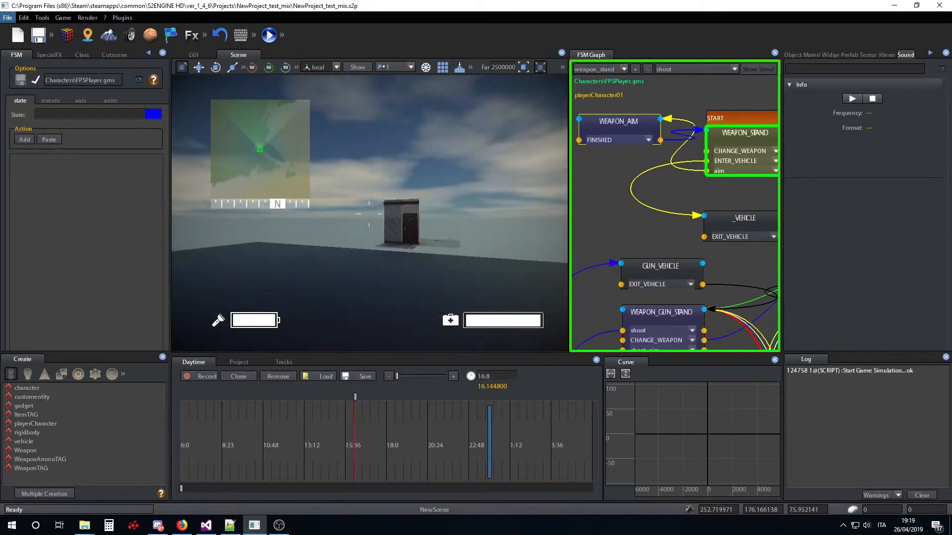
pyautogui.press('Escape')
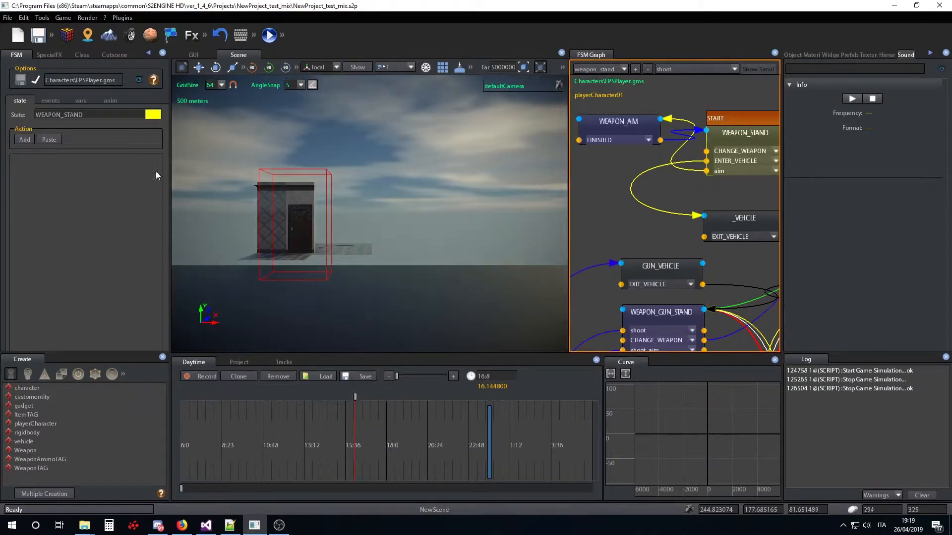
# Step: Try a smooth value of 0.99 for WEAPON_AIM's camera zoom and check it in a simulation run
pyautogui.click(613, 123)
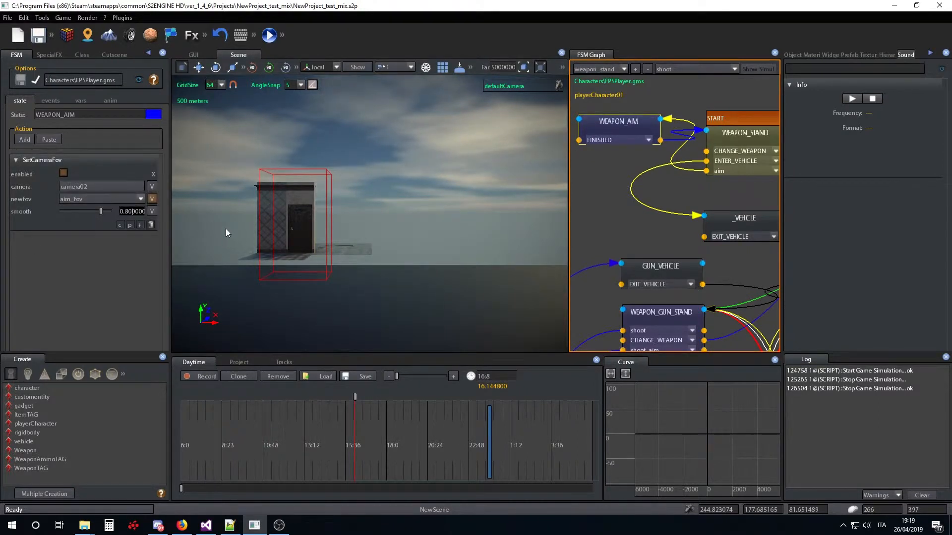
pyautogui.write('0.99')
pyautogui.press('Return')
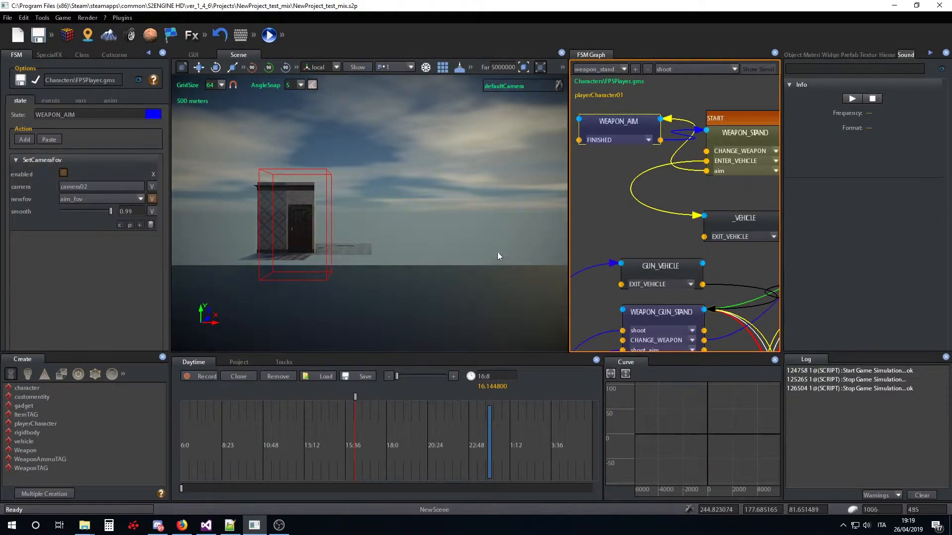
pyautogui.press('F5')
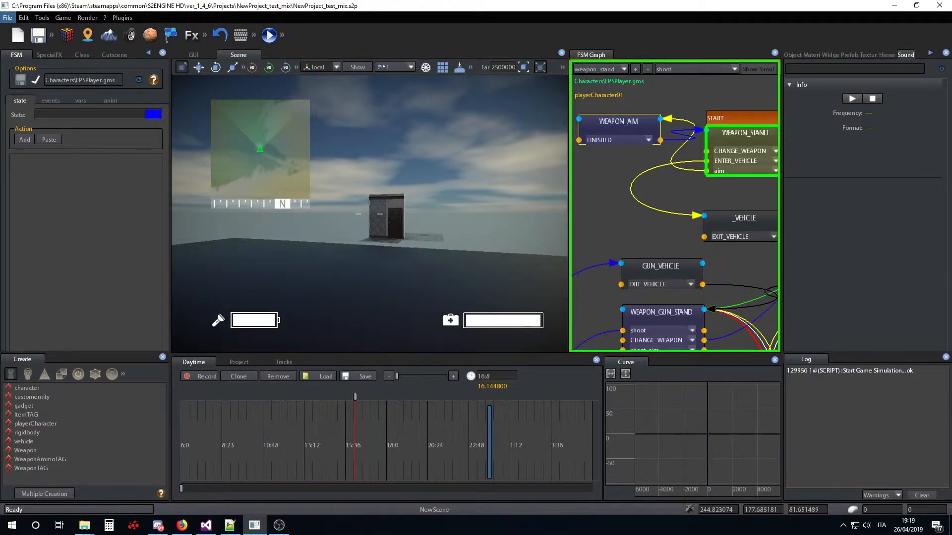
pyautogui.press('Escape')
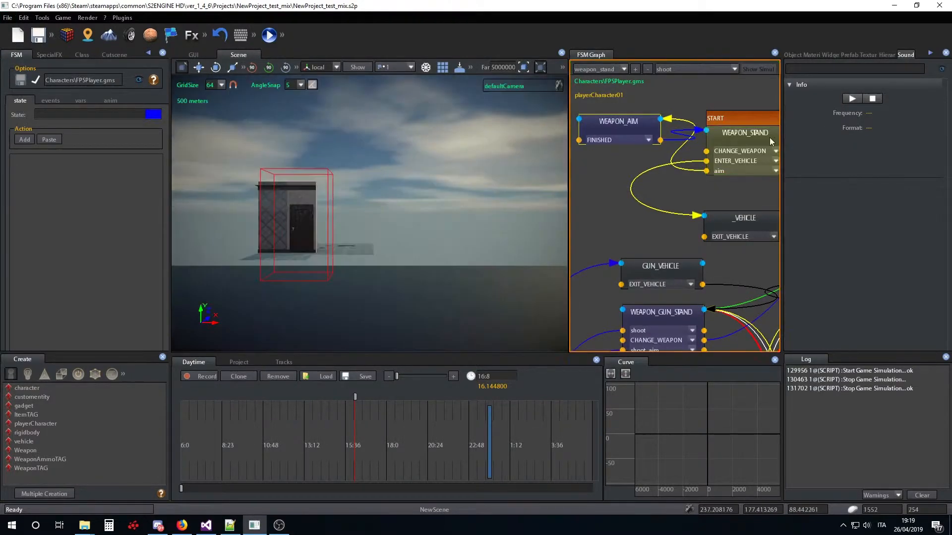
# Step: Set the smooth value of WEAPON_AIM's SetCameraFov action to 0.5
pyautogui.click(608, 128)
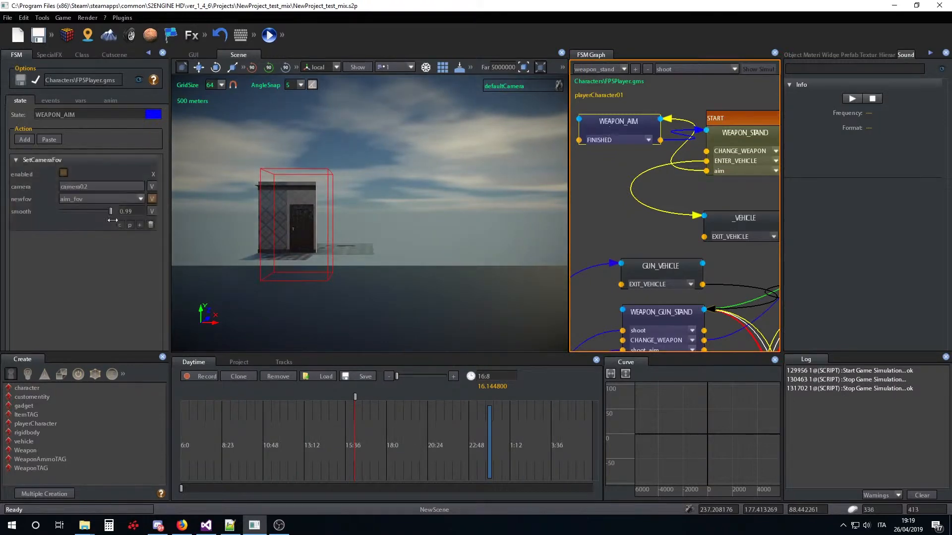
pyautogui.doubleClick(138, 209)
pyautogui.write('0.5')
pyautogui.press('Return')
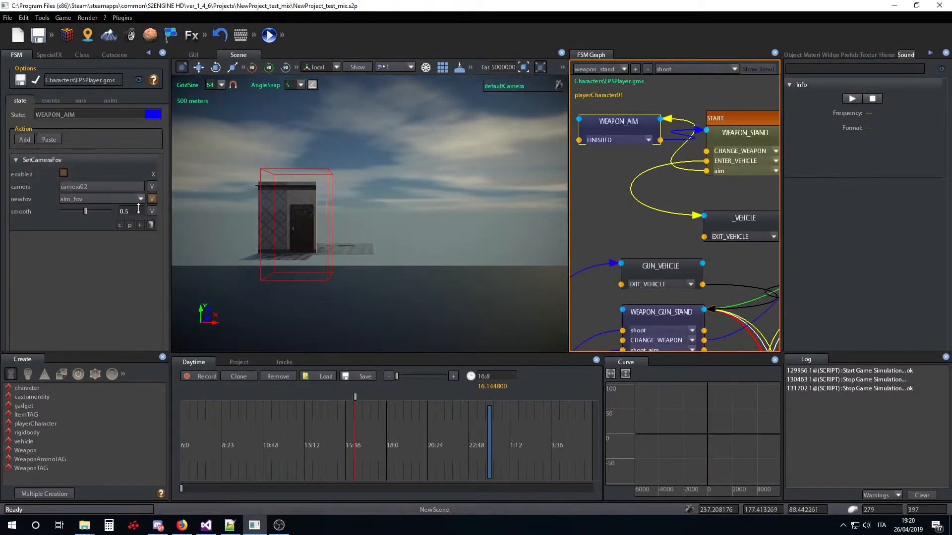
# Step: Set WEAPON_AIM's SetCameraFov smooth value to 0.9, test it in the game simulation, and reselect WEAPON_AIM
pyautogui.doubleClick(140, 209)
pyautogui.write('0.9')
pyautogui.press('Return')
pyautogui.press('F5')
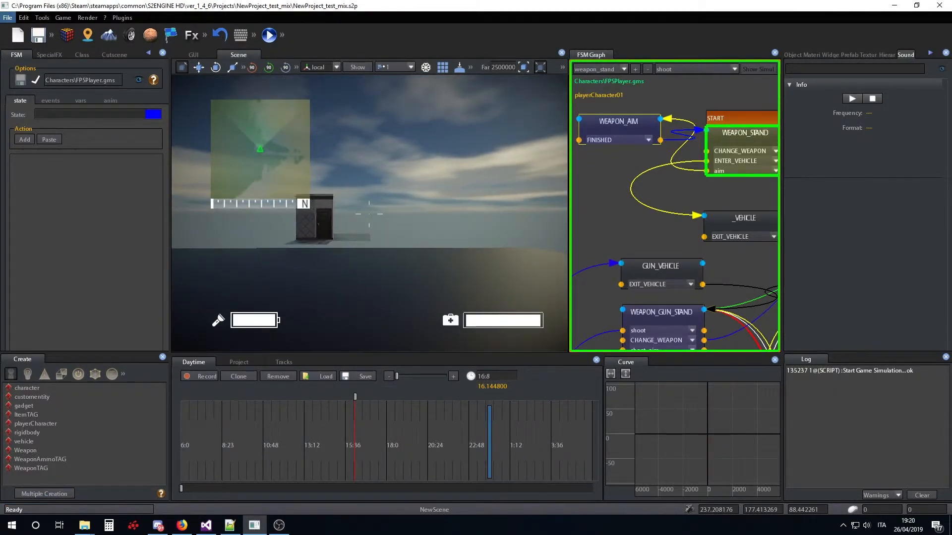
pyautogui.press('Escape')
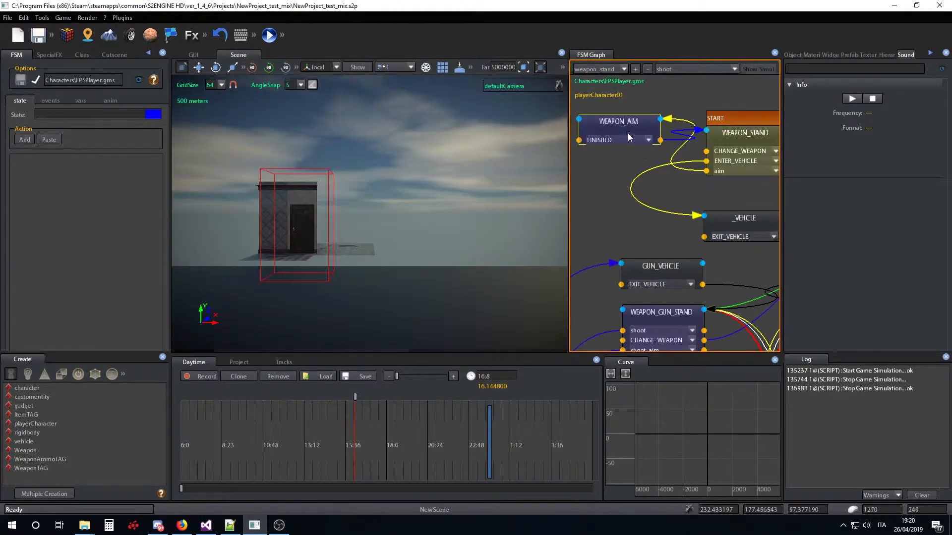
pyautogui.click(628, 133)
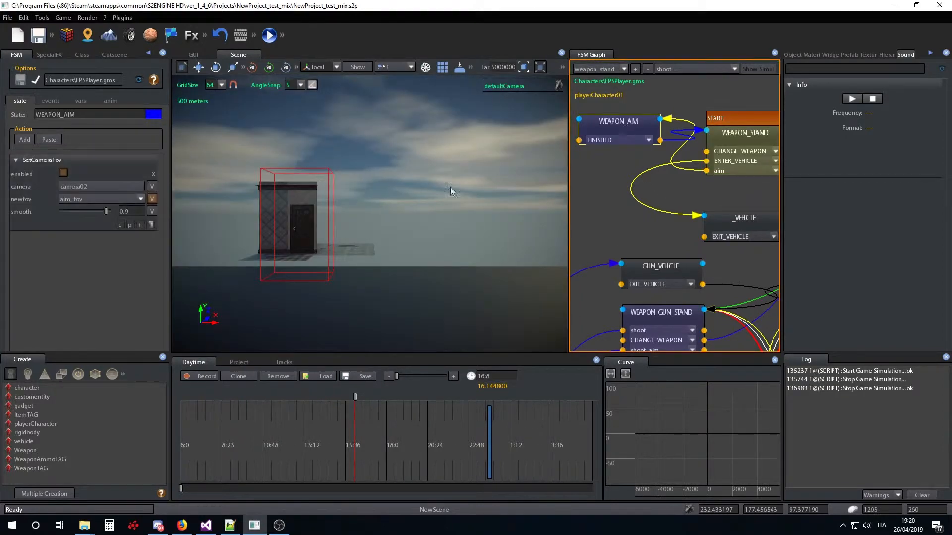
# Step: Replace the aim_fov variable in WEAPON_AIM's SetCameraFov action with a fixed newfov value of 30
pyautogui.click(141, 199)
pyautogui.click(153, 198)
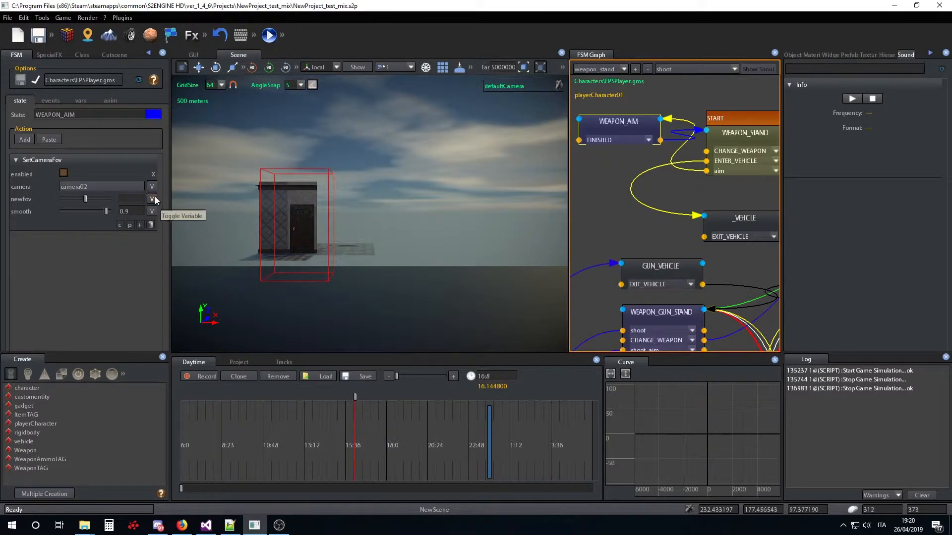
pyautogui.click(134, 199)
pyautogui.click(153, 198)
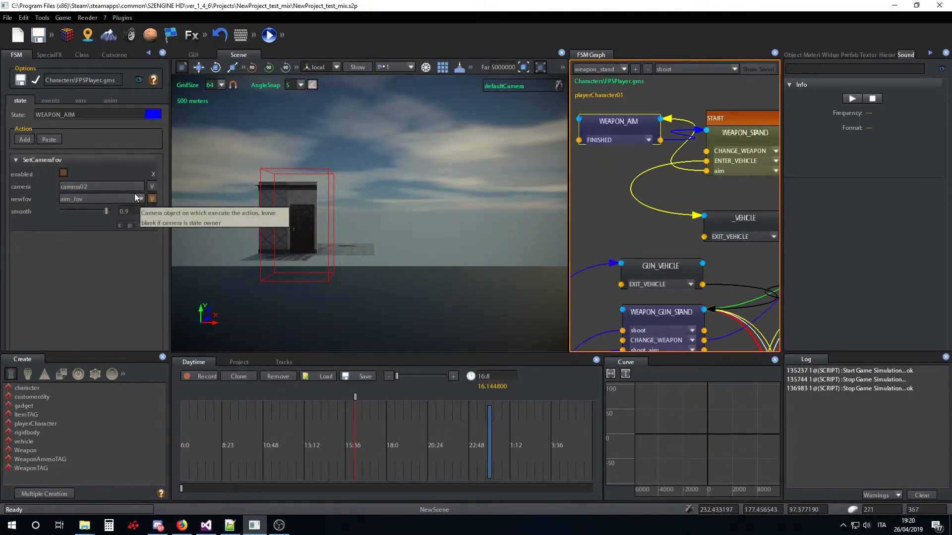
pyautogui.click(140, 200)
pyautogui.click(107, 204)
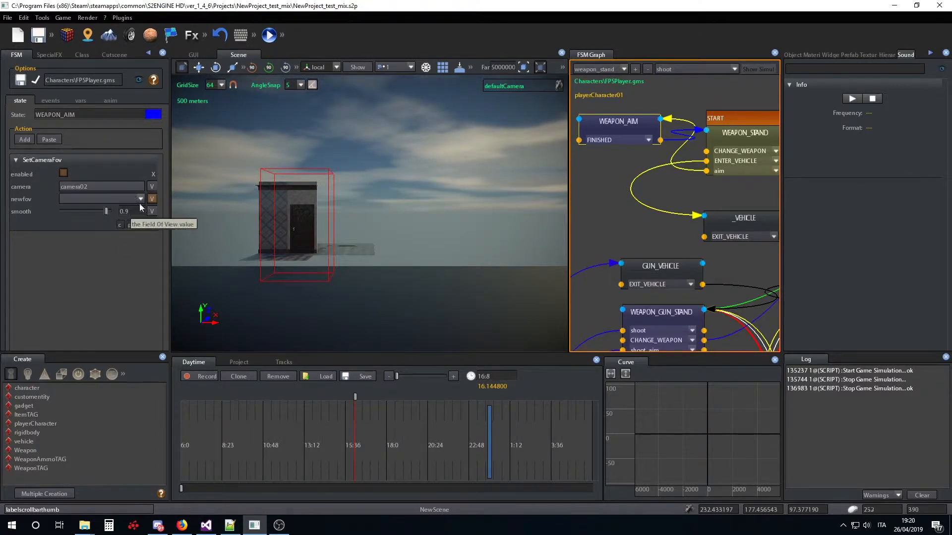
pyautogui.click(153, 198)
pyautogui.click(128, 199)
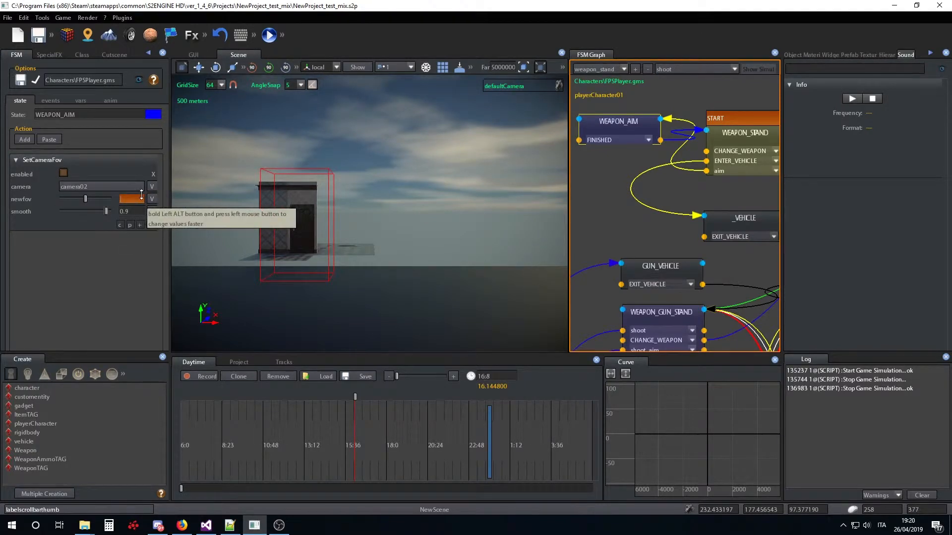
pyautogui.write('30')
pyautogui.press('Return')
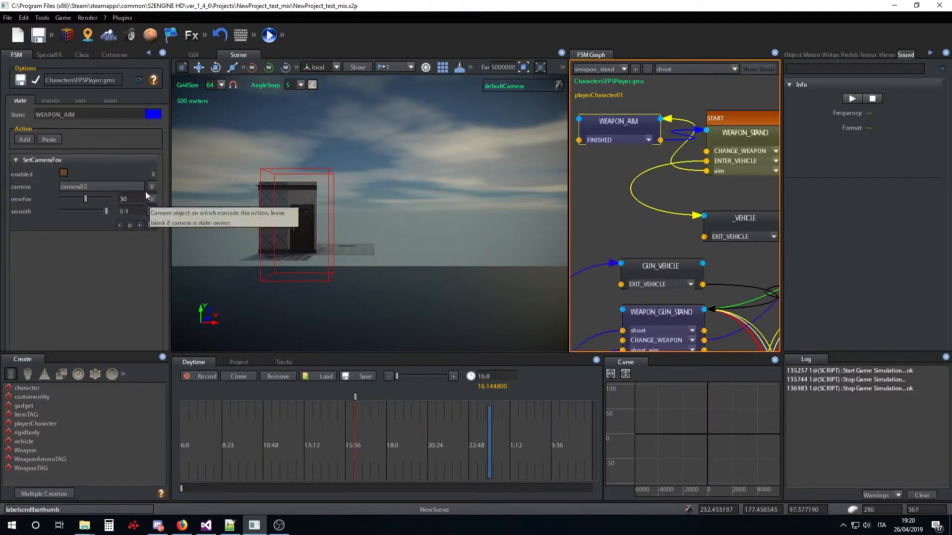
# Step: Test the fixed aim field of view in the game simulation and reselect the WEAPON_AIM state
pyautogui.press('F5')
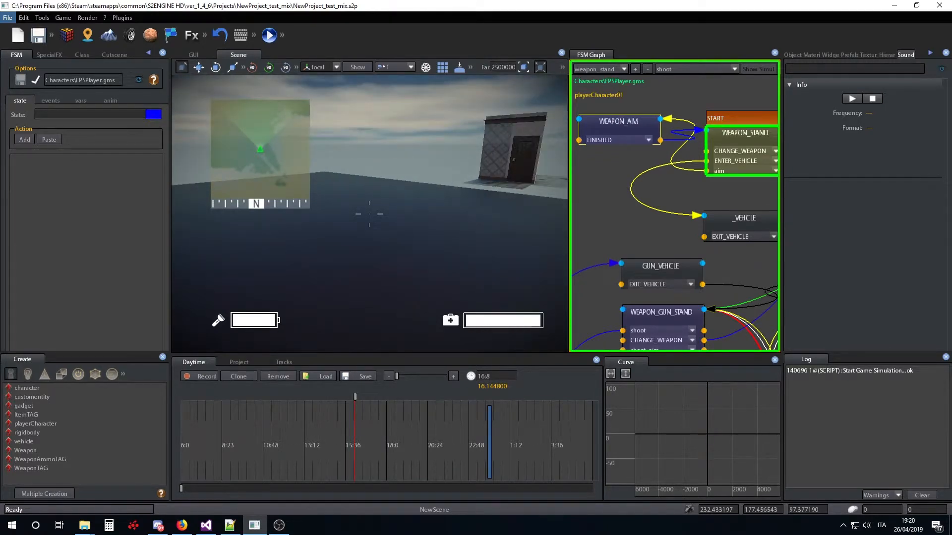
pyautogui.press('Escape')
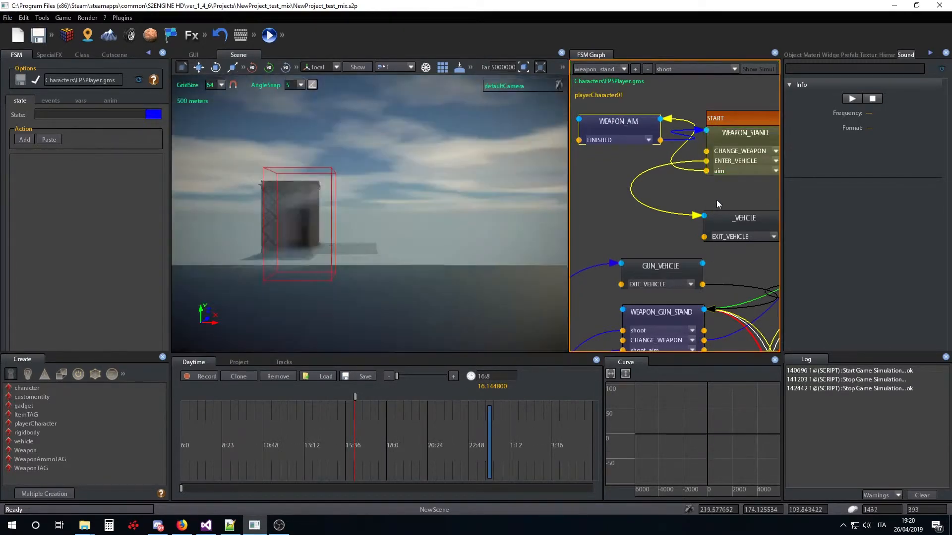
pyautogui.click(633, 130)
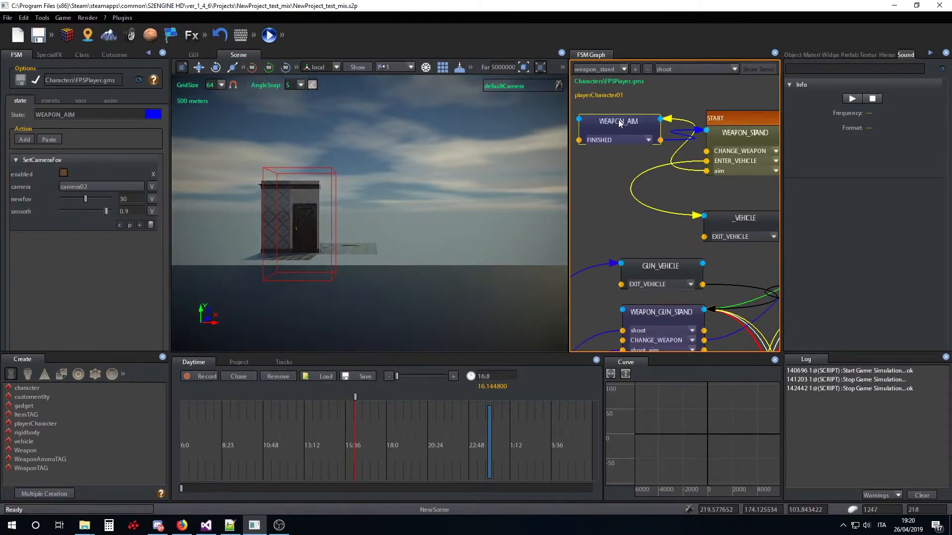
pyautogui.moveTo(629, 122); pyautogui.dragTo(635, 118)
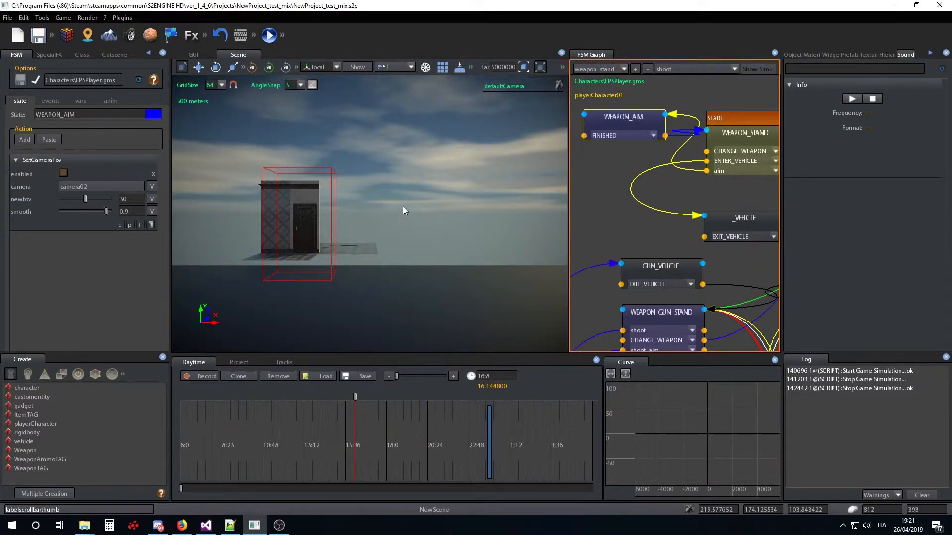
# Step: Append a Timer action after SetCameraFov in the WEAPON_AIM state
pyautogui.click(139, 225)
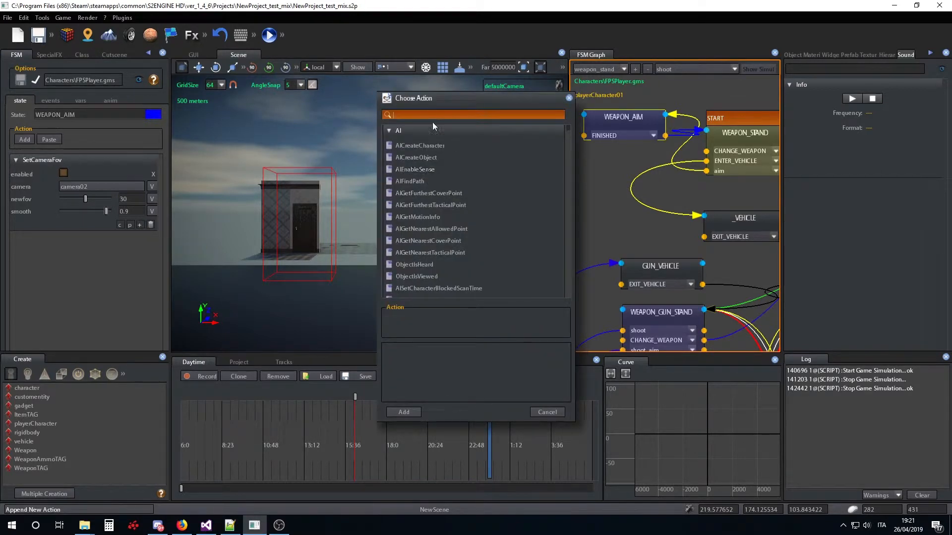
pyautogui.write('timer')
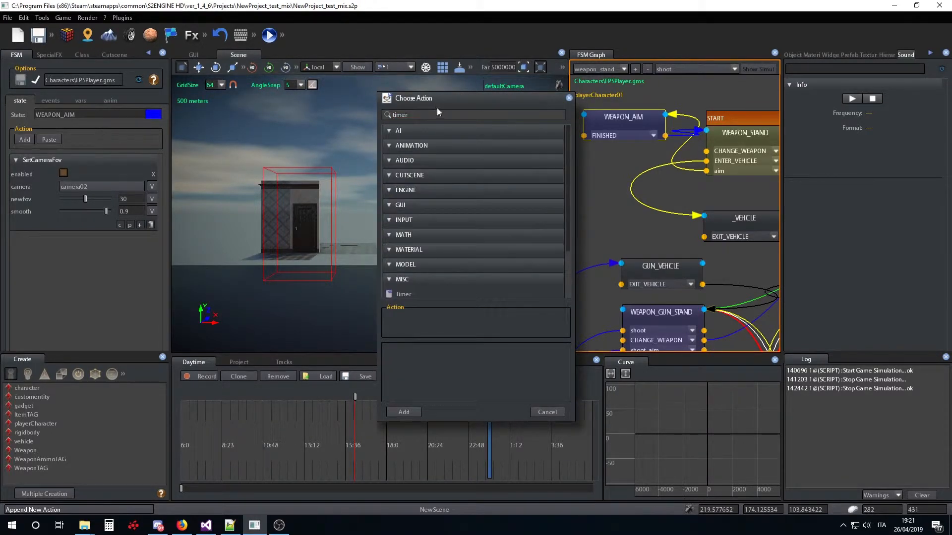
pyautogui.scroll(-3, 450, 238)
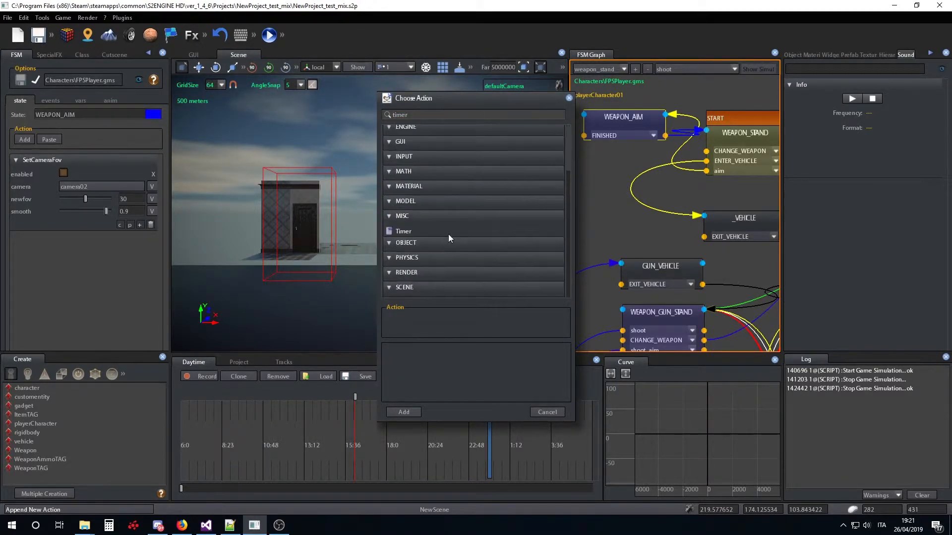
pyautogui.click(403, 231)
pyautogui.click(395, 410)
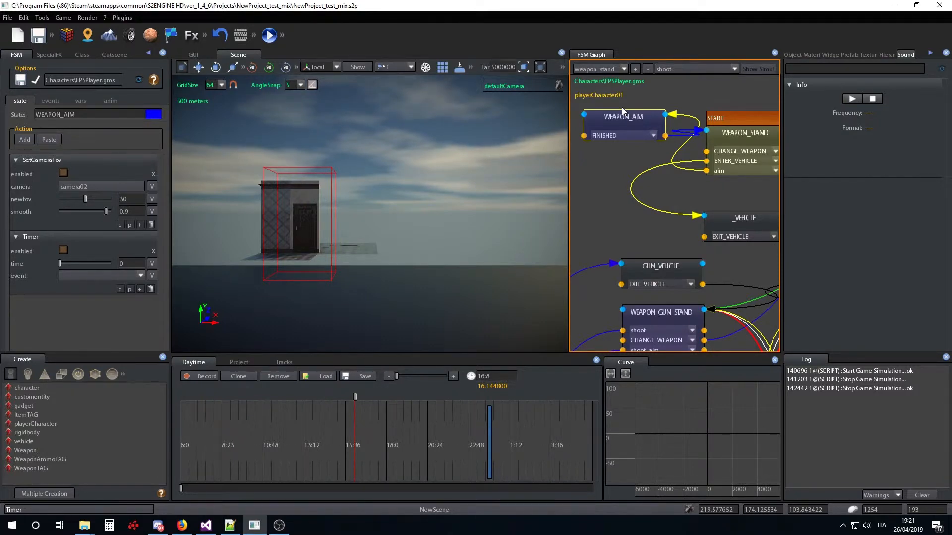
# Step: Set the Timer action's time to 1 and its event to FINISHED
pyautogui.click(131, 263)
pyautogui.write('1')
pyautogui.press('Return')
pyautogui.click(139, 274)
pyautogui.click(93, 311)
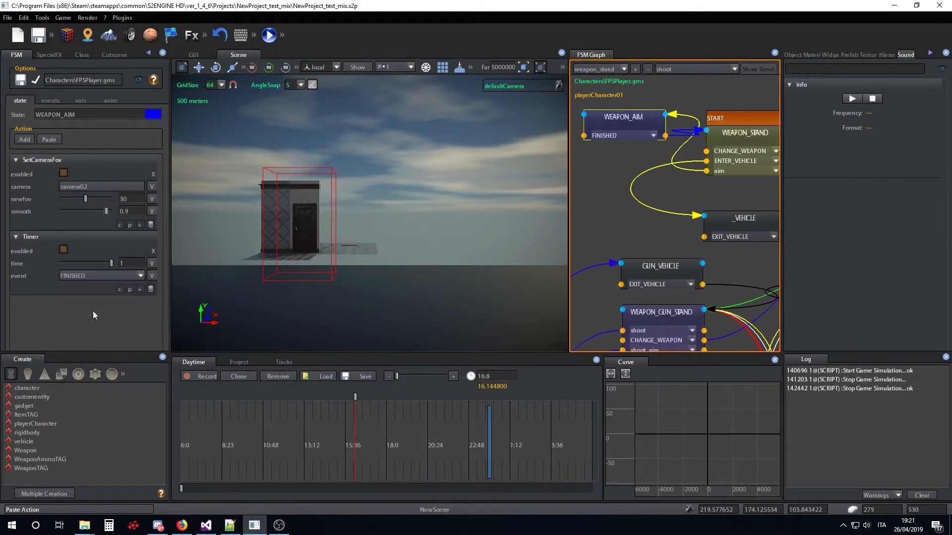
# Step: Check the aim state with its timer in a simulation run and reselect WEAPON_AIM
pyautogui.moveTo(462, 224); pyautogui.dragTo(428, 224, button='right')
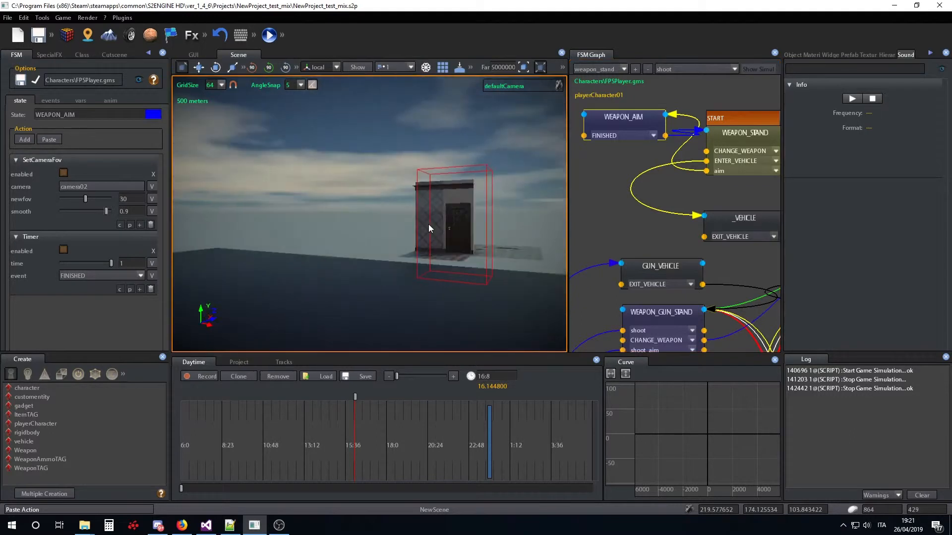
pyautogui.press('F5')
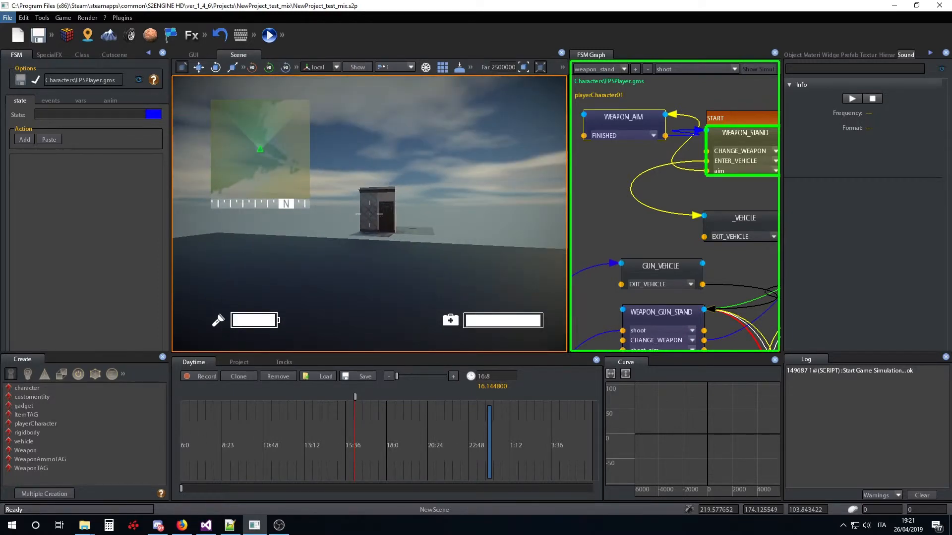
pyautogui.press('Escape')
pyautogui.click(627, 121)
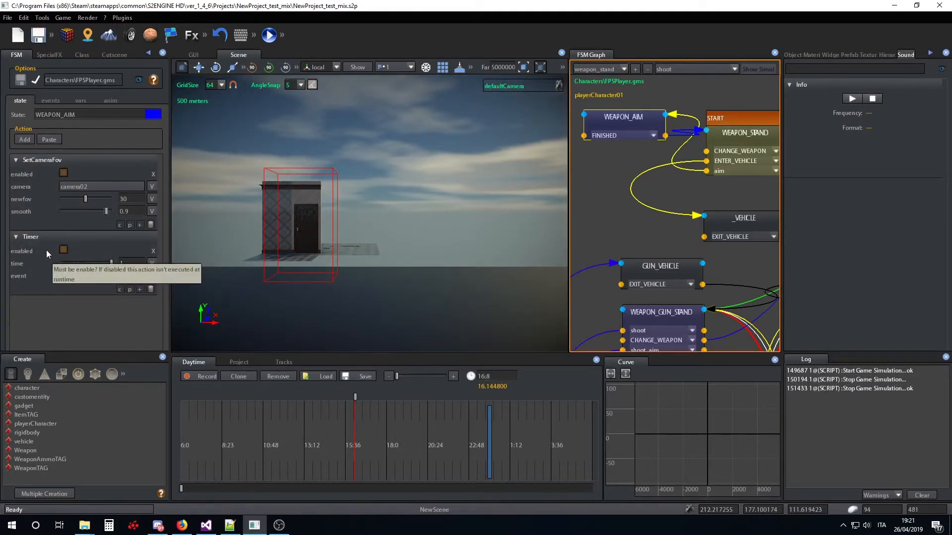
# Step: Disable WEAPON_AIM's SetCameraFov action and test aiming in two game simulation runs
pyautogui.click(64, 173)
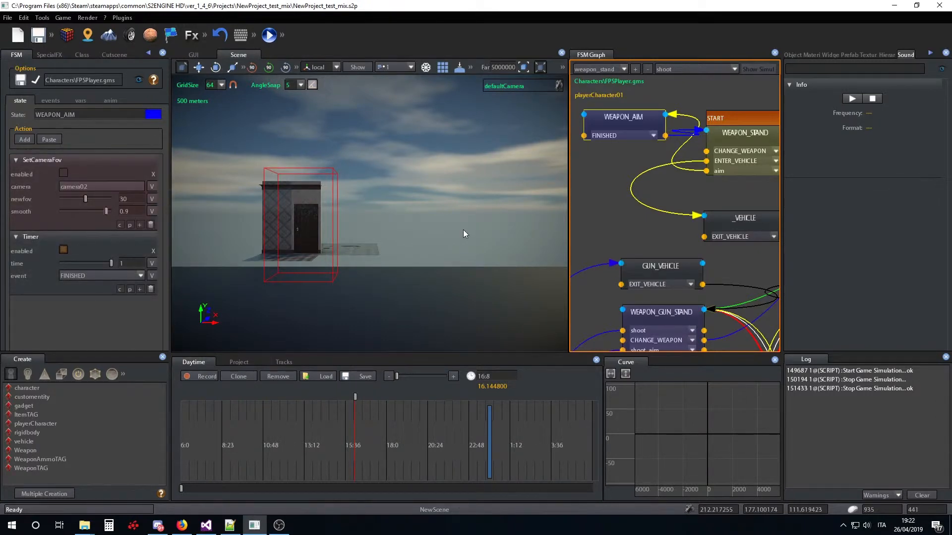
pyautogui.moveTo(433, 225); pyautogui.dragTo(399, 224, button='right')
pyautogui.press('F5')
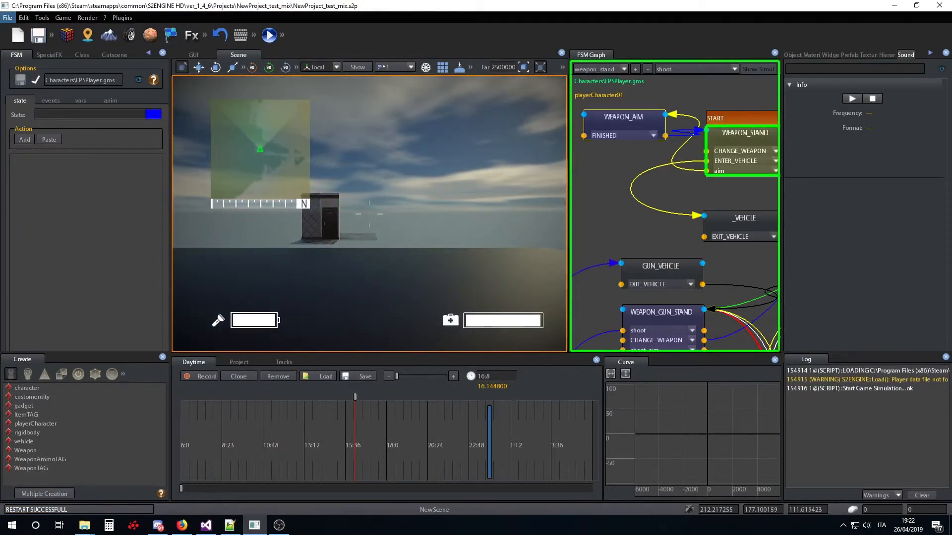
pyautogui.press('Escape')
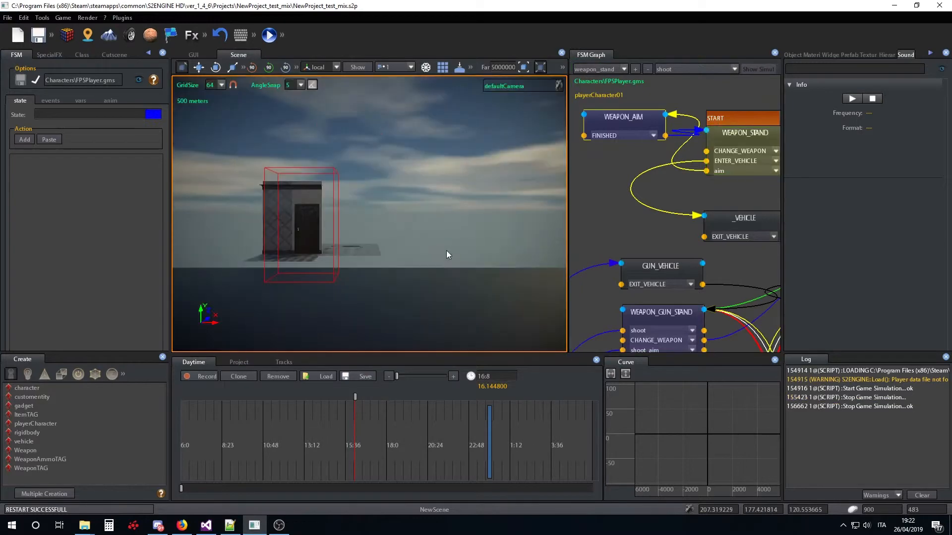
pyautogui.press('F5')
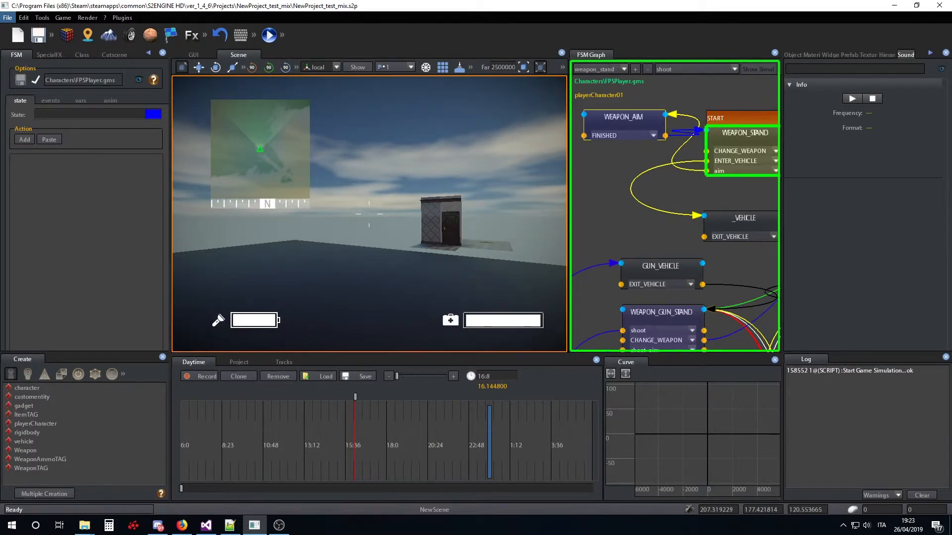
pyautogui.press('Escape')
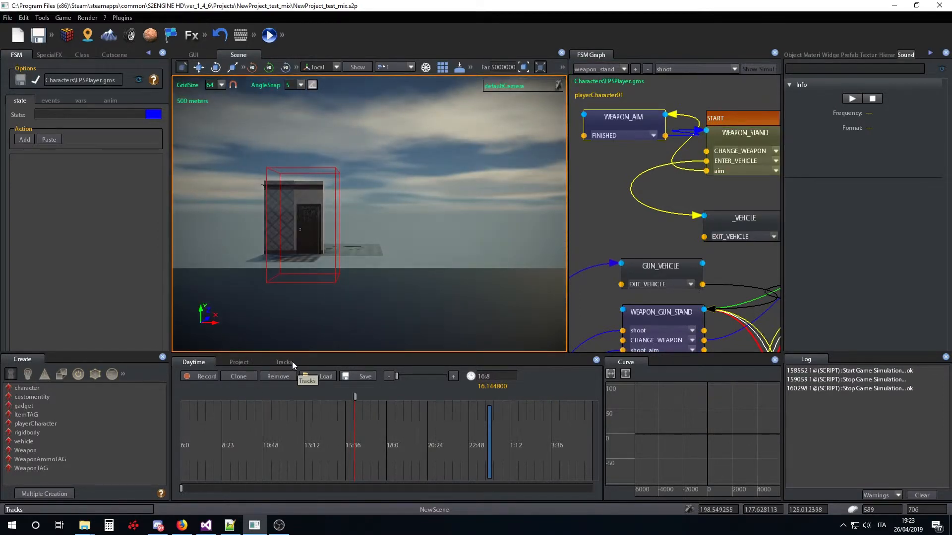
# Step: Shift the scene's time of day slightly to about 16:10 on the daytime timeline
pyautogui.click(292, 361)
pyautogui.click(241, 363)
pyautogui.click(193, 363)
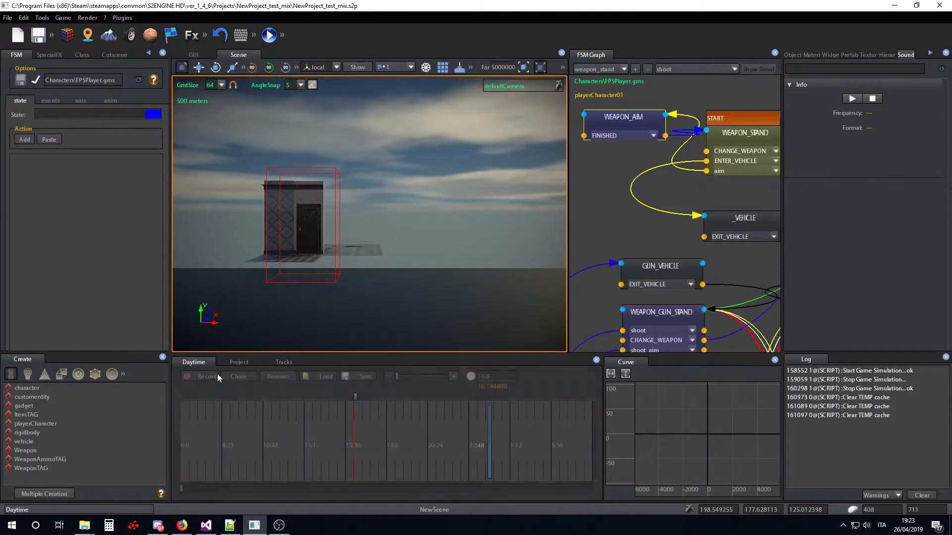
pyautogui.moveTo(362, 396); pyautogui.dragTo(356, 396)
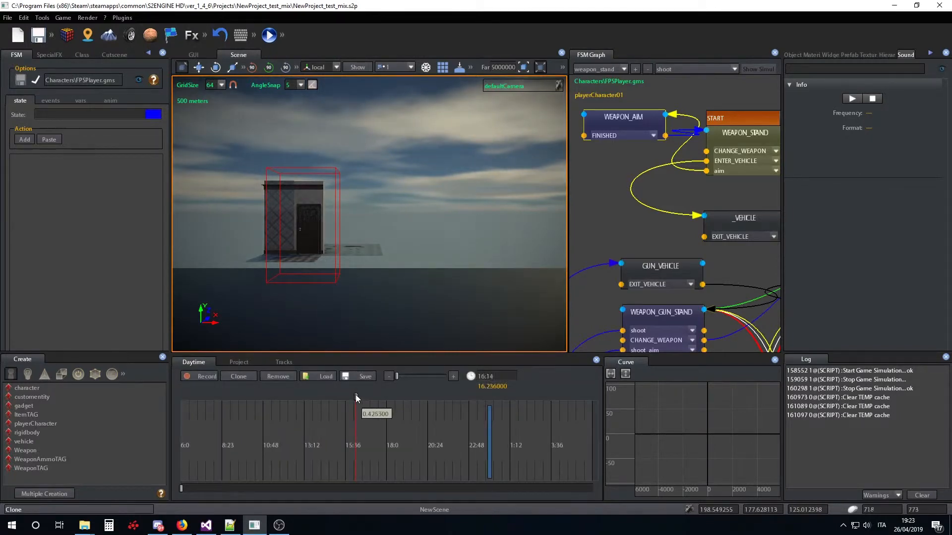
# Step: Set WindStrength to 0 in the weather section of the scene's special effects
pyautogui.click(116, 55)
pyautogui.click(50, 55)
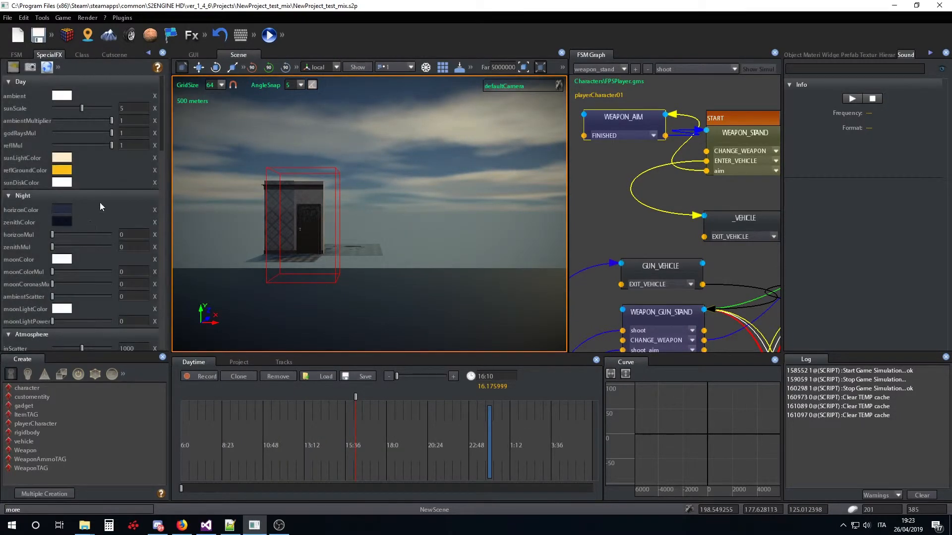
pyautogui.scroll(-10, 100, 201)
pyautogui.scroll(-10, 104, 211)
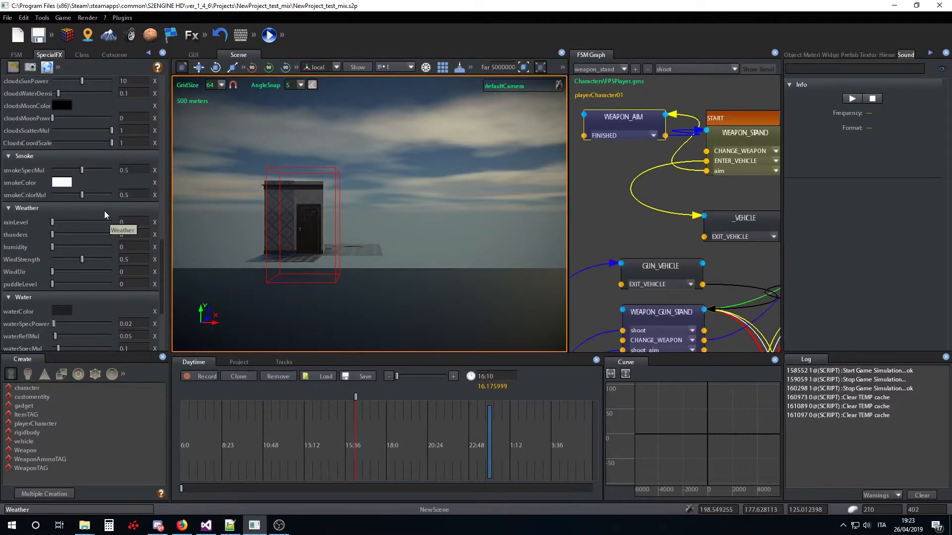
pyautogui.moveTo(82, 141); pyautogui.dragTo(35, 141)
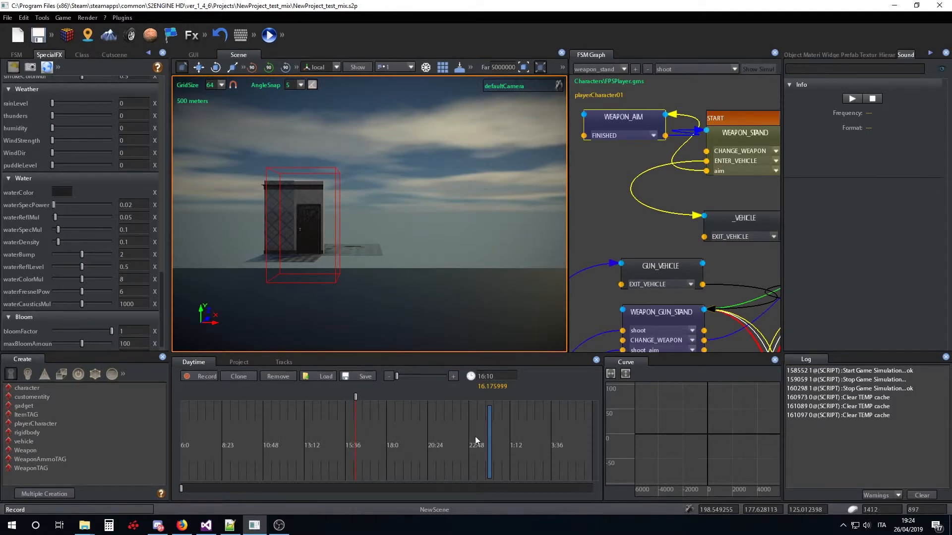
# Step: Bring back the project files and FSM state settings, move the WEAPON_AIM node slightly, and select WEAPON_STAND
pyautogui.click(256, 363)
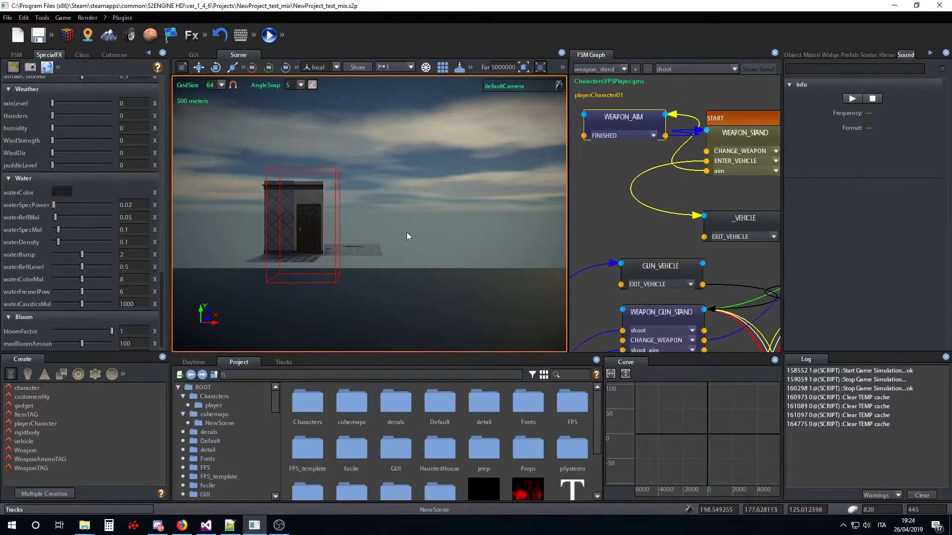
pyautogui.click(601, 121)
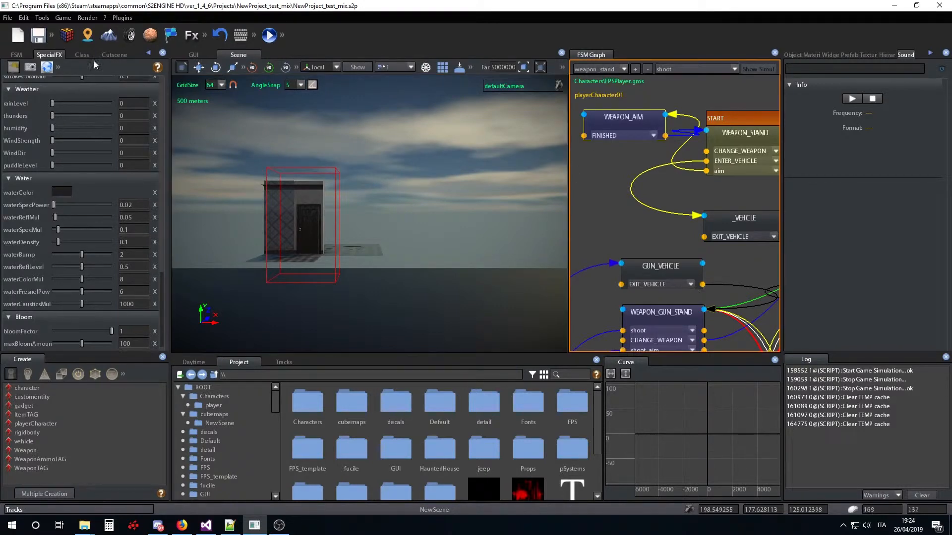
pyautogui.click(82, 53)
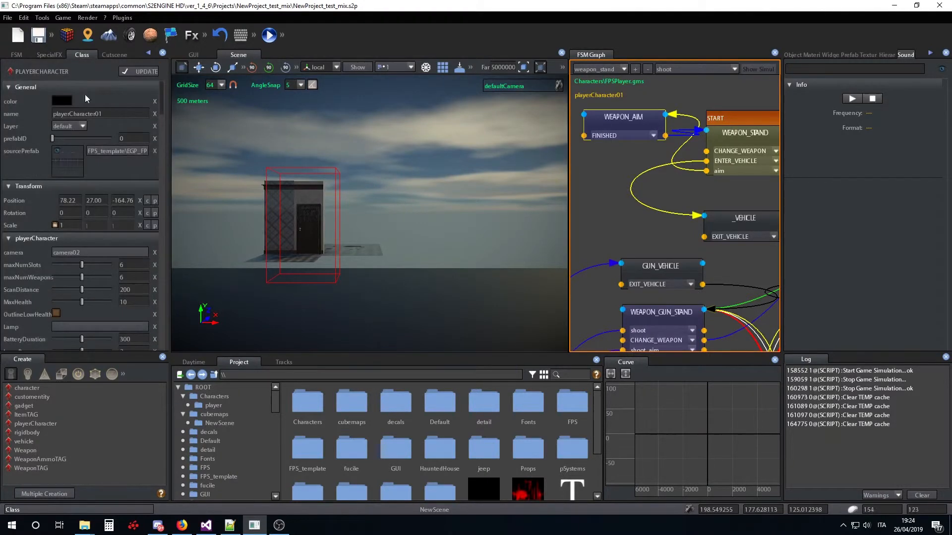
pyautogui.click(119, 55)
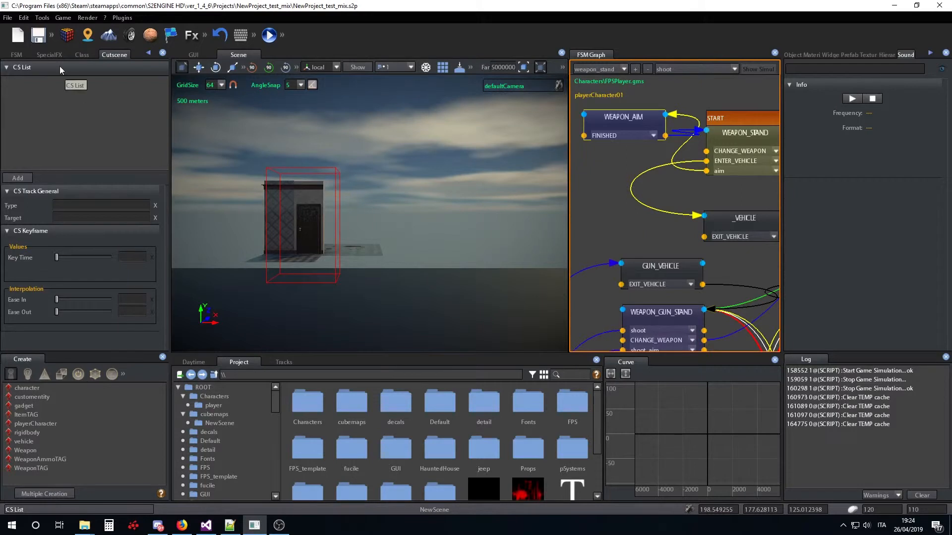
pyautogui.click(49, 55)
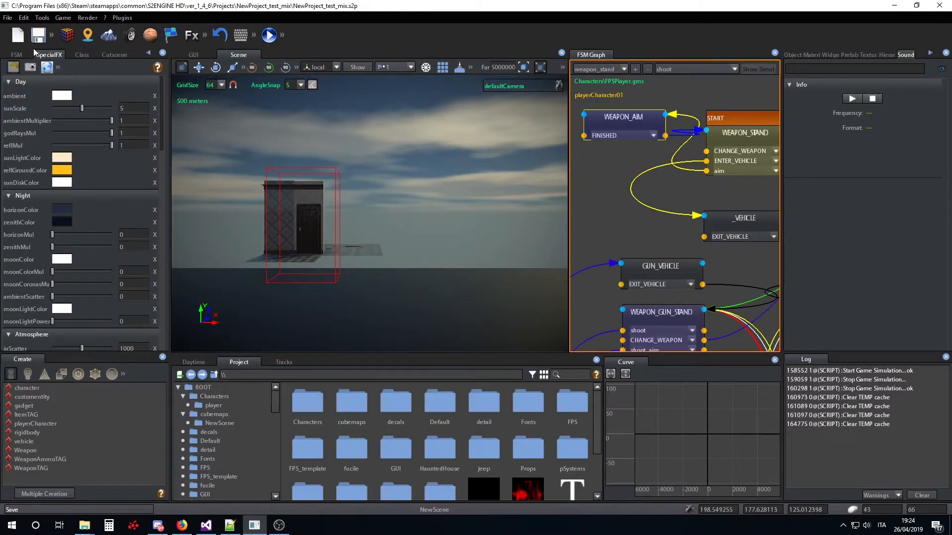
pyautogui.click(16, 55)
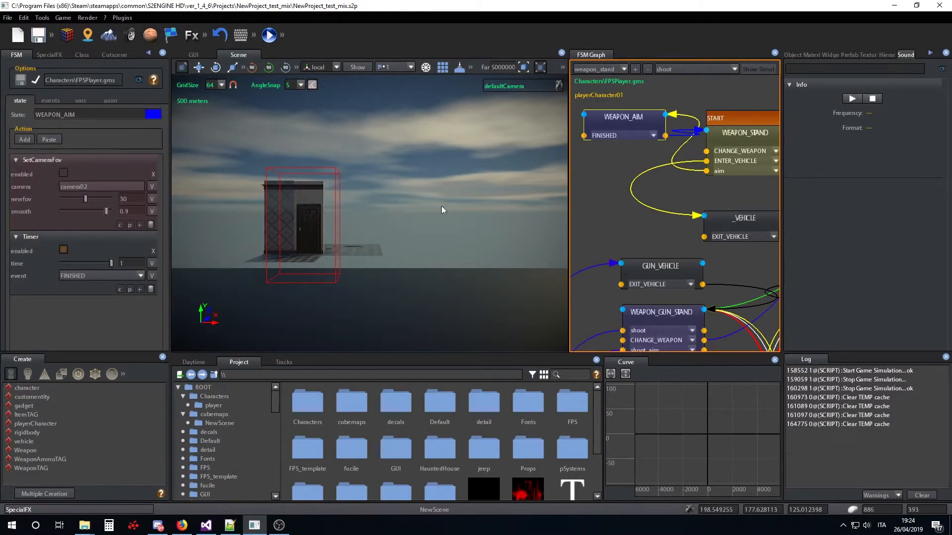
pyautogui.moveTo(614, 126); pyautogui.dragTo(606, 135)
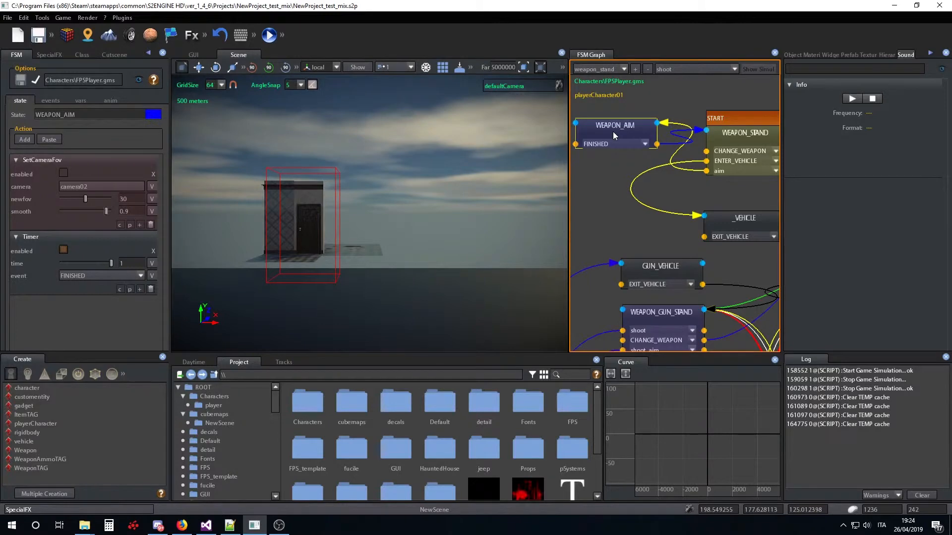
pyautogui.click(756, 138)
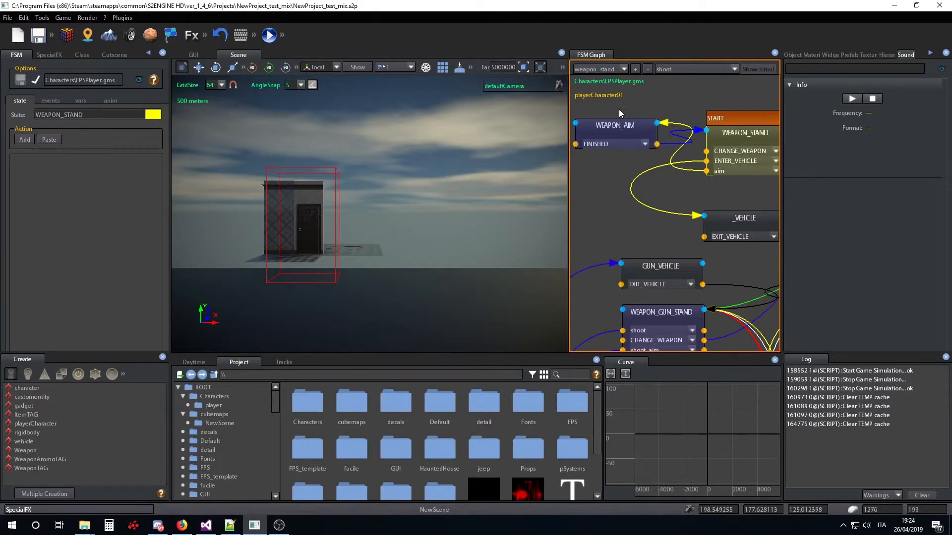
# Step: Set WEAPON_AIM's Timer to 5 with an empty event and test it in a game simulation run
pyautogui.click(613, 128)
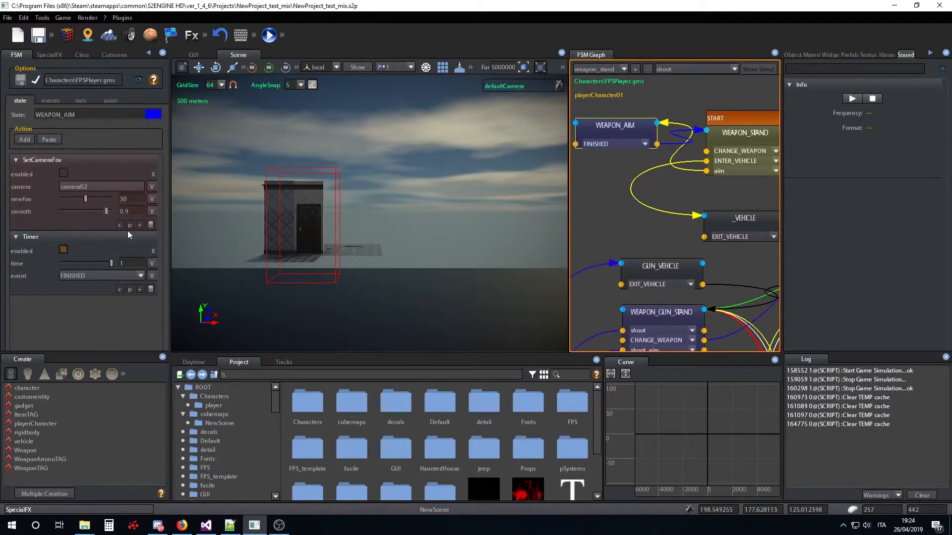
pyautogui.click(138, 264)
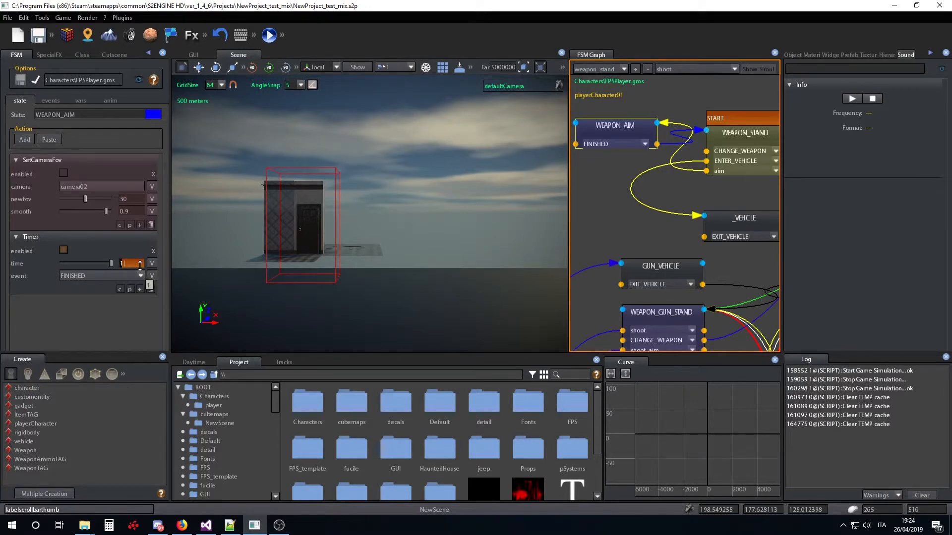
pyautogui.press('BackSpace')
pyautogui.write('5')
pyautogui.press('Return')
pyautogui.click(140, 276)
pyautogui.click(93, 281)
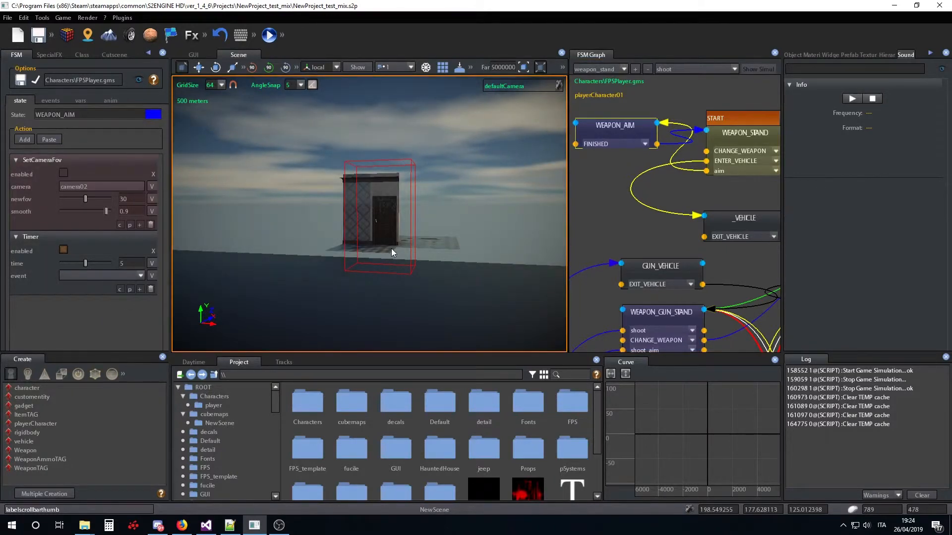
pyautogui.press('F5')
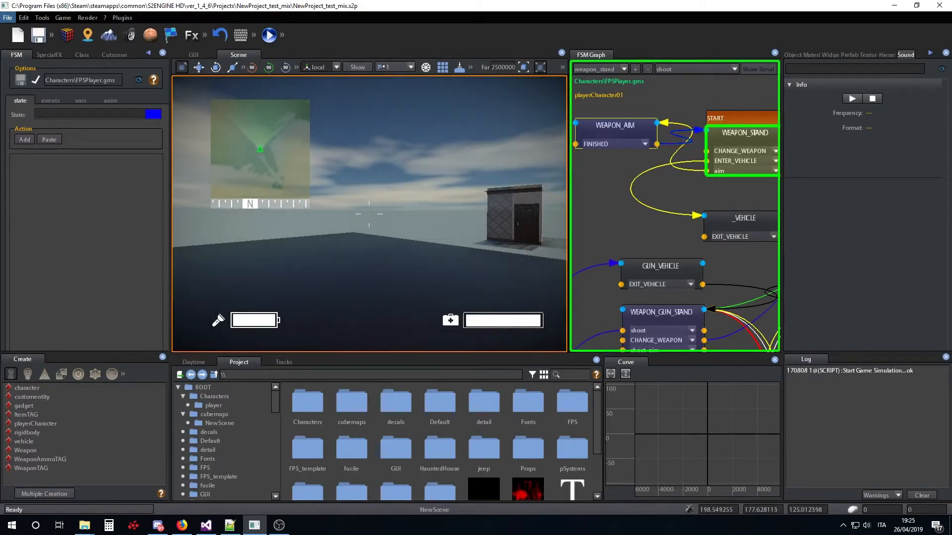
pyautogui.press('Escape')
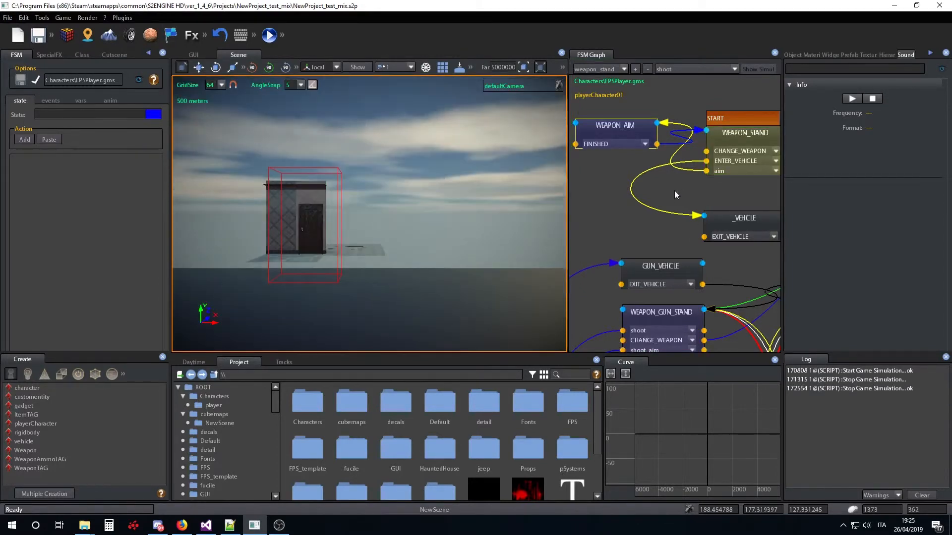
# Step: Shift the WEAPON_AIM node slightly in the graph and enable its SetCameraFov action
pyautogui.click(629, 129)
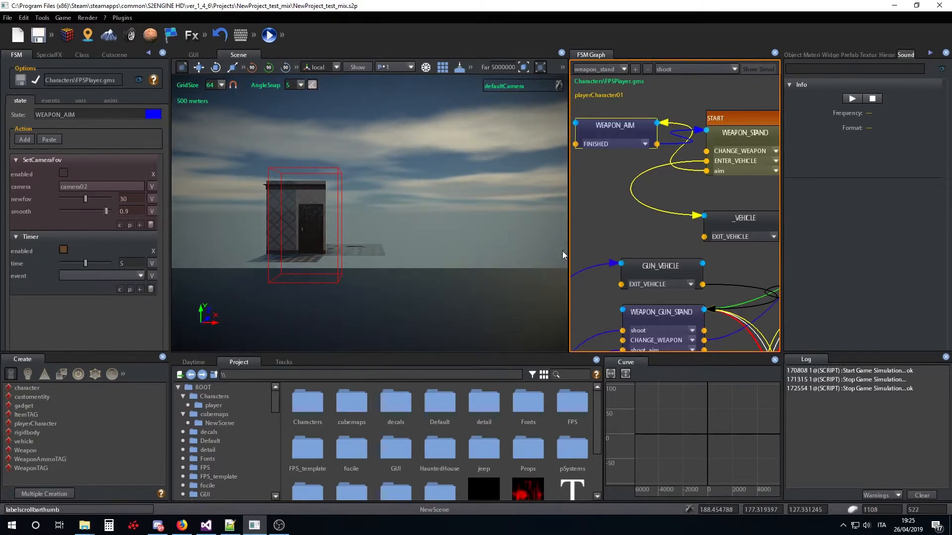
pyautogui.moveTo(606, 140); pyautogui.dragTo(613, 128)
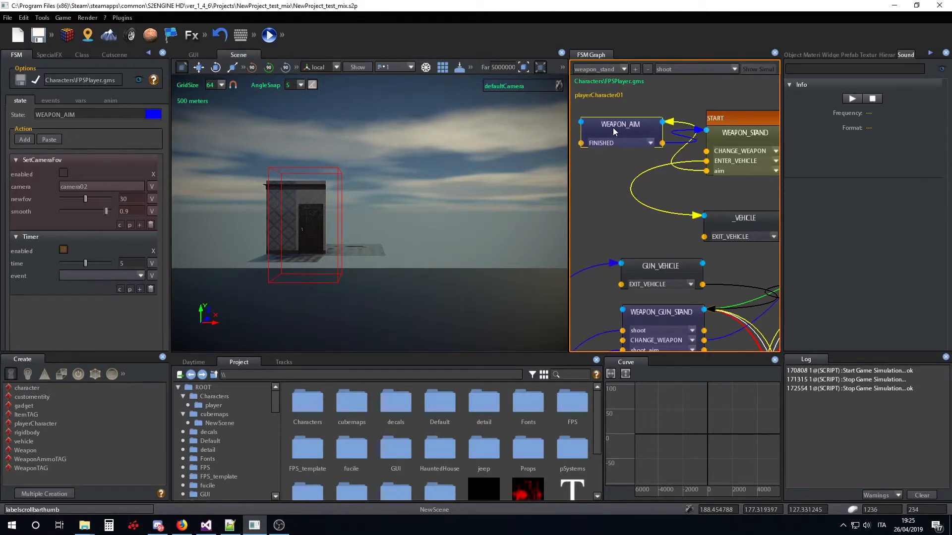
pyautogui.click(650, 142)
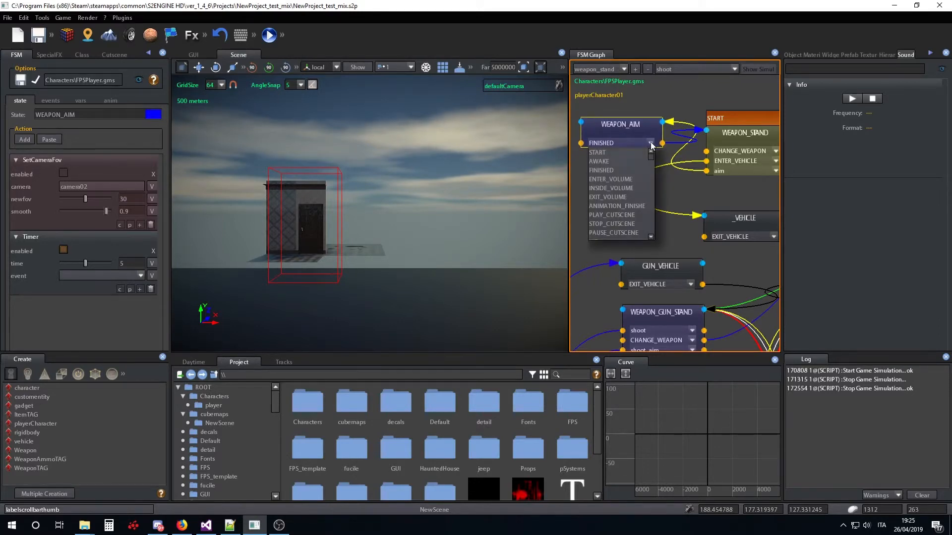
pyautogui.click(650, 142)
pyautogui.click(649, 142)
pyautogui.click(649, 125)
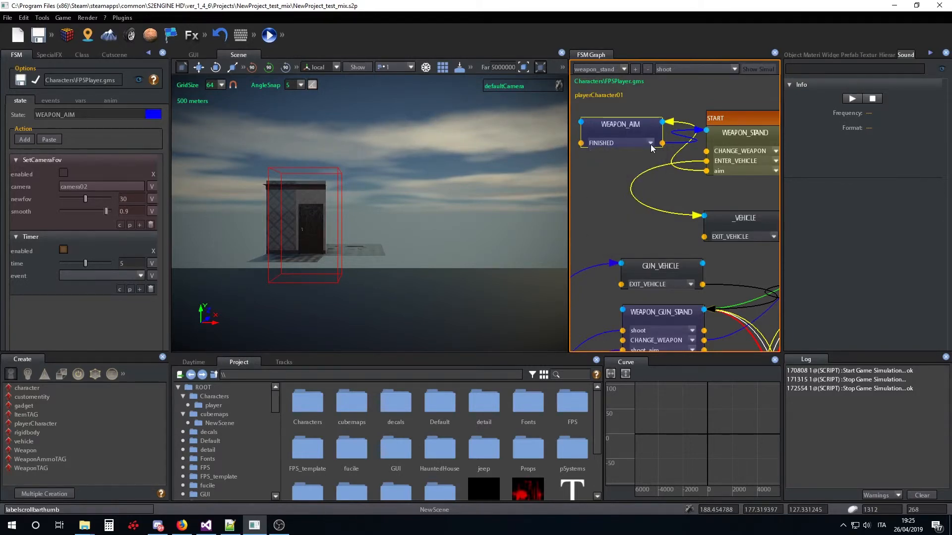
pyautogui.click(649, 143)
pyautogui.click(646, 129)
pyautogui.click(64, 173)
# Step: Look through the events available for WEAPON_AIM's outgoing transition, keeping FINISHED
pyautogui.click(650, 143)
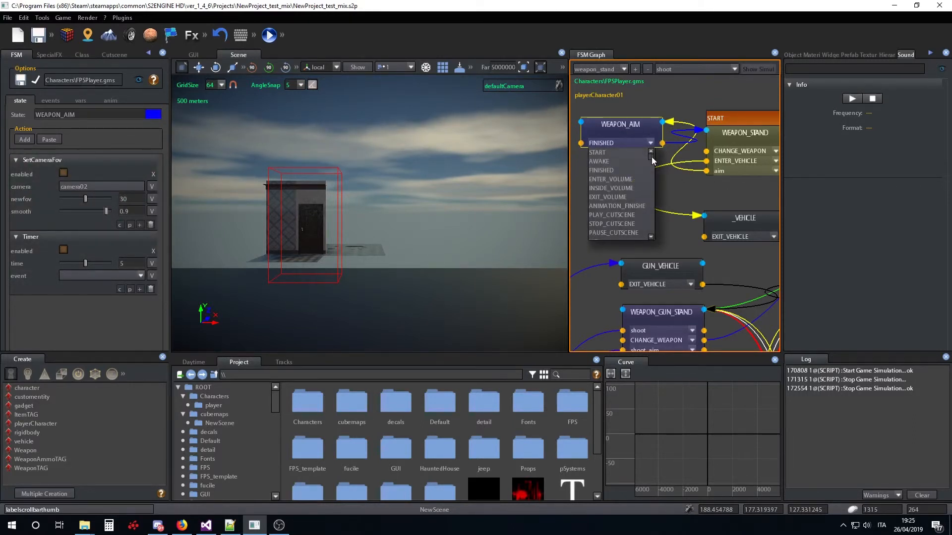
pyautogui.moveTo(651, 156); pyautogui.dragTo(651, 186)
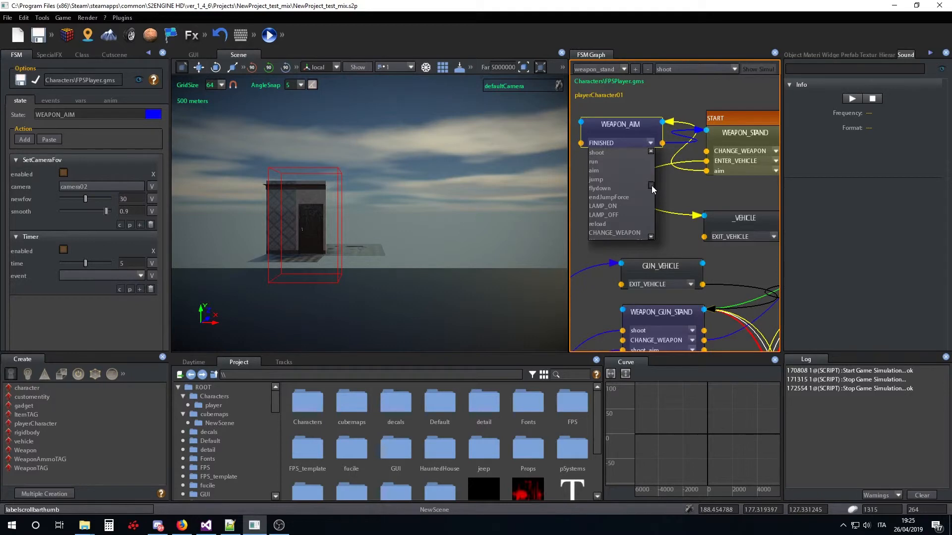
pyautogui.moveTo(651, 186); pyautogui.dragTo(653, 158)
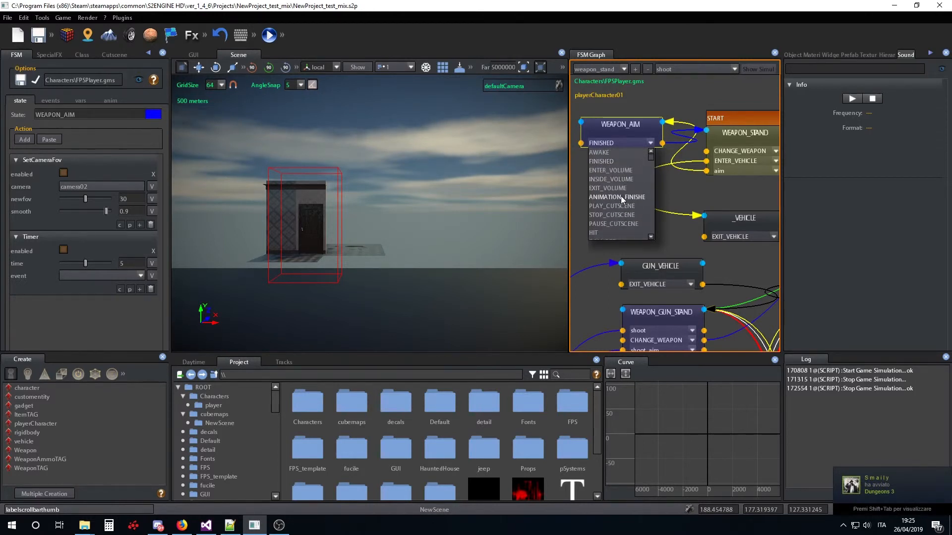
pyautogui.moveTo(652, 156)
pyautogui.mouseDown()
pyautogui.moveTo(652, 238)
pyautogui.moveTo(653, 148)
pyautogui.moveTo(650, 236)
pyautogui.moveTo(650, 157)
pyautogui.mouseUp()
pyautogui.click(652, 144)
pyautogui.click(650, 143)
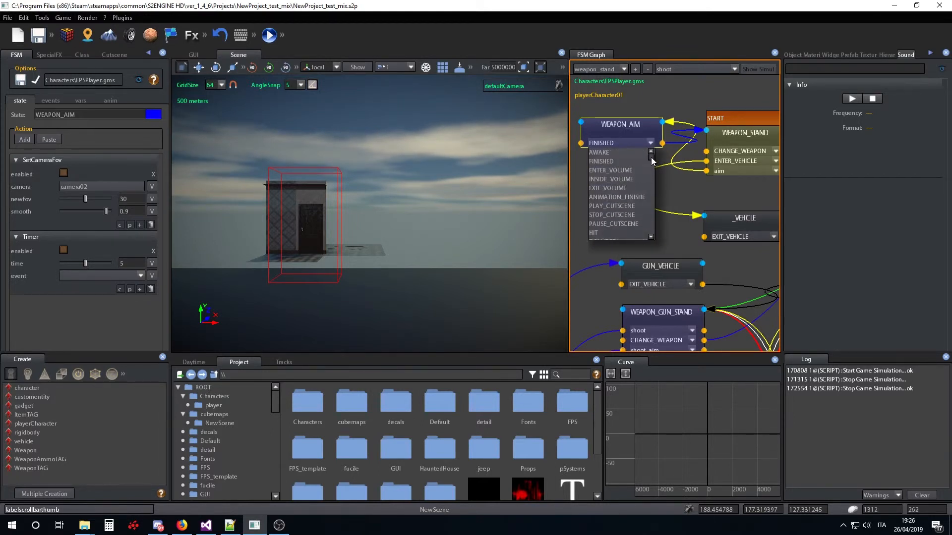
pyautogui.click(642, 125)
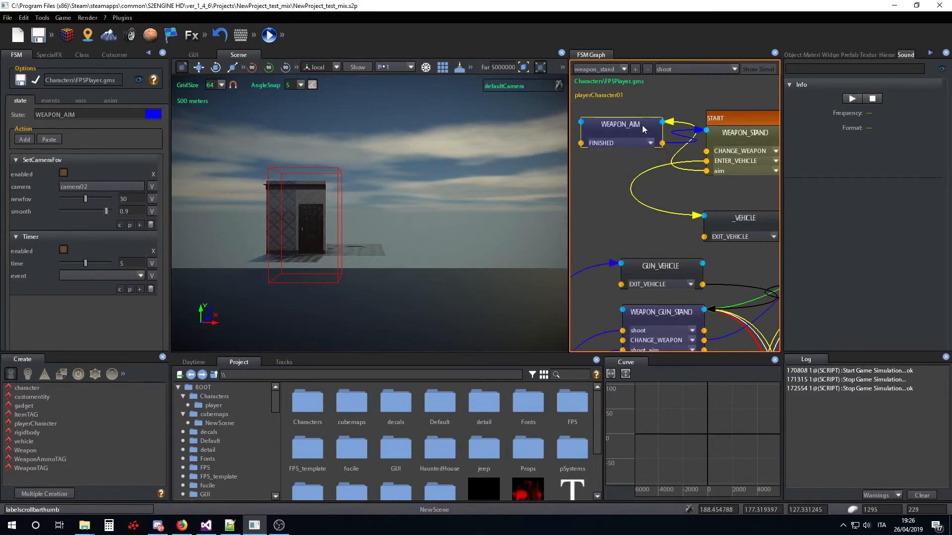
# Step: Delete the Timer action from WEAPON_AIM and test aiming several times in a game simulation run
pyautogui.moveTo(630, 130); pyautogui.dragTo(630, 121)
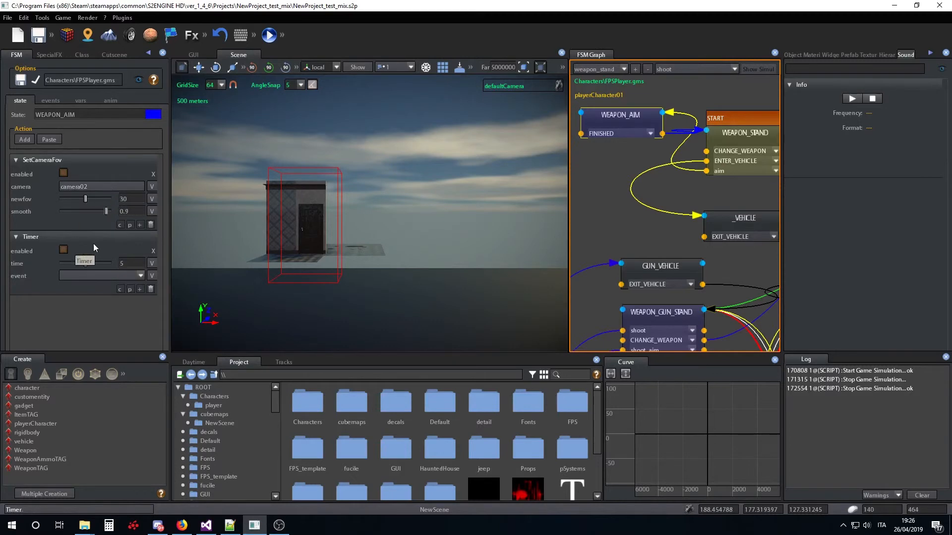
pyautogui.click(151, 289)
pyautogui.press('F5')
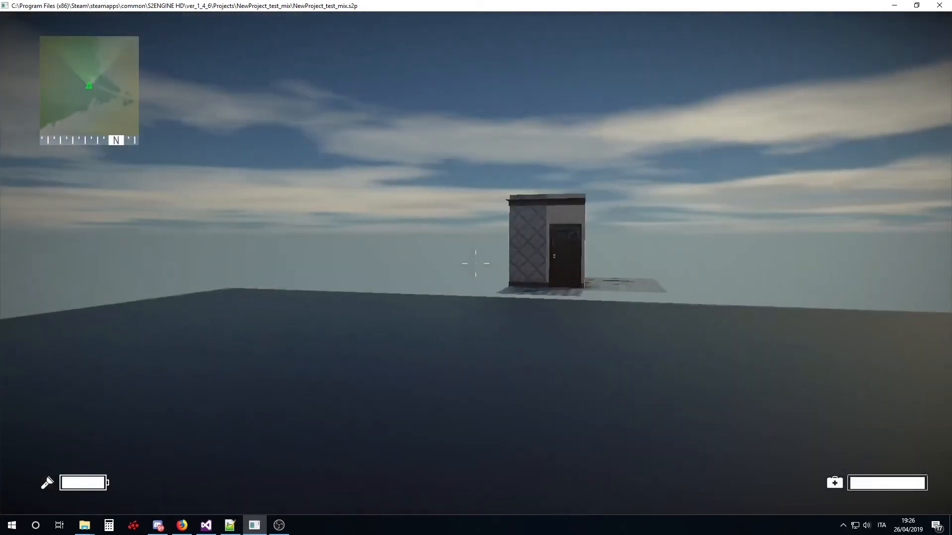
pyautogui.rightClick(476, 263)
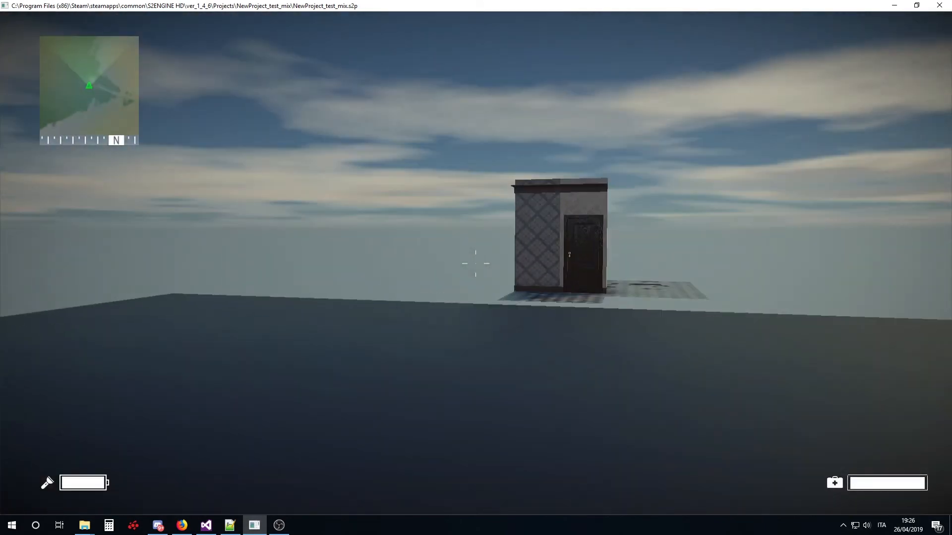
pyautogui.rightClick(475, 263)
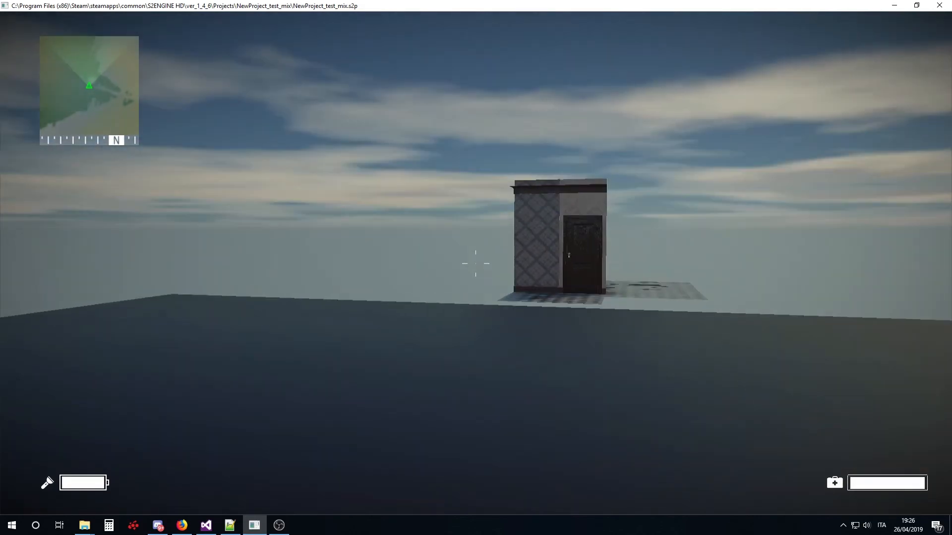
pyautogui.rightClick(476, 263)
pyautogui.press('Escape')
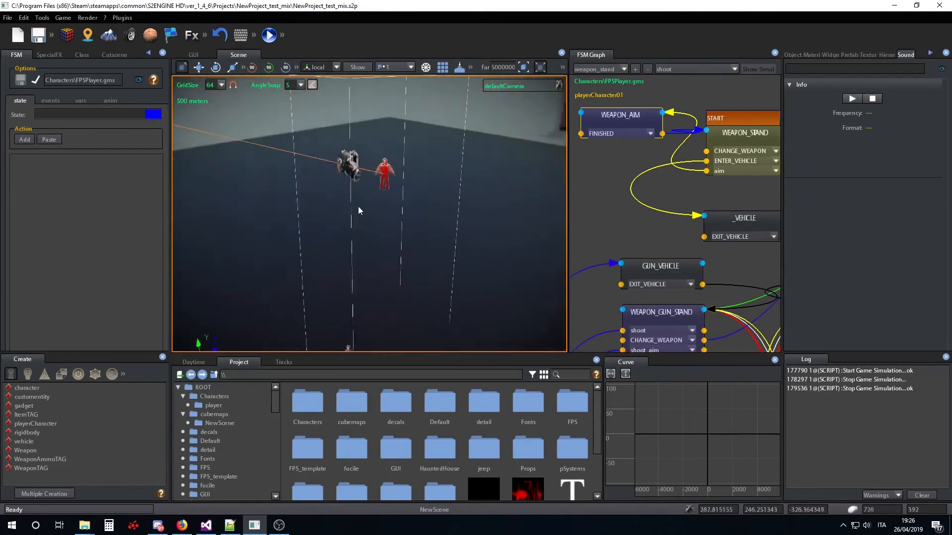
# Step: Reselect playerCharacter01 in the scene to bring back its FSM graph
pyautogui.moveTo(358, 206); pyautogui.dragTo(343, 207, button='right')
pyautogui.click(529, 120)
pyautogui.moveTo(440, 262); pyautogui.dragTo(452, 214, button='right')
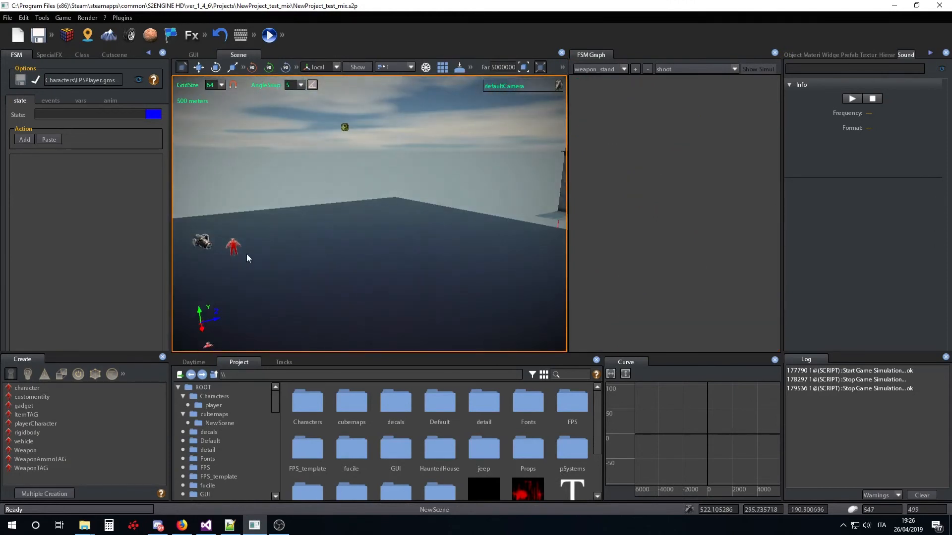
pyautogui.moveTo(247, 257); pyautogui.dragTo(341, 251, button='right')
pyautogui.click(329, 250)
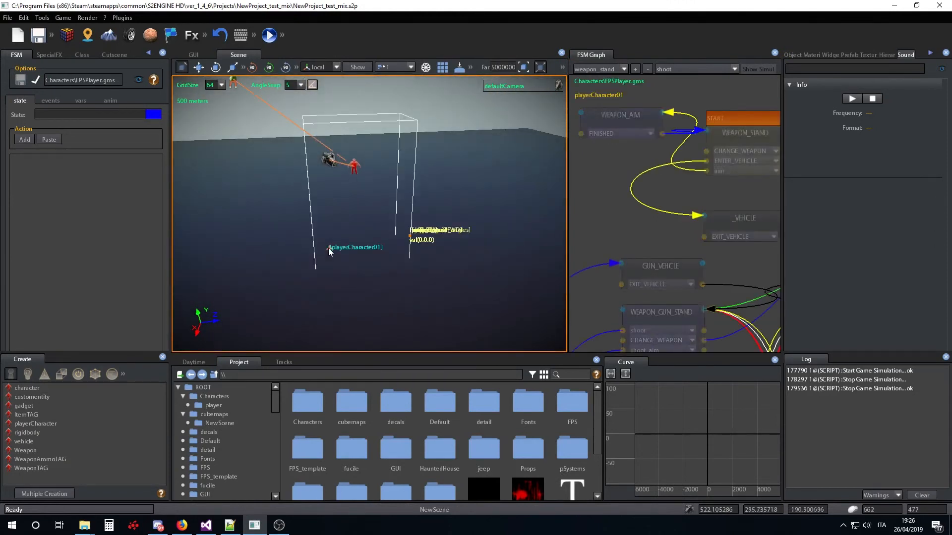
# Step: Move the WEAPON_AIM and WEAPON_STAND nodes apart so the transitions between them are easier to read
pyautogui.moveTo(634, 116); pyautogui.dragTo(637, 126)
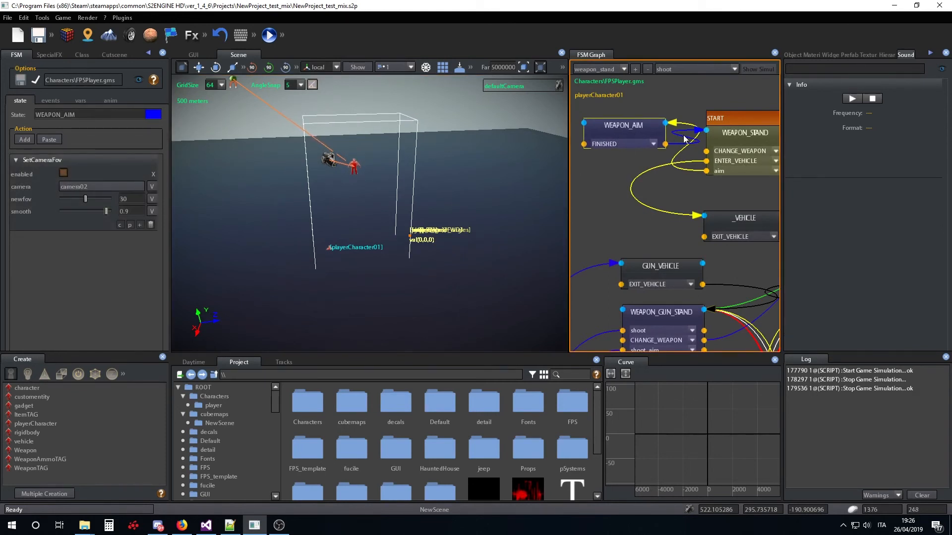
pyautogui.moveTo(626, 130); pyautogui.dragTo(622, 126)
pyautogui.moveTo(731, 138); pyautogui.dragTo(733, 144)
pyautogui.moveTo(639, 128); pyautogui.dragTo(637, 116)
pyautogui.moveTo(727, 147); pyautogui.dragTo(726, 160)
pyautogui.click(618, 114)
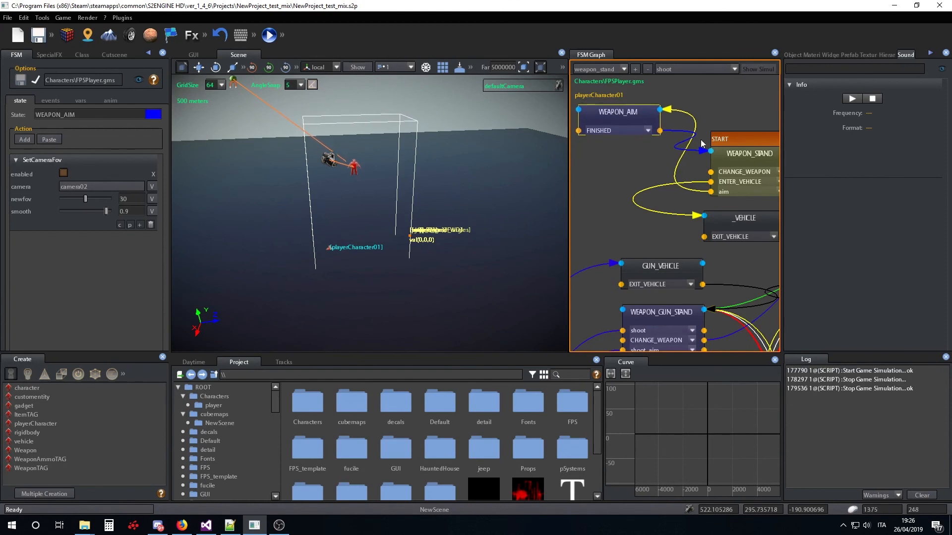
pyautogui.click(736, 162)
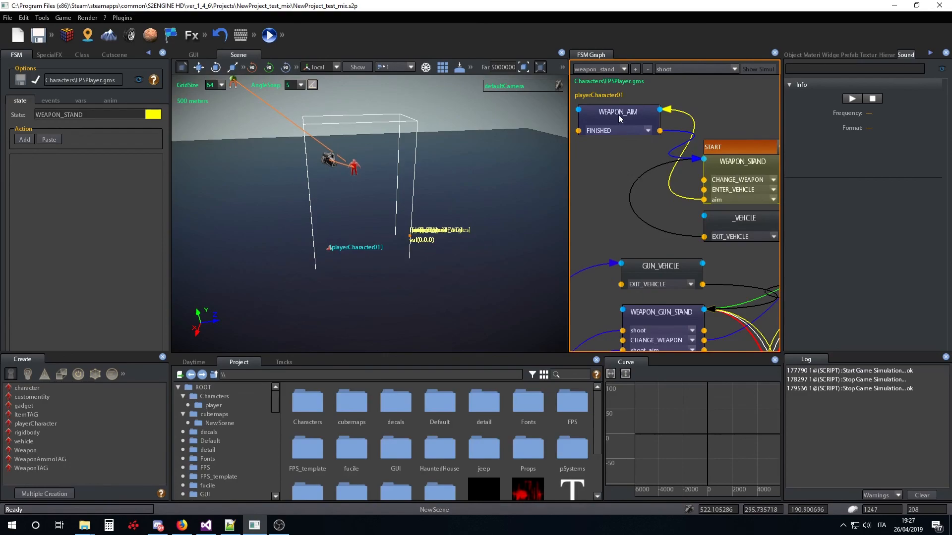